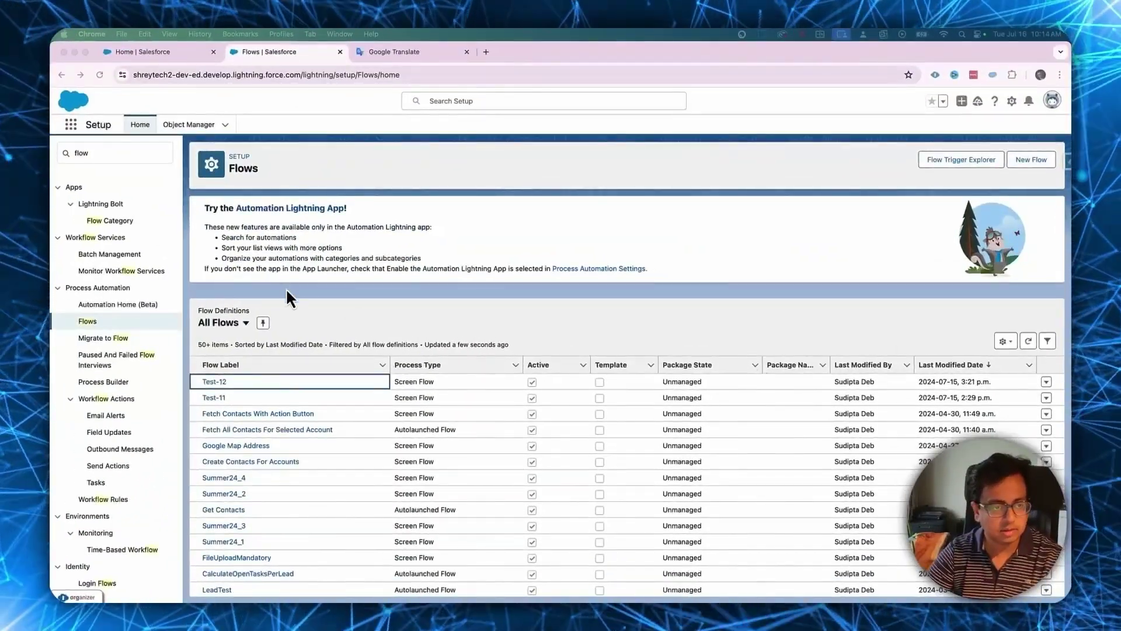
Step: Create a new flow from scratch as a Screen Flow
{"action": "left_click", "coordinate": [1029, 160]}
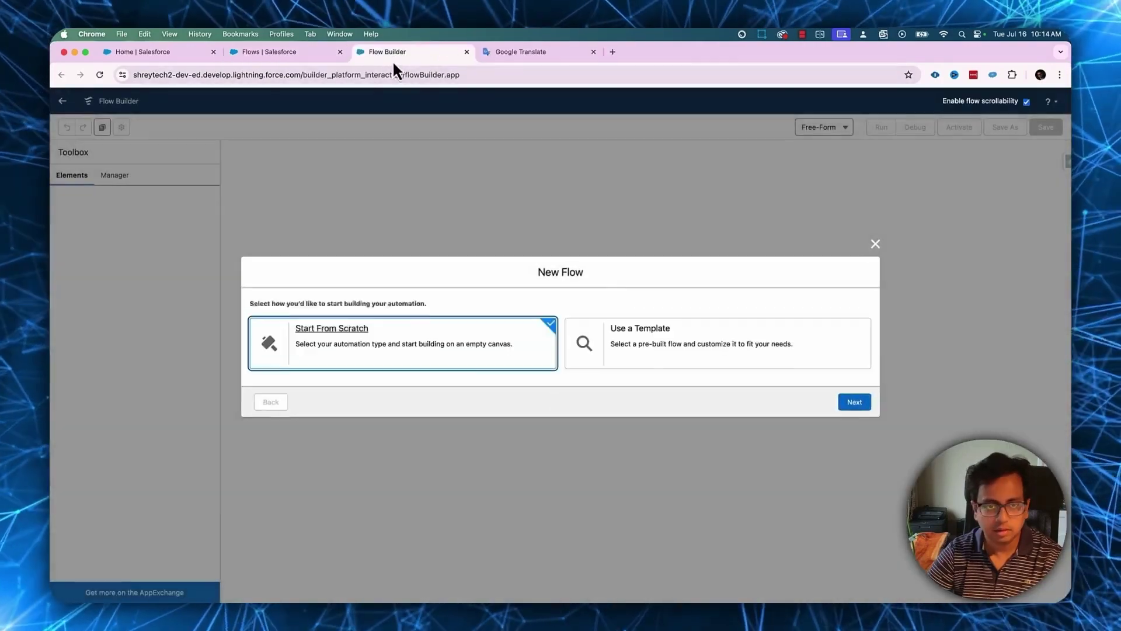
{"action": "left_click", "coordinate": [857, 402]}
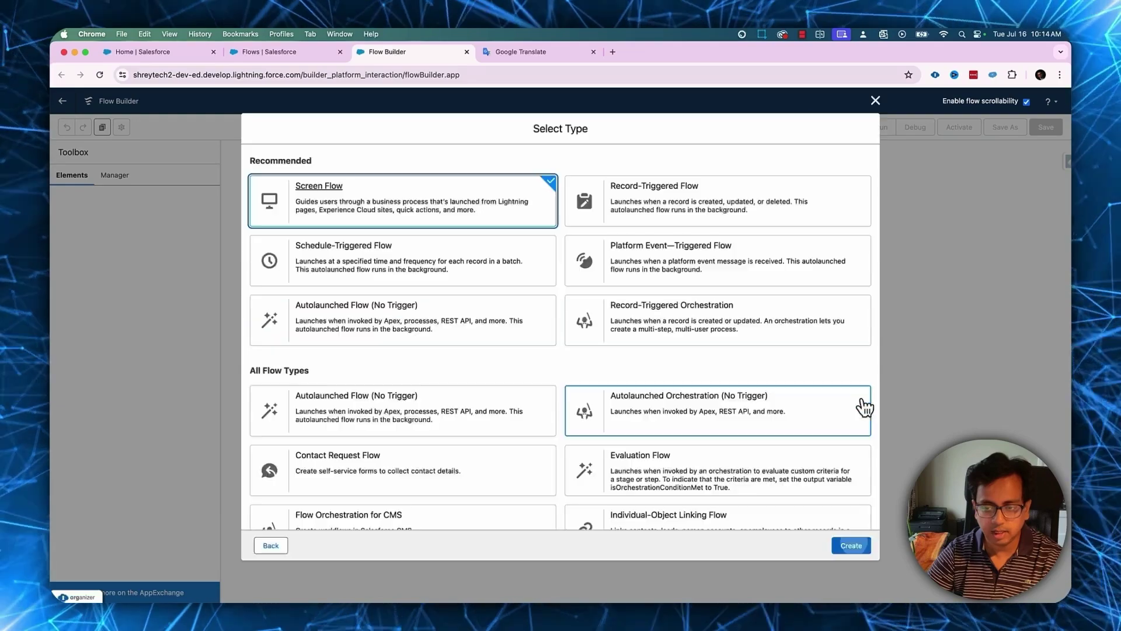
{"action": "left_click", "coordinate": [851, 545]}
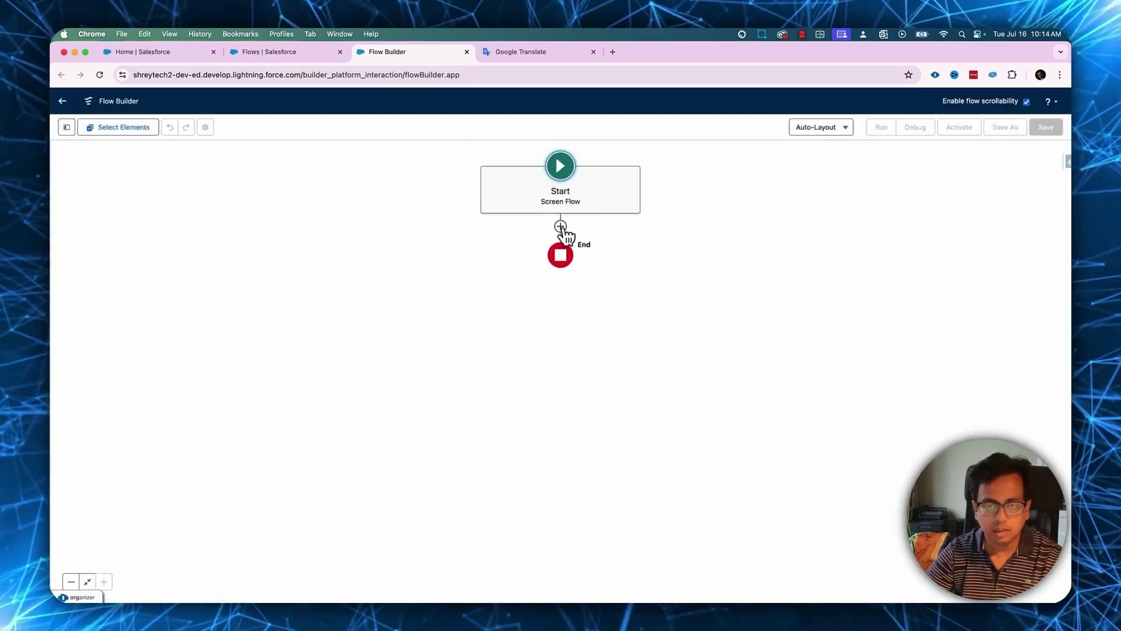
Step: Add a Screen element between Start and End, with the label and API name Welcome
{"action": "left_click", "coordinate": [560, 226]}
{"action": "left_click", "coordinate": [536, 276]}
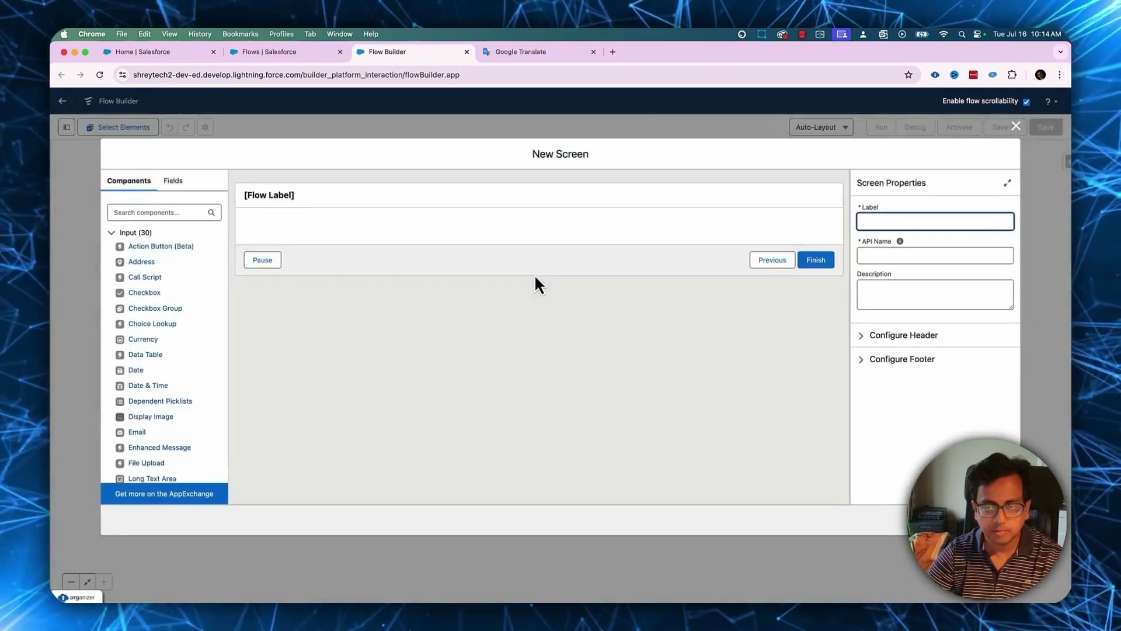
{"action": "type", "text": "Welcome"}
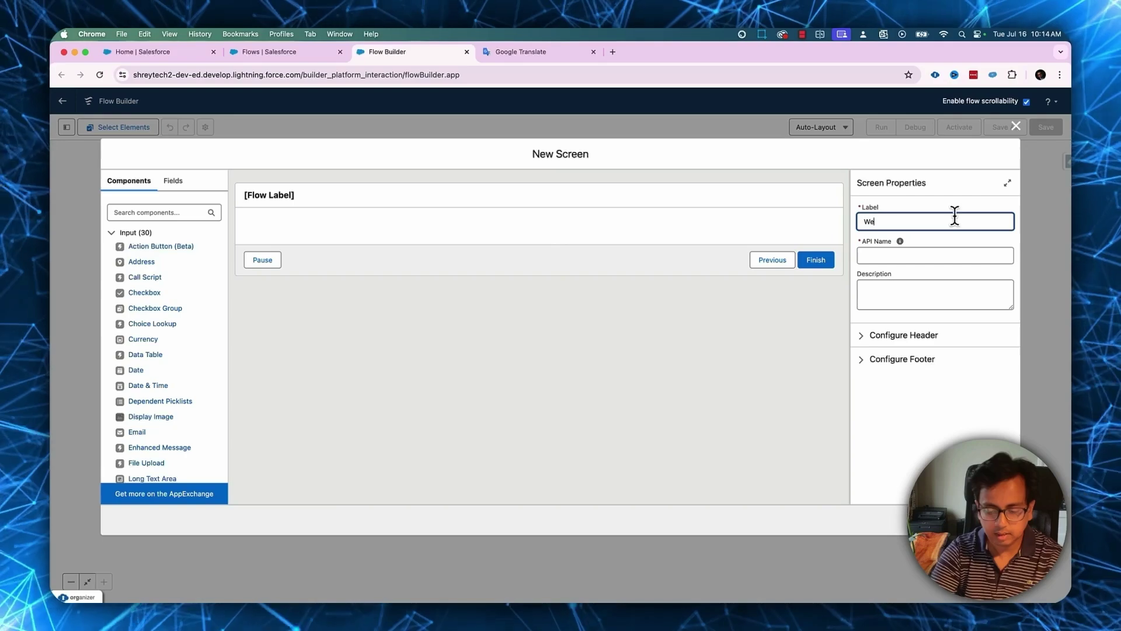
{"action": "key", "text": "Tab"}
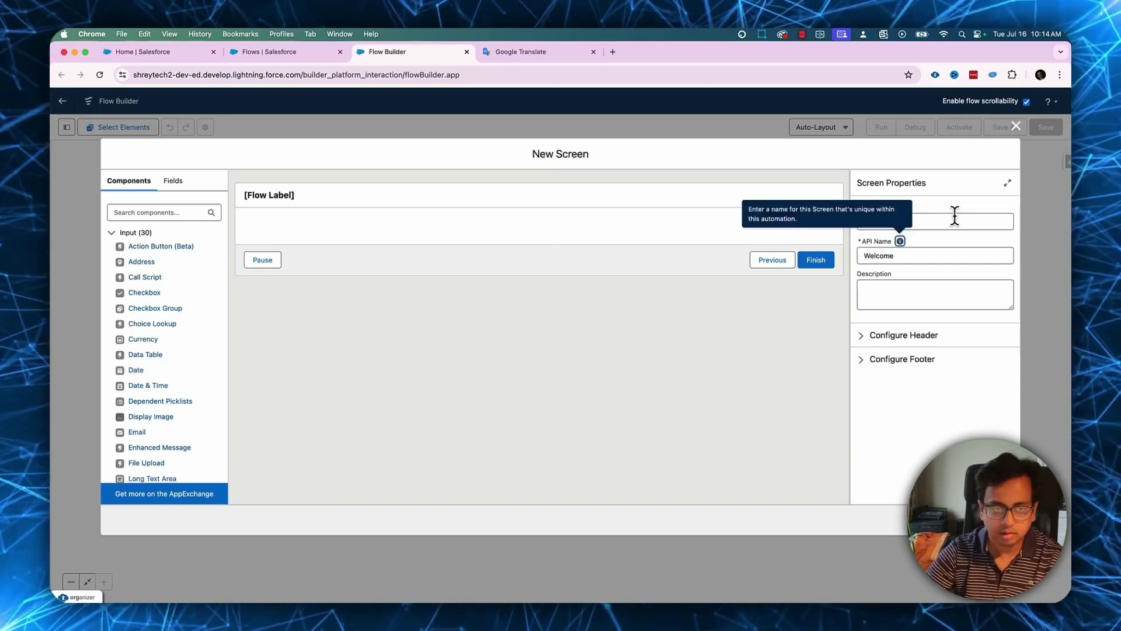
Step: Add a Display Text component named WelcomeMessage to the screen with the text "Welcome to Technical Potpourri"
{"action": "scroll", "coordinate": [211, 370], "scroll_direction": "down", "scroll_amount": 10}
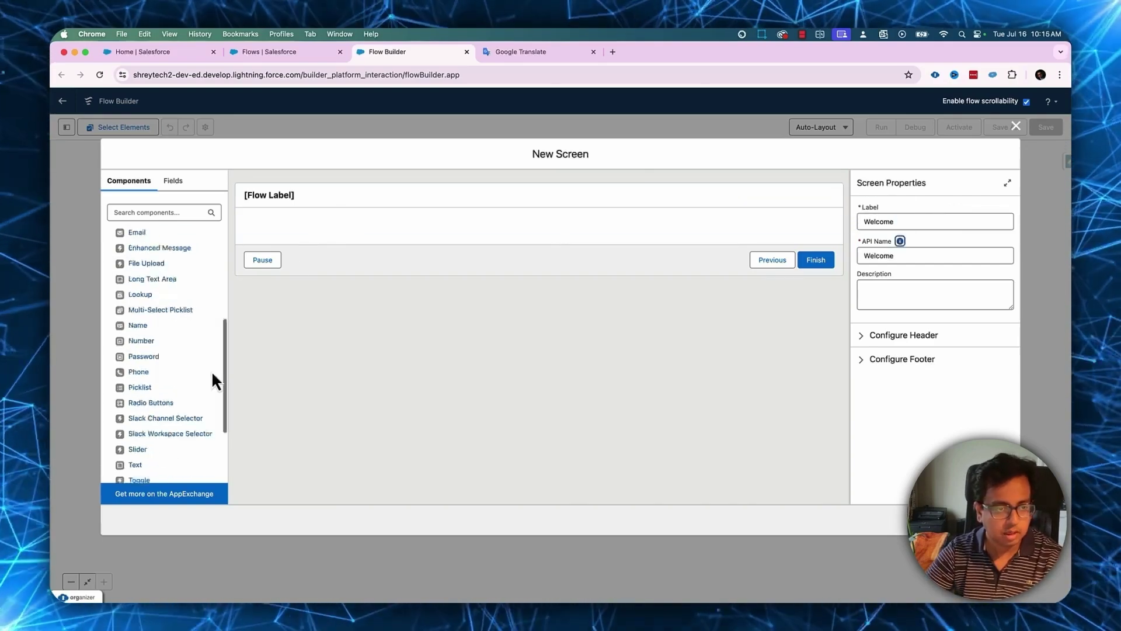
{"action": "left_click_drag", "start_coordinate": [155, 416], "coordinate": [324, 223]}
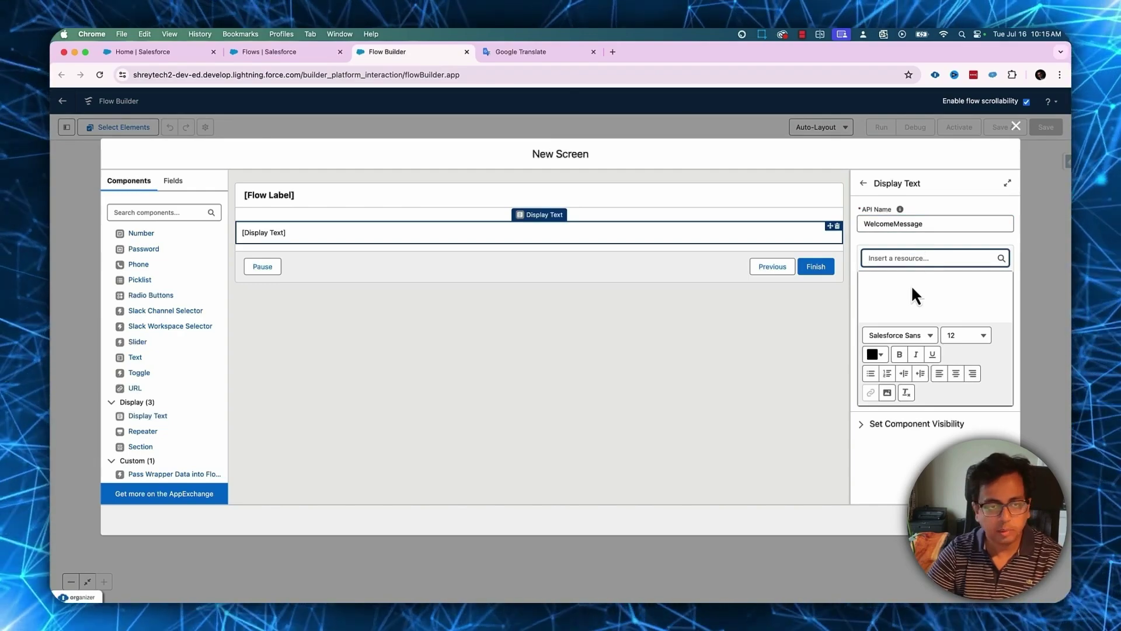
{"action": "left_click", "coordinate": [881, 283]}
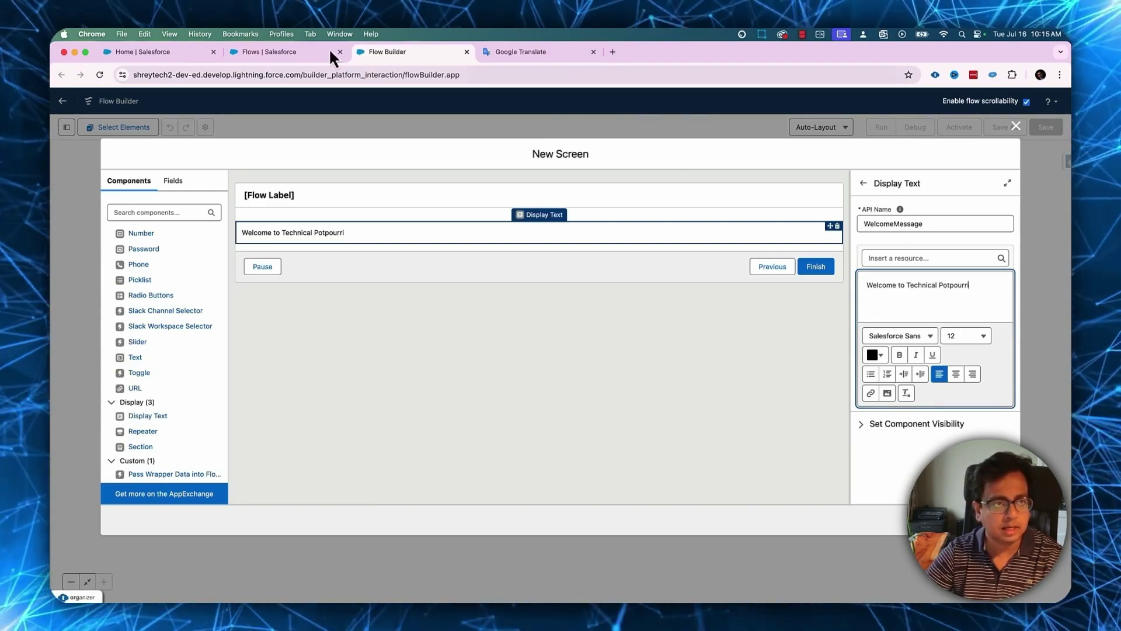
Step: Find Custom Labels in Setup and open the Welcome label to review its details and translations
{"action": "left_click", "coordinate": [164, 52]}
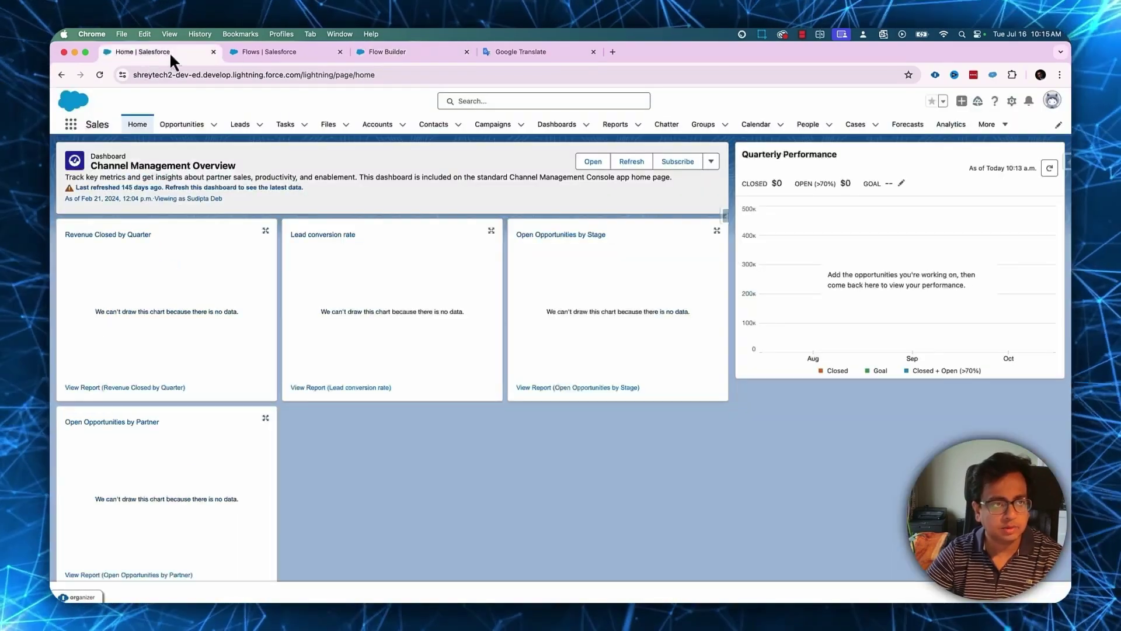
{"action": "left_click", "coordinate": [1012, 107]}
{"action": "left_click", "coordinate": [981, 139]}
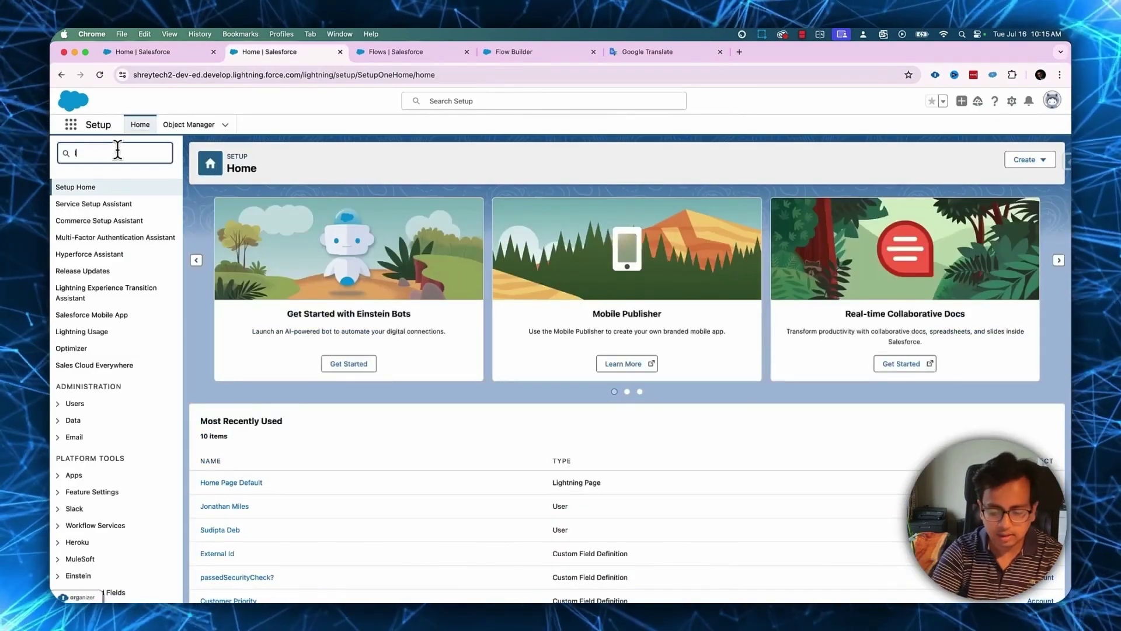
{"action": "left_click", "coordinate": [117, 150]}
{"action": "type", "text": "lab"}
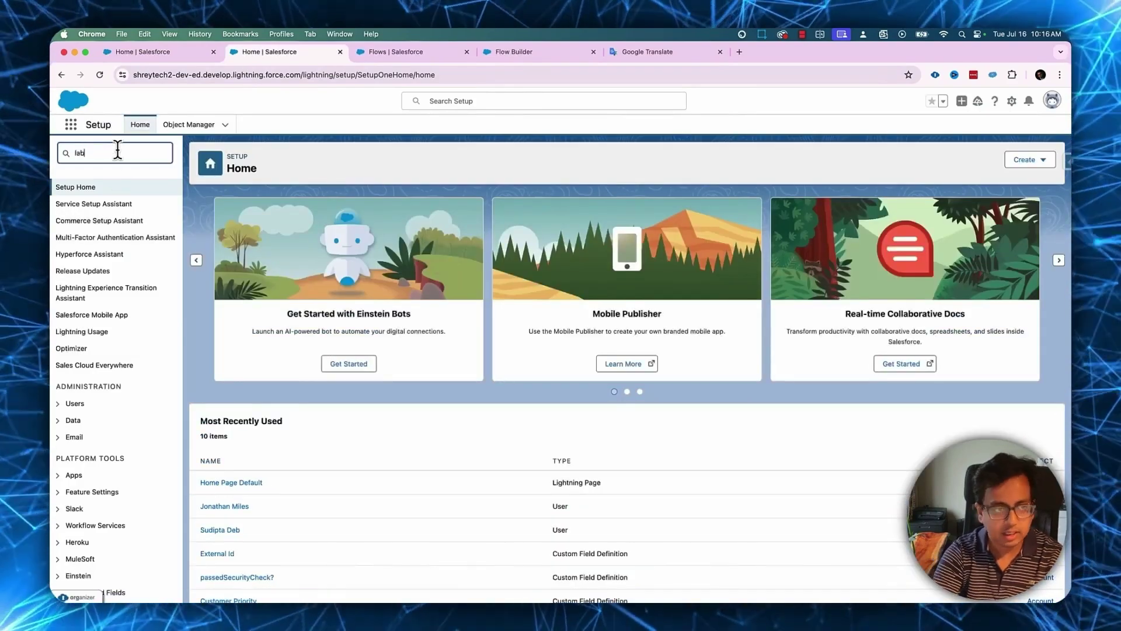
{"action": "type", "text": "el"}
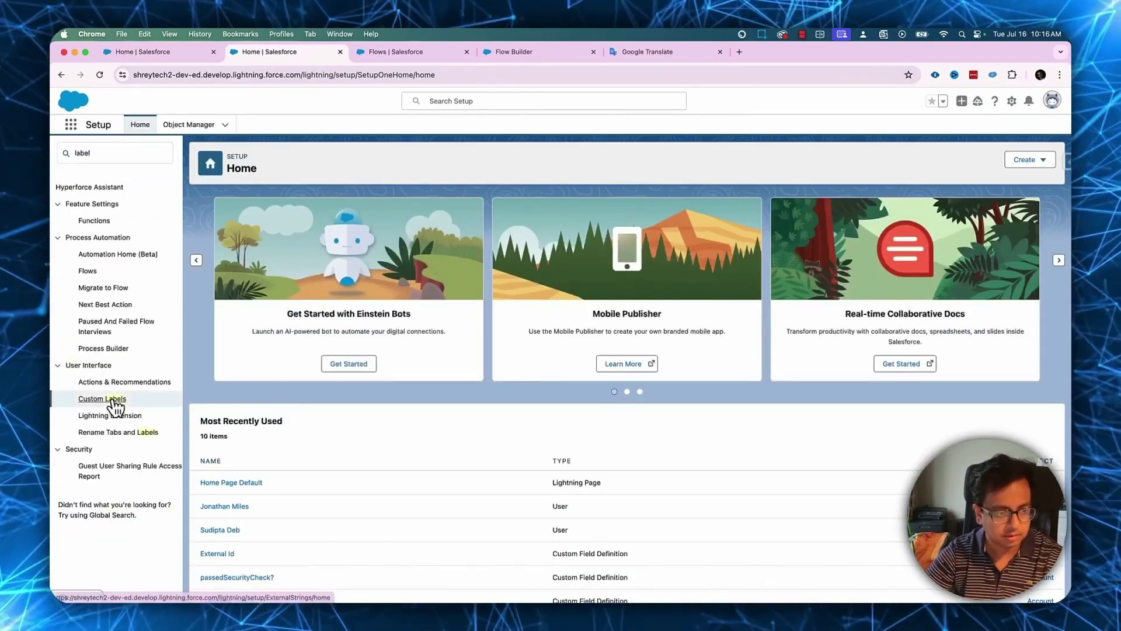
{"action": "left_click", "coordinate": [109, 399]}
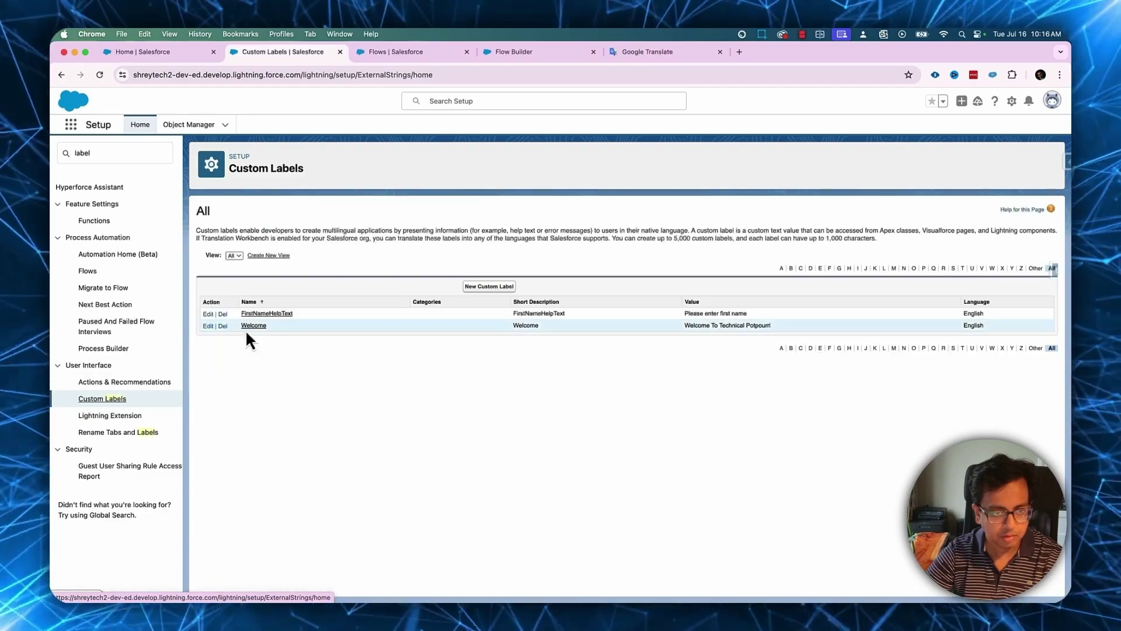
{"action": "left_click", "coordinate": [254, 326]}
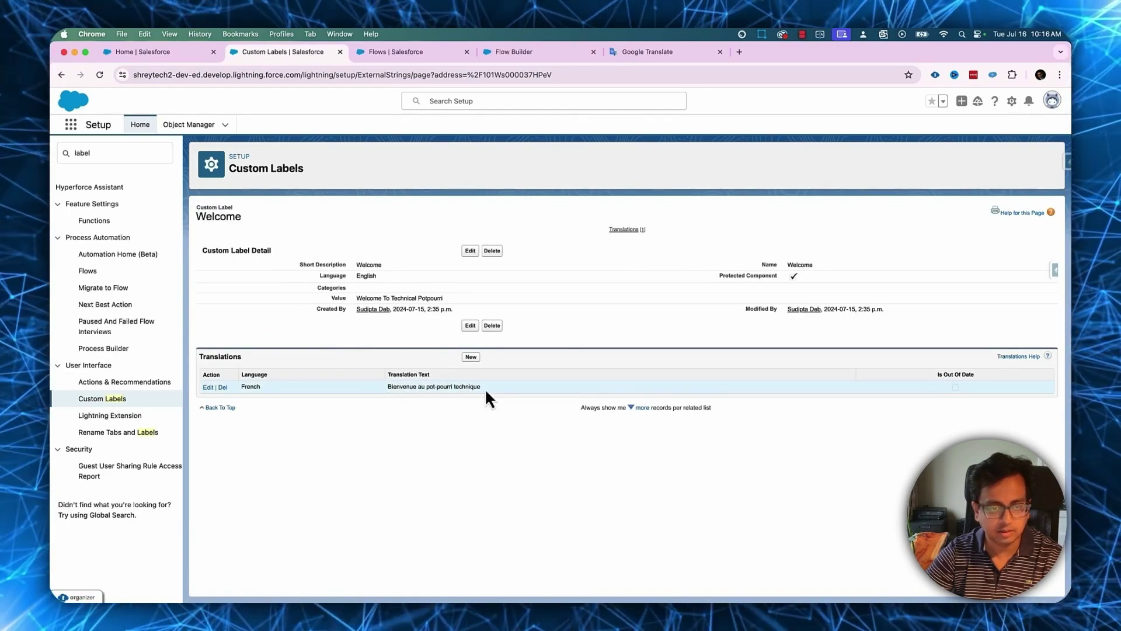
{"action": "double_click", "coordinate": [373, 264]}
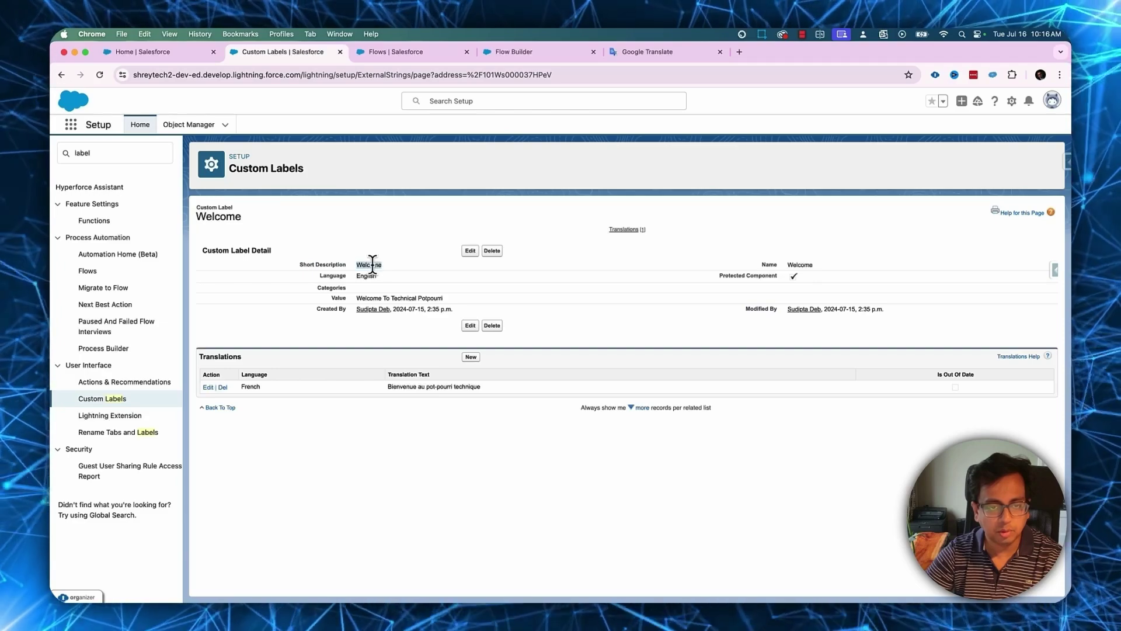
Step: In the flow's WelcomeMessage component, replace the hardcoded text with the Welcome custom label from $Label and finish the screen
{"action": "left_click", "coordinate": [541, 53]}
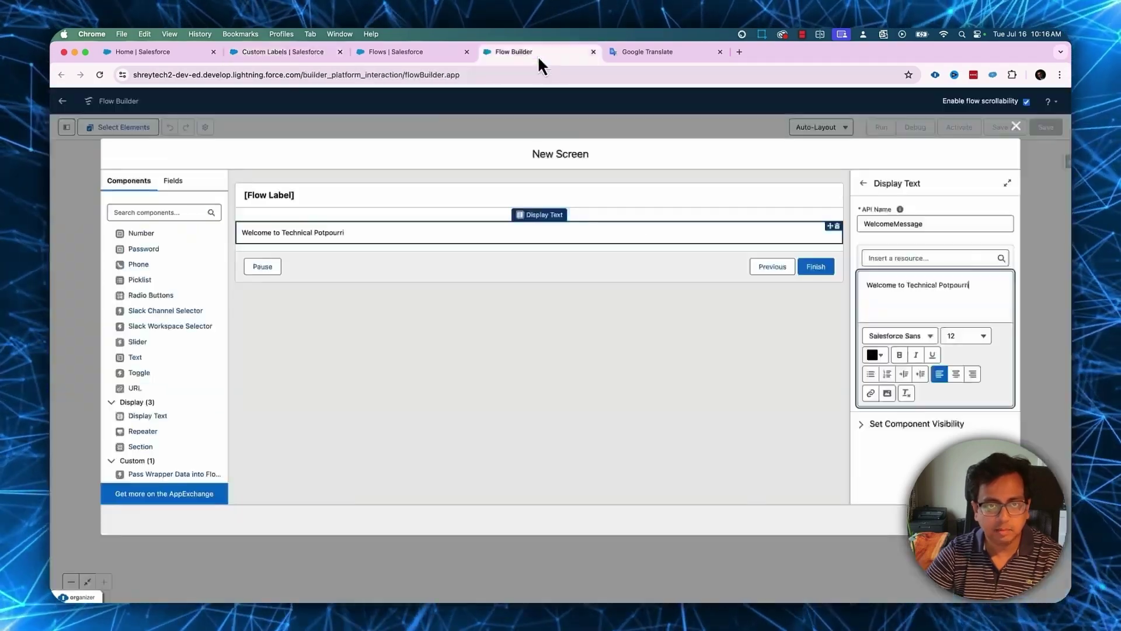
{"action": "key", "text": "BackSpace"}
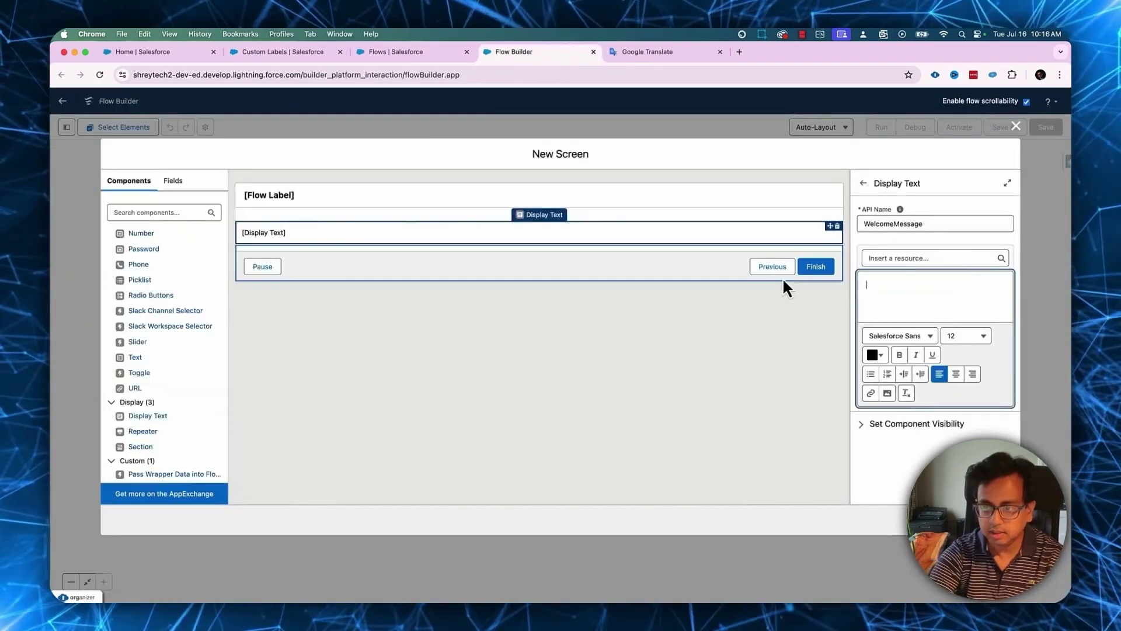
{"action": "left_click", "coordinate": [933, 258]}
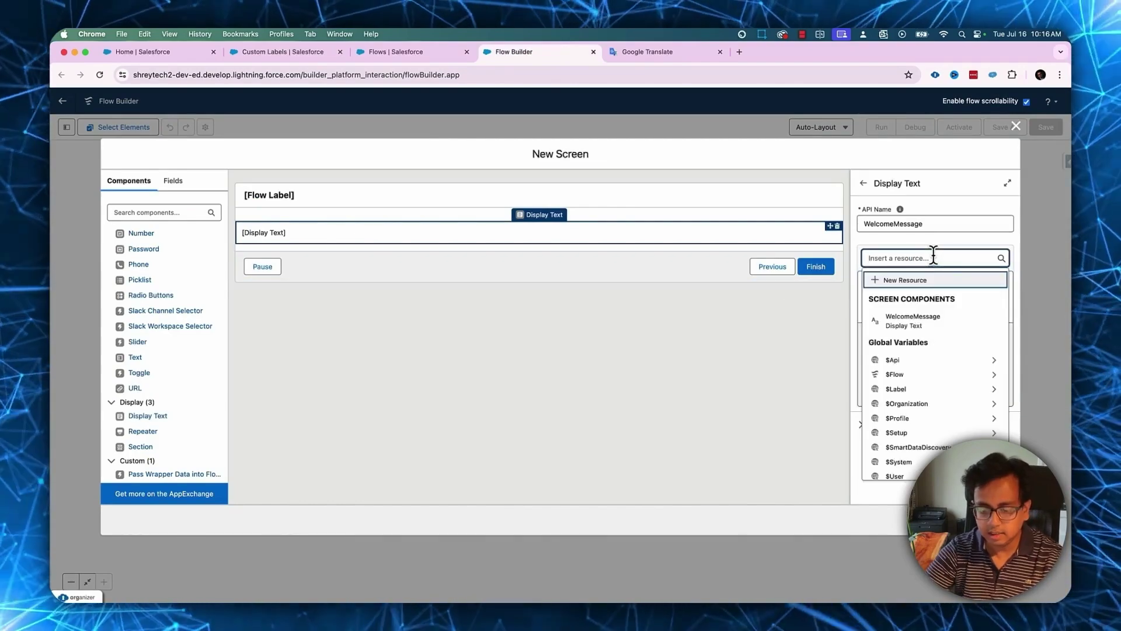
{"action": "type", "text": "lab"}
{"action": "left_click", "coordinate": [953, 296]}
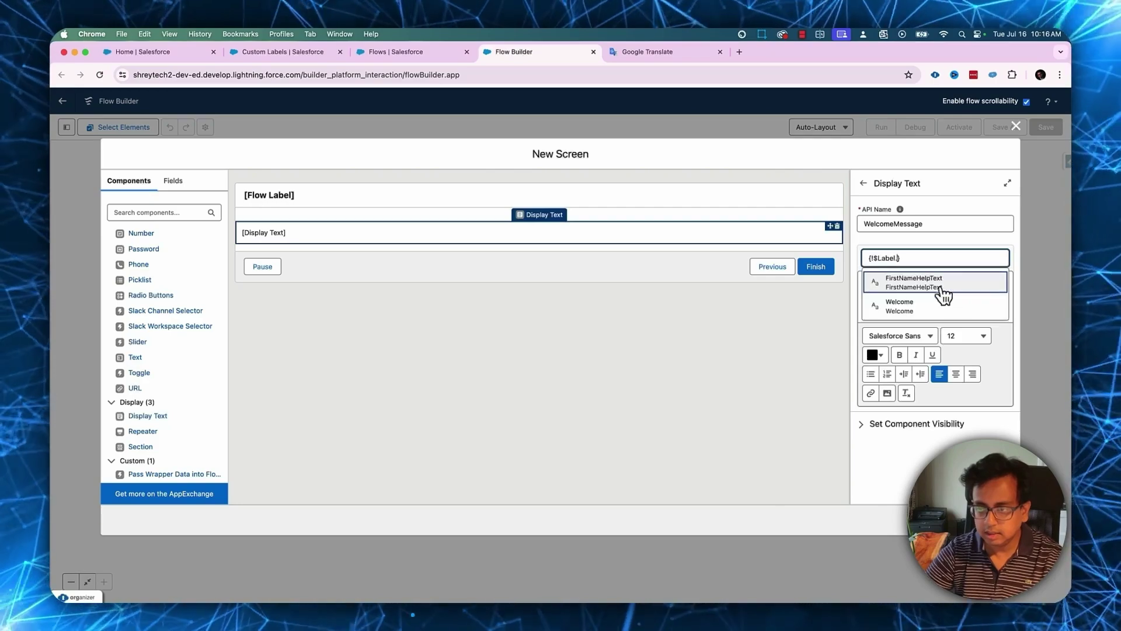
{"action": "left_click", "coordinate": [908, 306]}
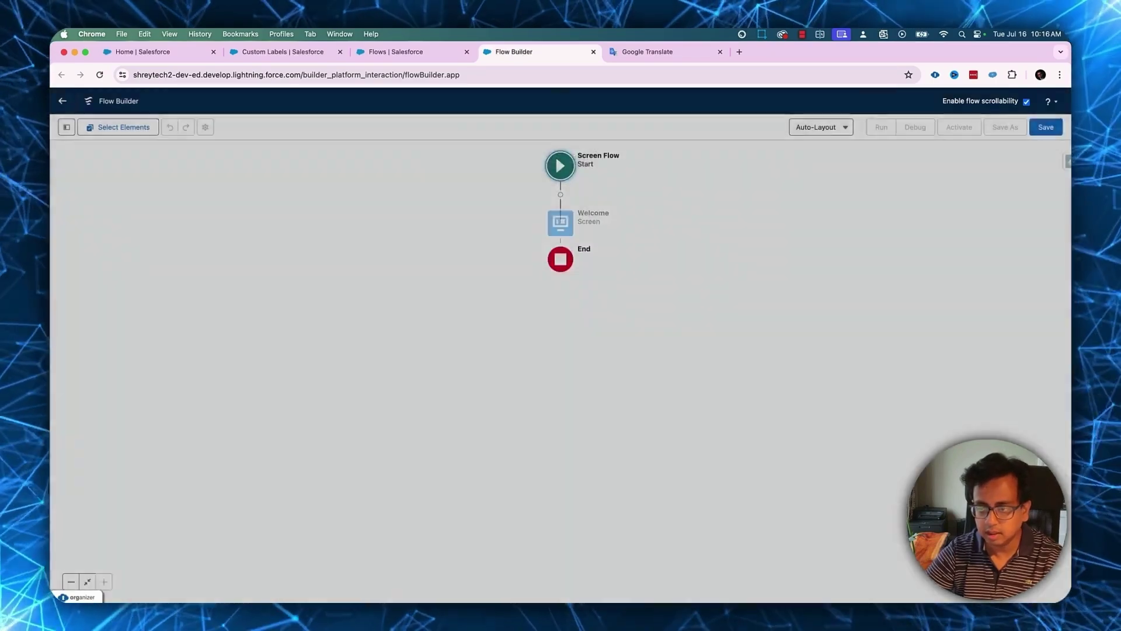
Step: Save the flow with the label and API name TranslationFlow and activate it
{"action": "left_click", "coordinate": [1034, 126]}
{"action": "left_click", "coordinate": [481, 302]}
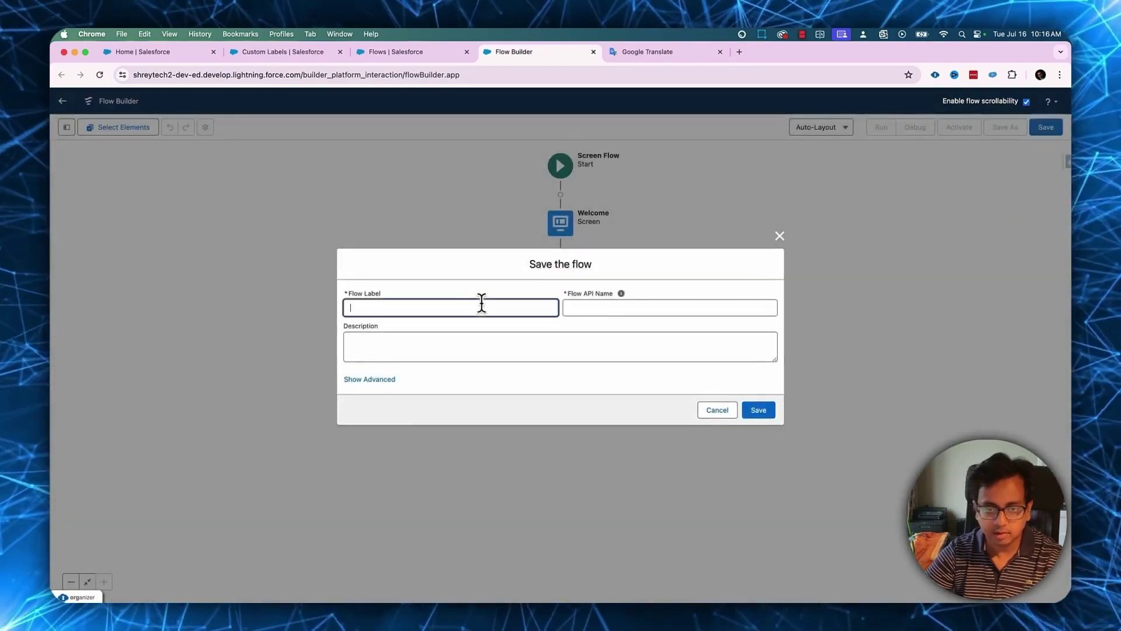
{"action": "type", "text": "Transla"}
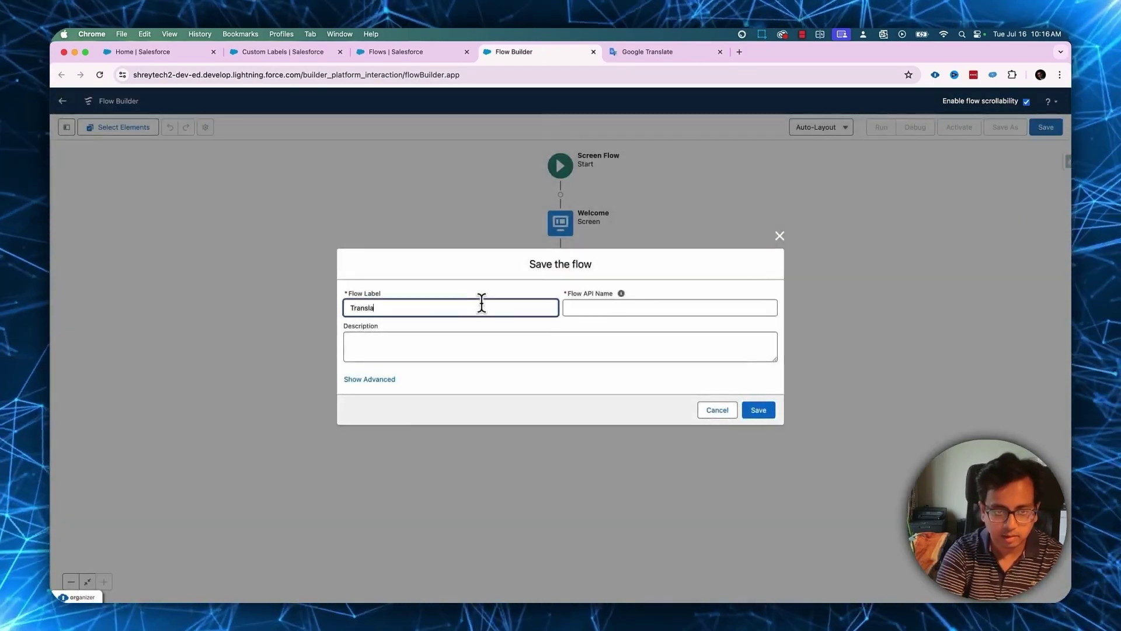
{"action": "type", "text": "tion"}
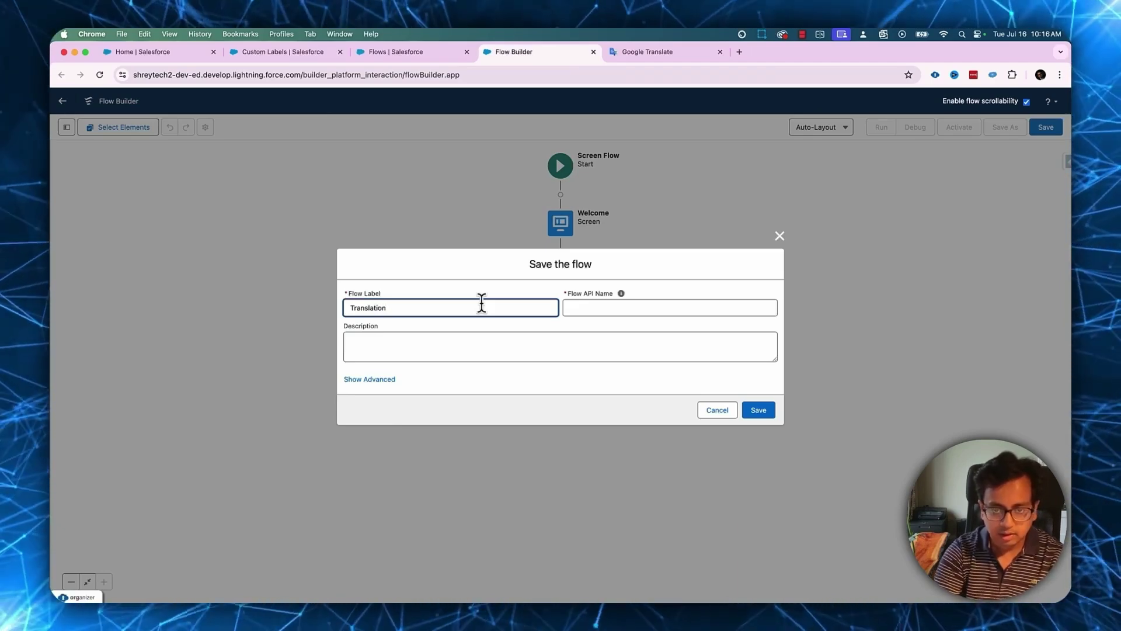
{"action": "type", "text": "Flow"}
{"action": "key", "text": "Tab"}
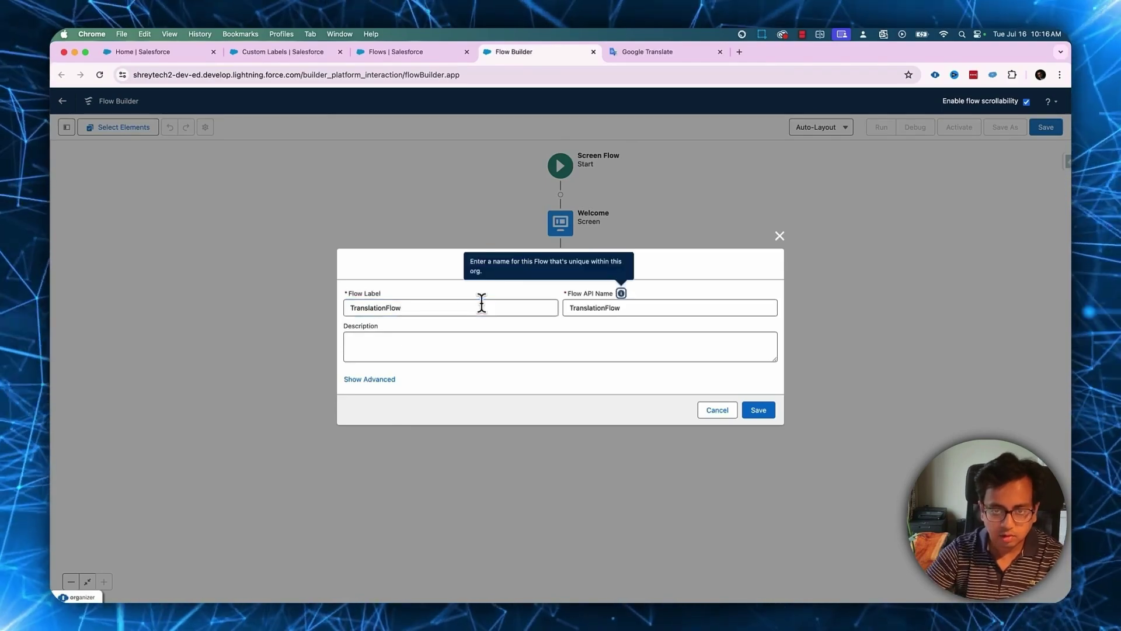
{"action": "left_click", "coordinate": [757, 411]}
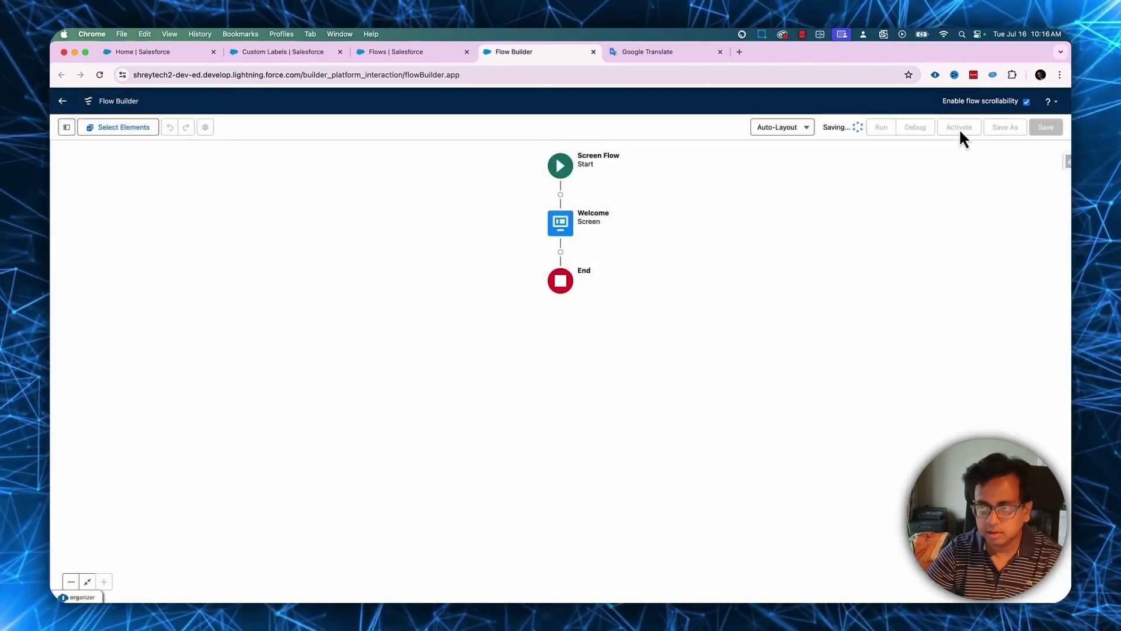
{"action": "left_click", "coordinate": [960, 128]}
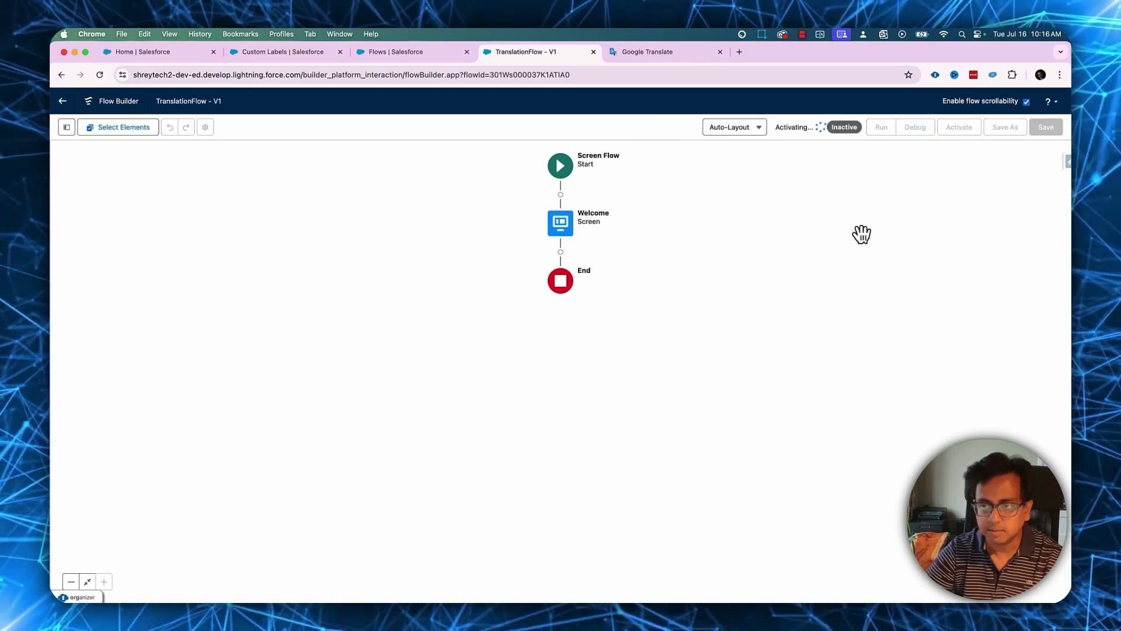
Step: Open the Sales home page for editing in Lightning App Builder and place a Flow component above the dashboard
{"action": "left_click", "coordinate": [175, 56]}
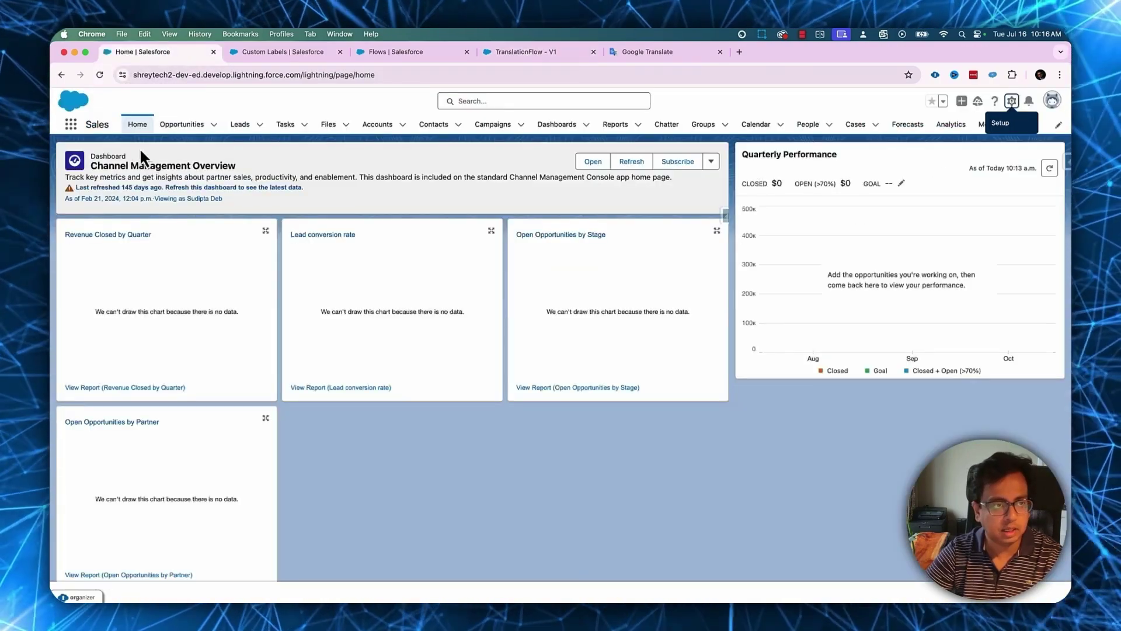
{"action": "left_click", "coordinate": [1019, 110]}
{"action": "left_click", "coordinate": [966, 222]}
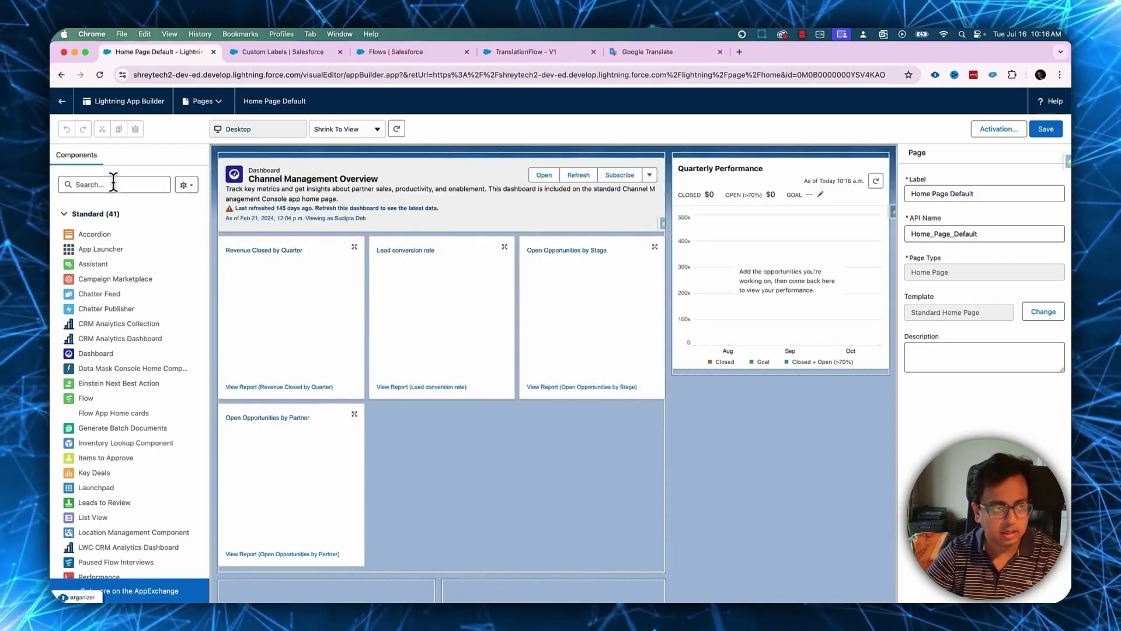
{"action": "left_click", "coordinate": [114, 182]}
{"action": "type", "text": "flow"}
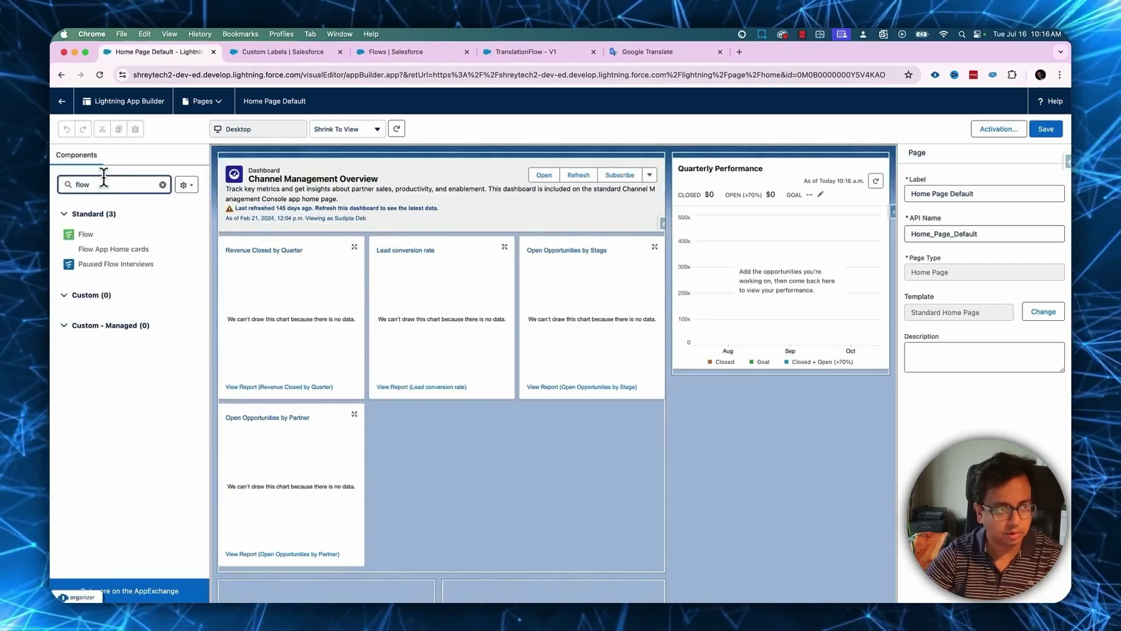
{"action": "left_click_drag", "start_coordinate": [88, 232], "coordinate": [276, 178]}
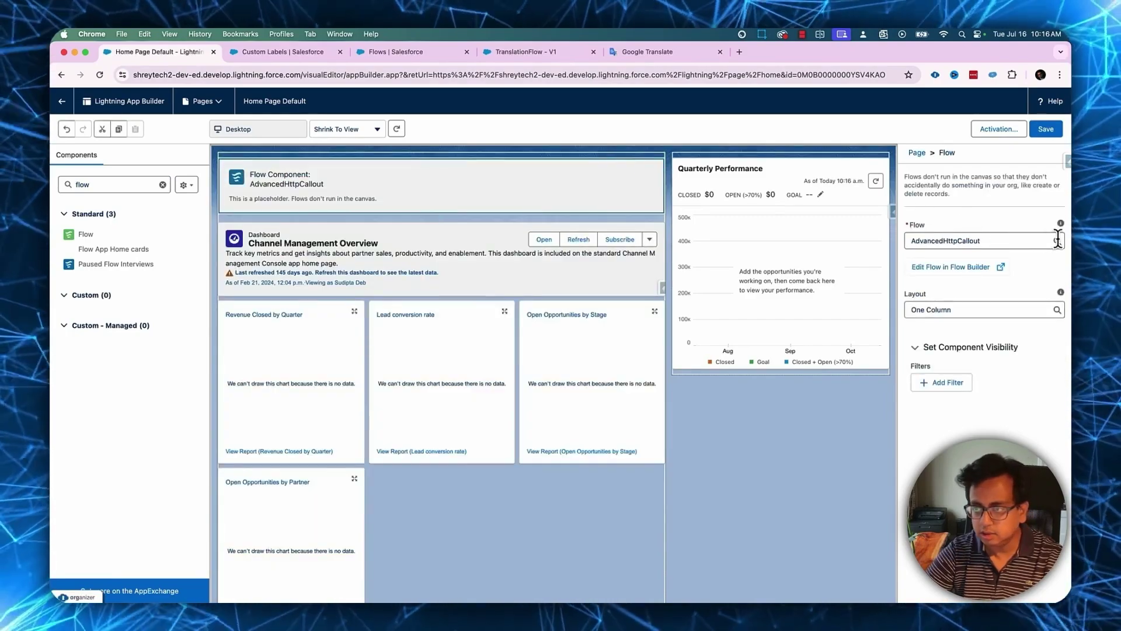
Step: Set the Flow component to run TranslationFlow, save the page and return to the home page
{"action": "left_click", "coordinate": [1058, 239]}
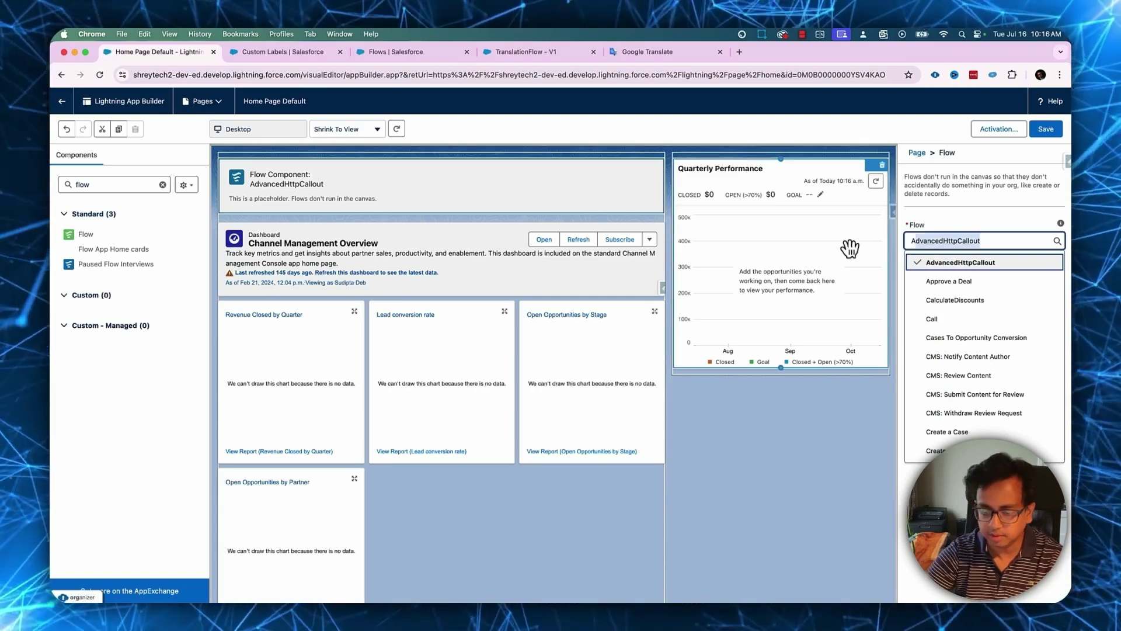
{"action": "type", "text": "Tra"}
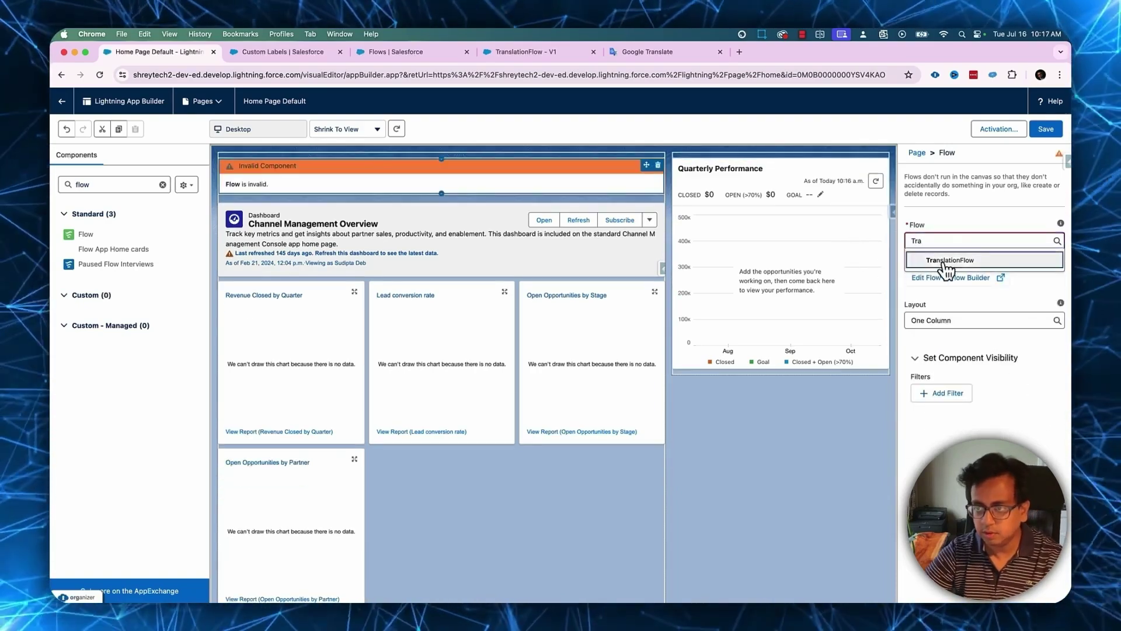
{"action": "left_click", "coordinate": [947, 263]}
{"action": "left_click", "coordinate": [1056, 130]}
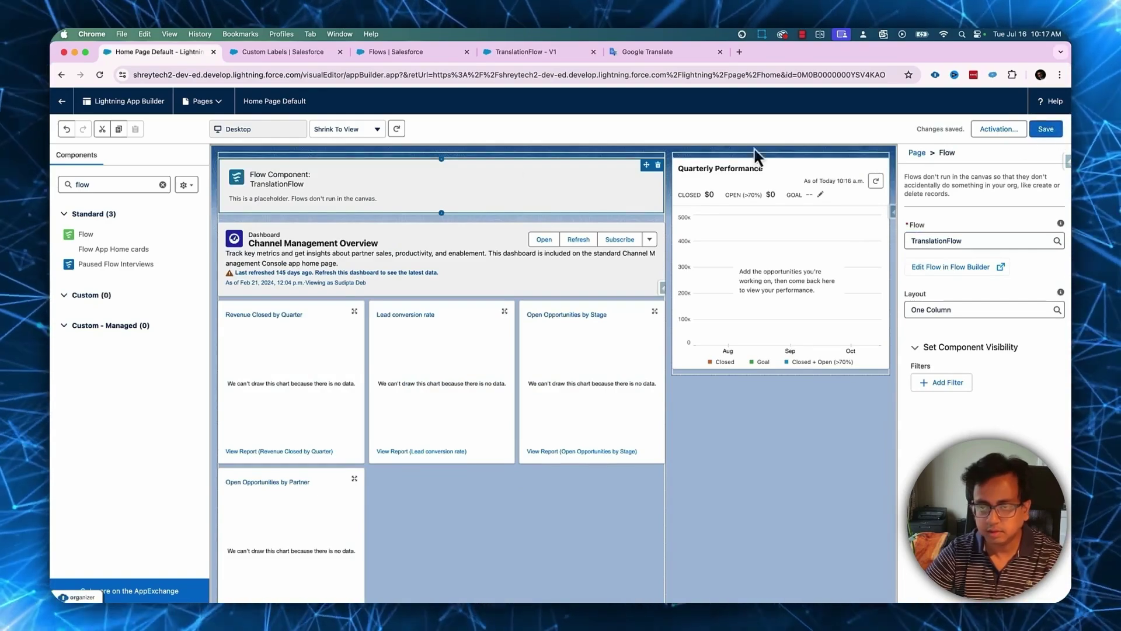
{"action": "left_click", "coordinate": [62, 103]}
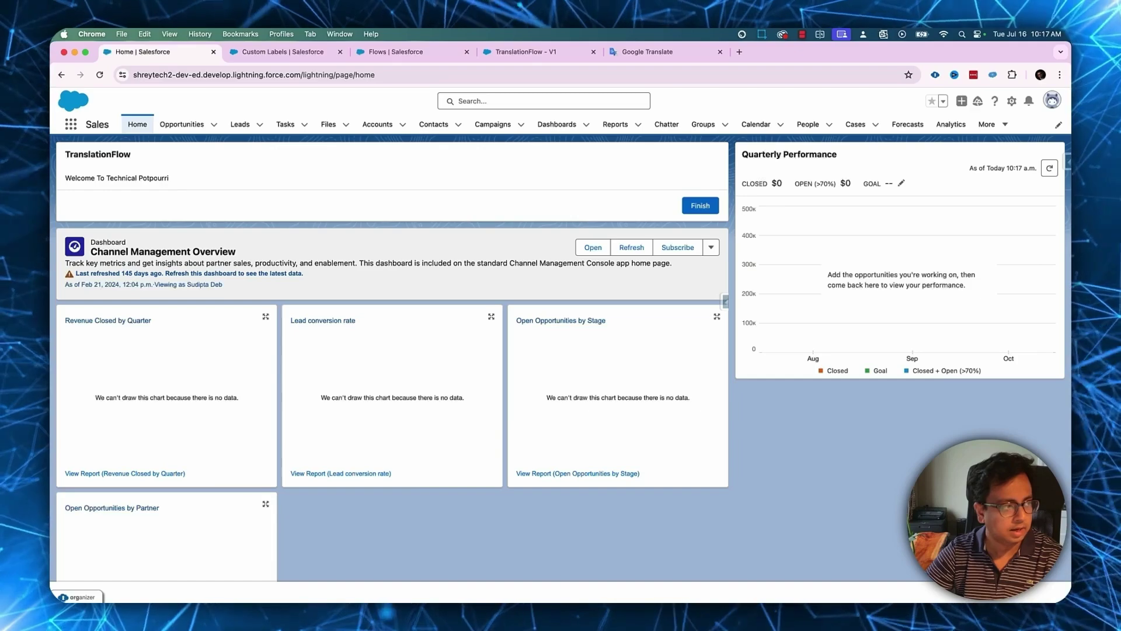
Step: Check the TranslationFlow welcome message on the French-language user's home page in the incognito window
{"action": "key", "text": "super+grave"}
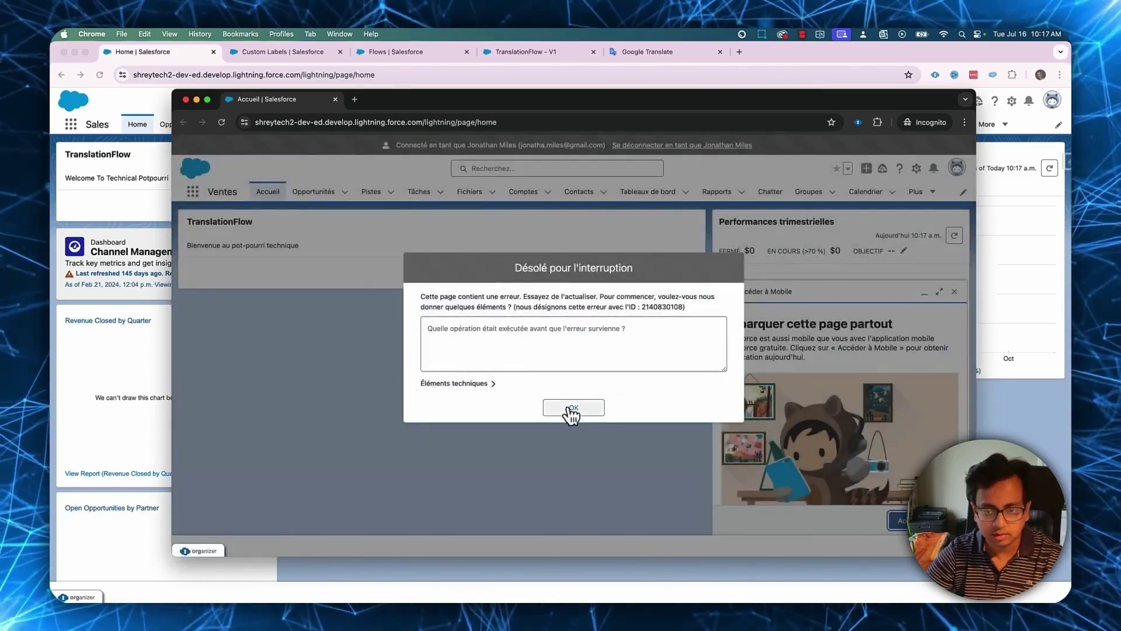
{"action": "left_click", "coordinate": [569, 409]}
{"action": "left_click", "coordinate": [228, 124]}
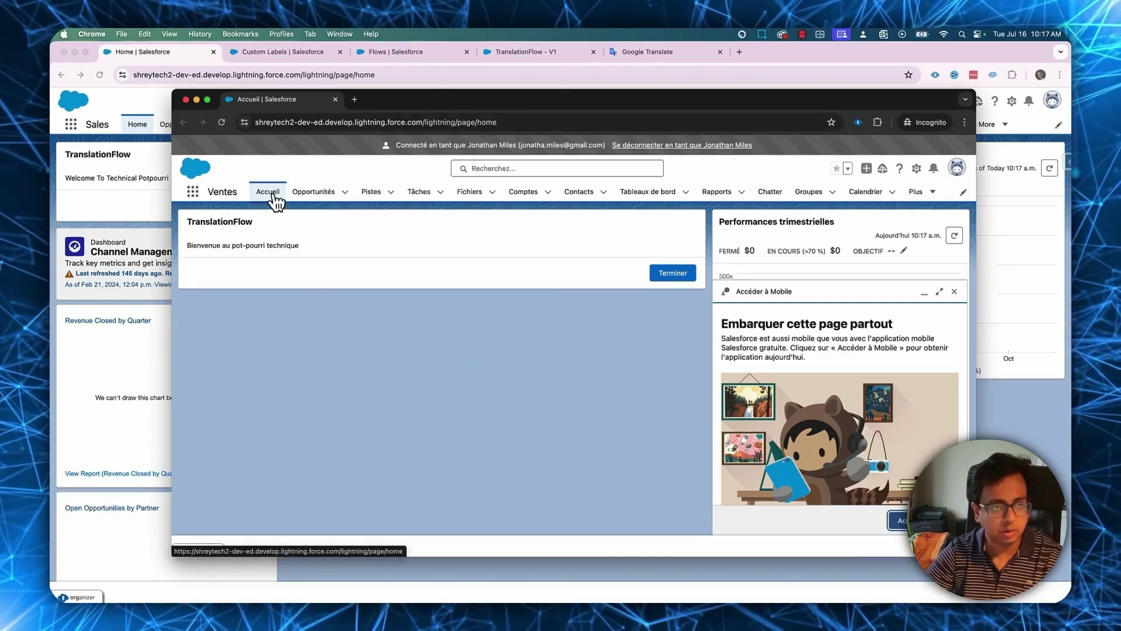
{"action": "left_click_drag", "start_coordinate": [183, 247], "coordinate": [310, 250]}
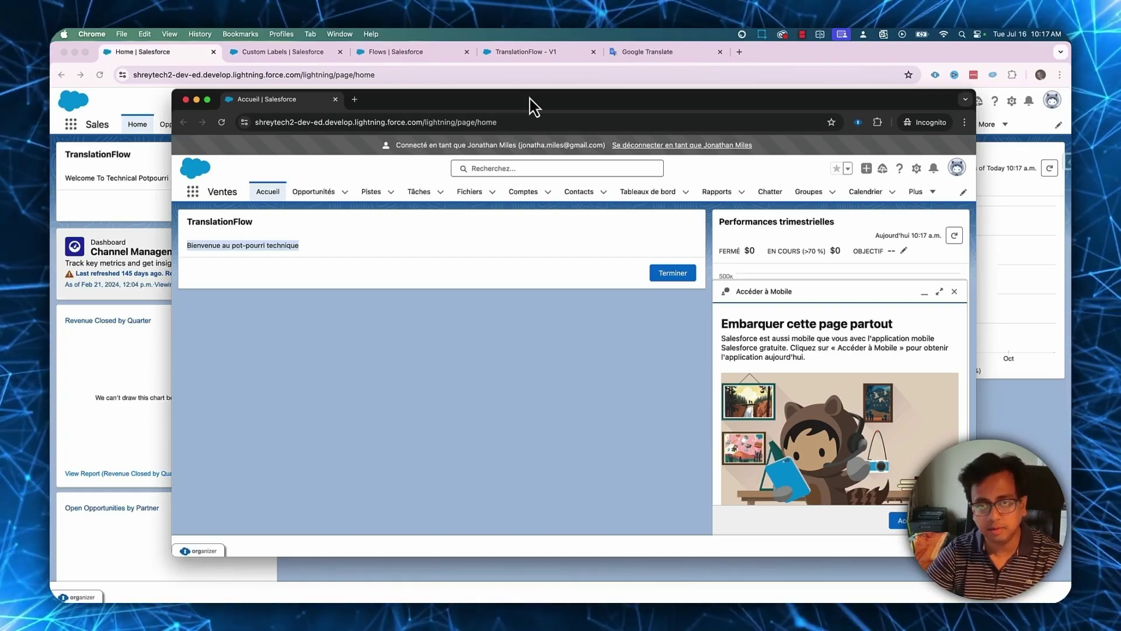
{"action": "key", "text": "super+w"}
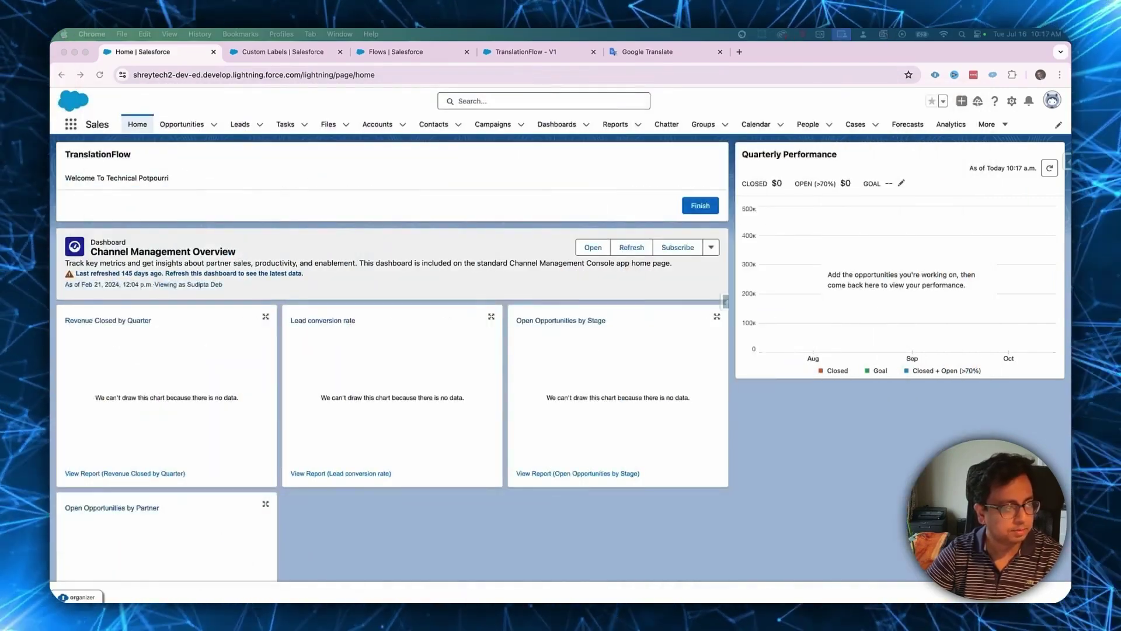
Step: Open the Welcome screen of TranslationFlow for editing and add a Text component below the welcome message
{"action": "left_click", "coordinate": [430, 51]}
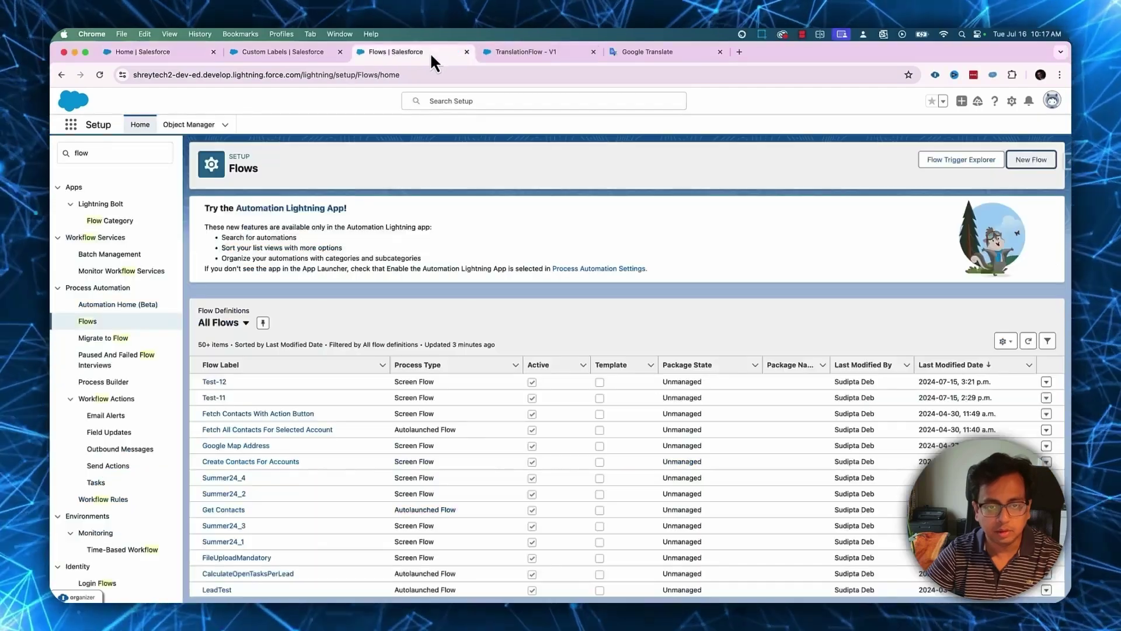
{"action": "left_click", "coordinate": [546, 52]}
{"action": "left_click", "coordinate": [562, 233]}
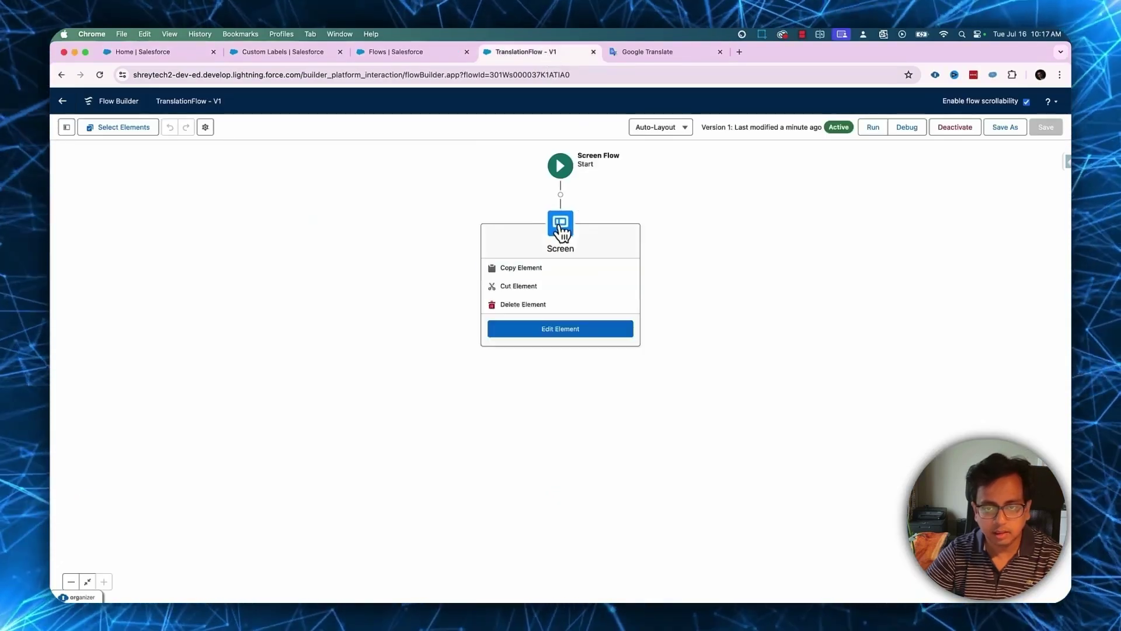
{"action": "double_click", "coordinate": [561, 232]}
{"action": "scroll", "coordinate": [175, 350], "scroll_direction": "down", "scroll_amount": 5}
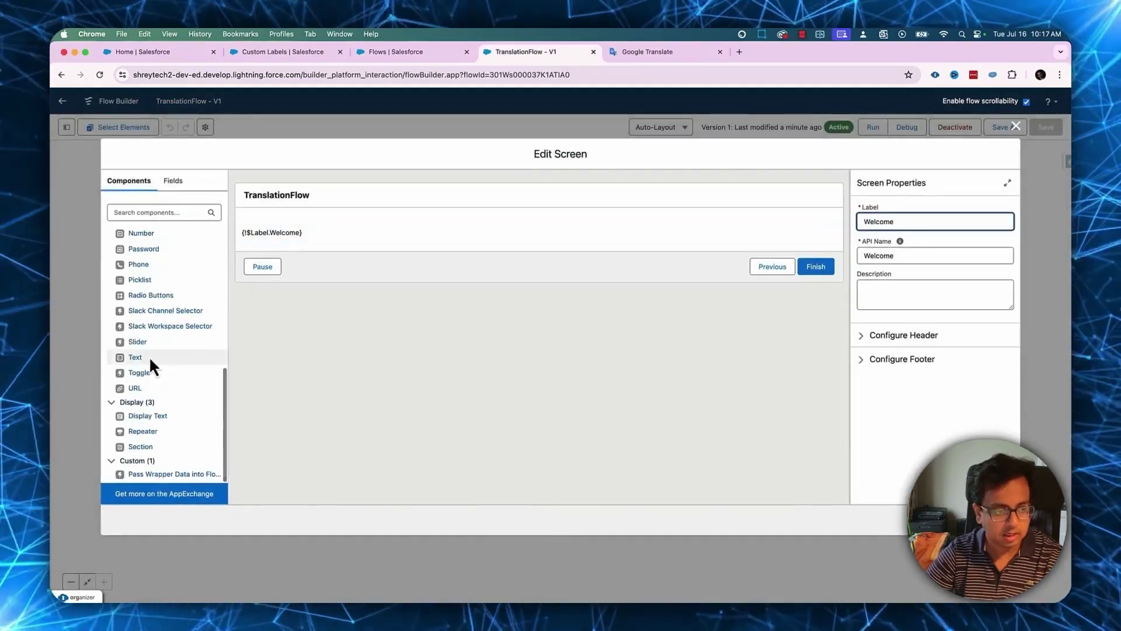
{"action": "left_click_drag", "start_coordinate": [303, 252], "coordinate": [303, 248]}
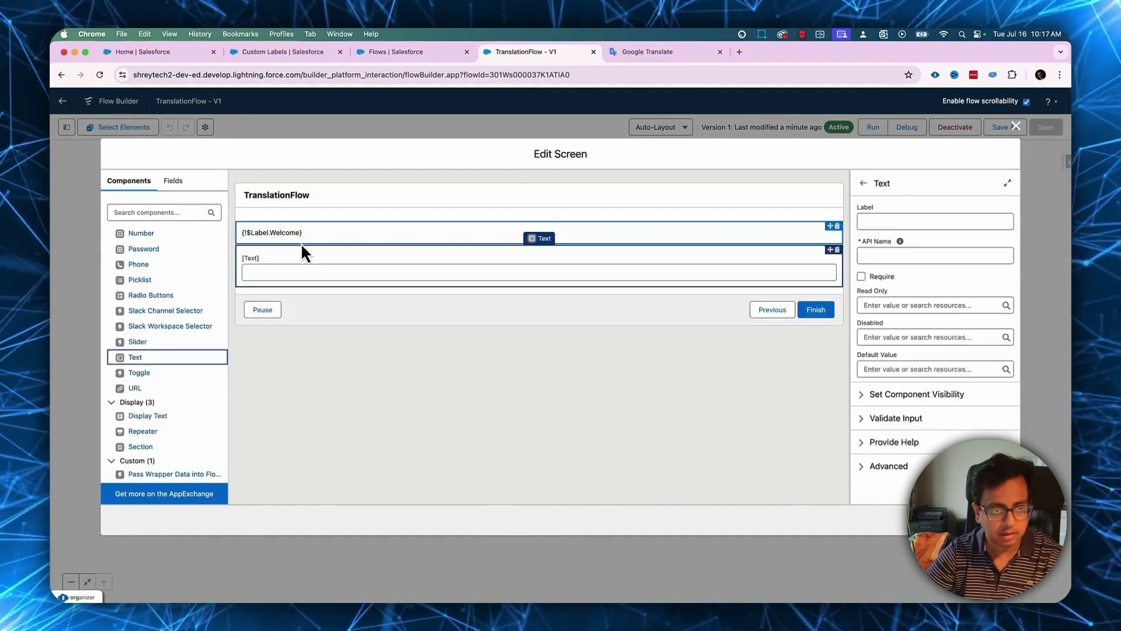
Step: Label the new Text component "Enter Your Full Name" and finish editing the screen
{"action": "left_click", "coordinate": [891, 220]}
{"action": "type", "text": "Enter Your Fir"}
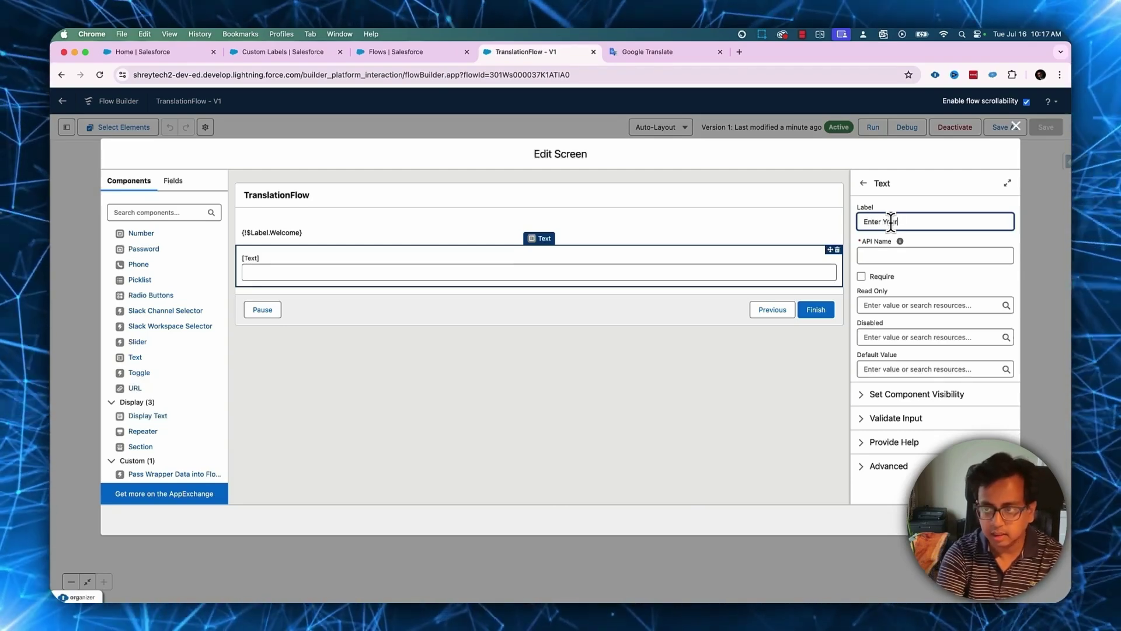
{"action": "key", "text": "BackSpace"}
{"action": "key", "text": "BackSpace"}
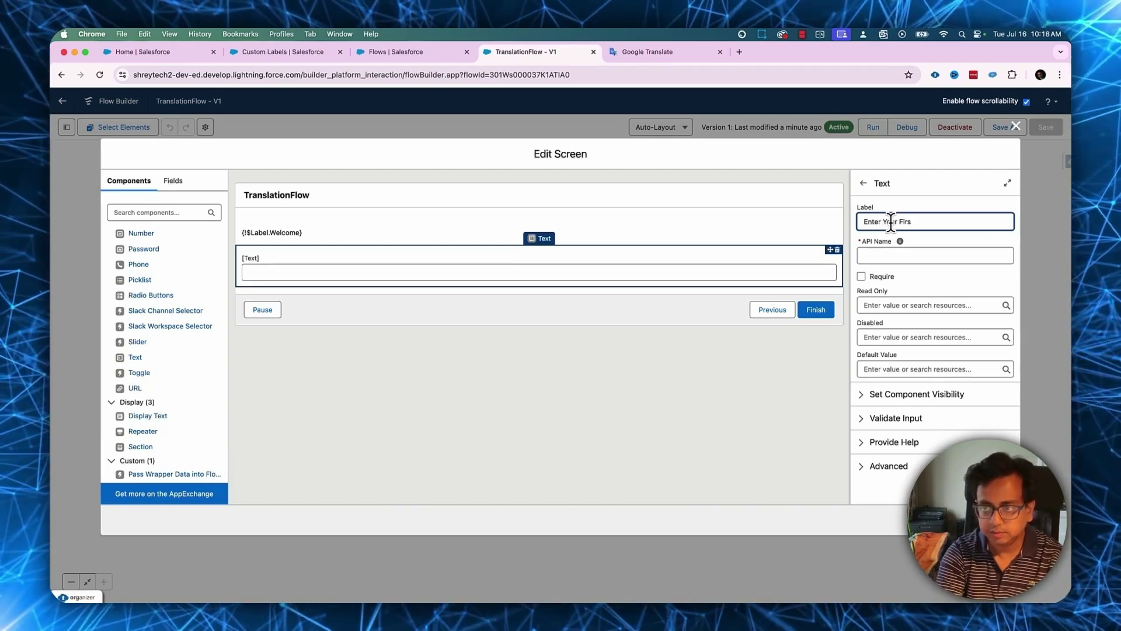
{"action": "type", "text": "ull Name"}
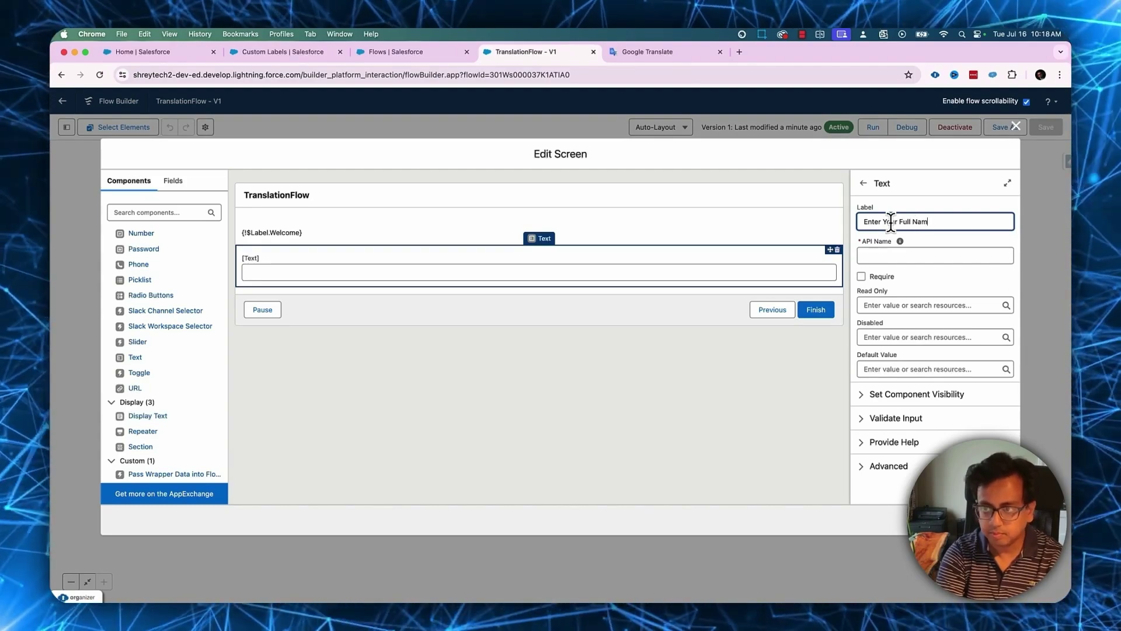
{"action": "left_click", "coordinate": [894, 229]}
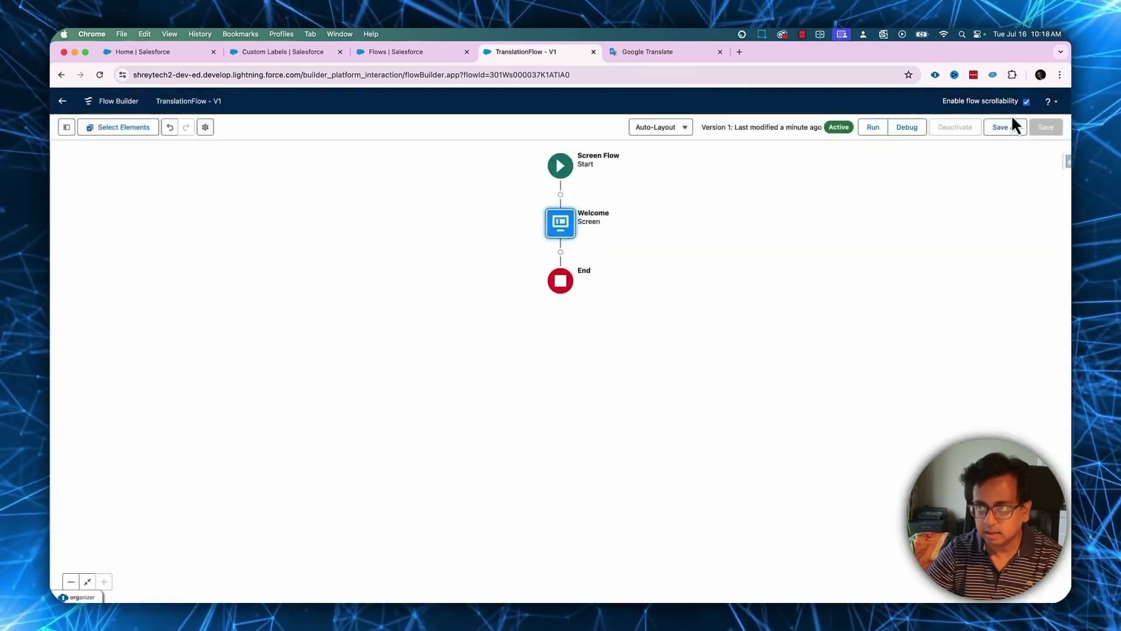
Step: Save TranslationFlow as a new version and activate it
{"action": "left_click", "coordinate": [1009, 127]}
{"action": "left_click", "coordinate": [761, 425]}
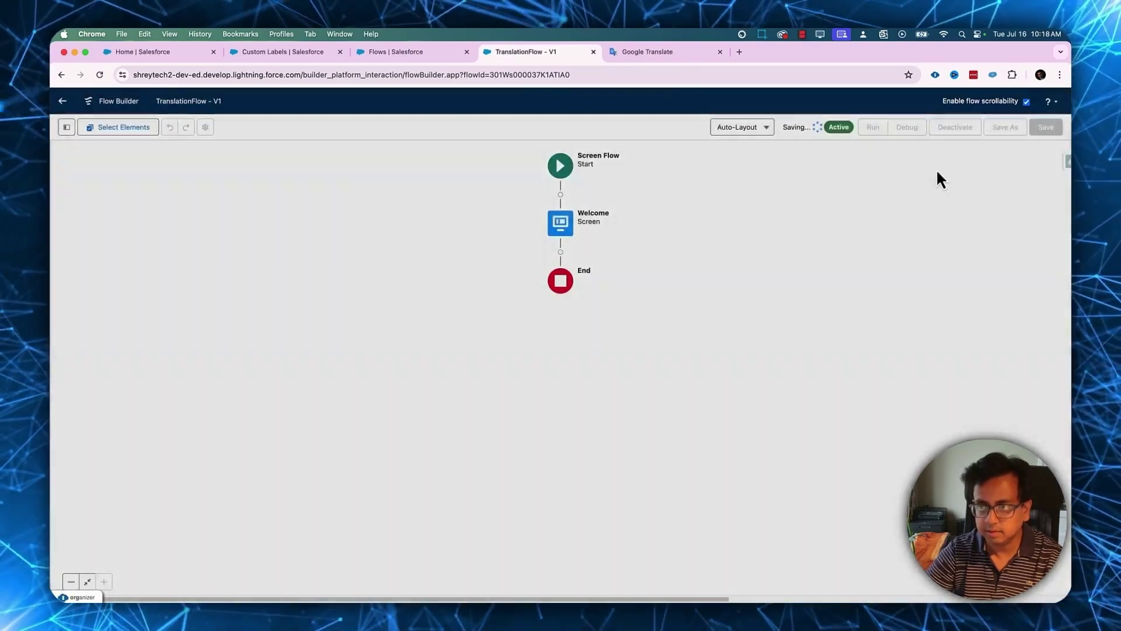
{"action": "left_click", "coordinate": [957, 131]}
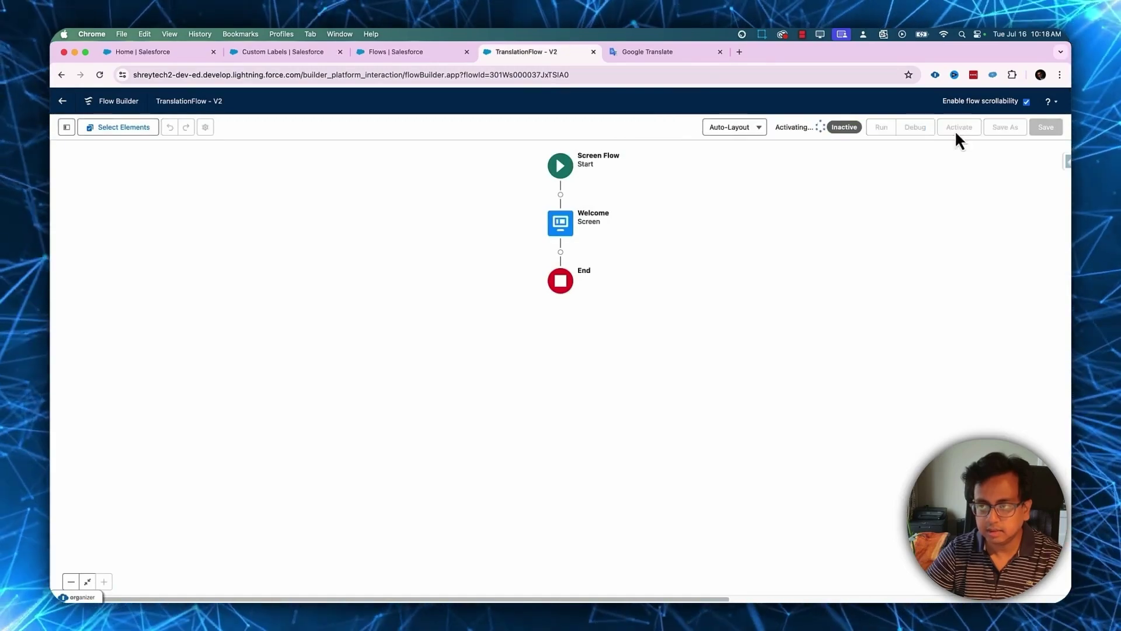
Step: Reload the home page in both the English and the French user's window and compare the full-name field's label
{"action": "left_click", "coordinate": [160, 51]}
{"action": "left_click", "coordinate": [102, 74]}
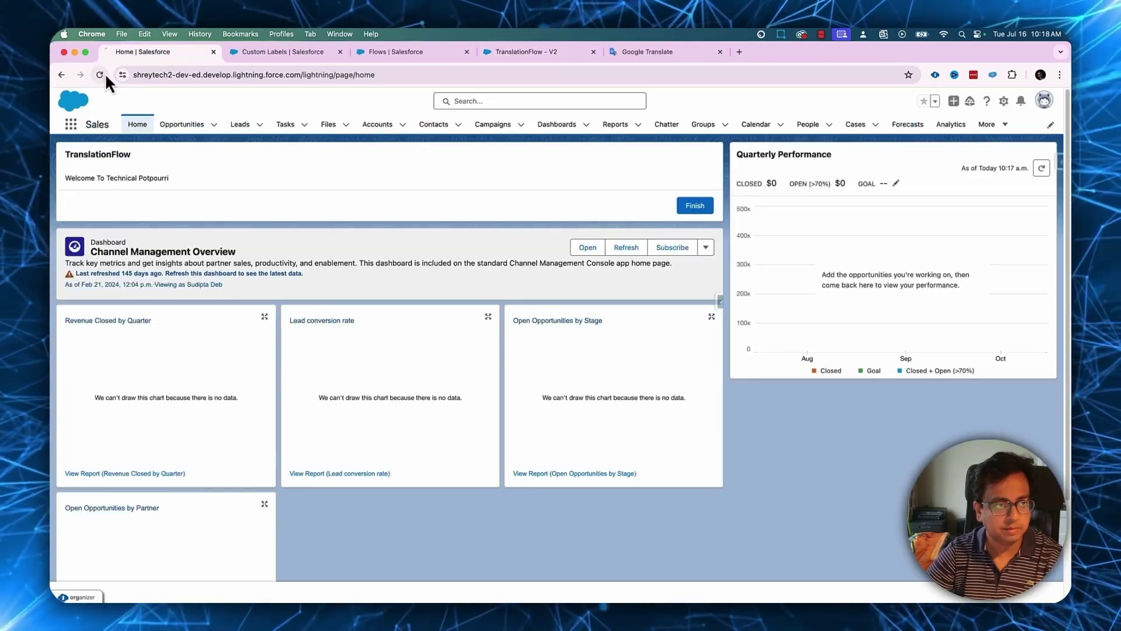
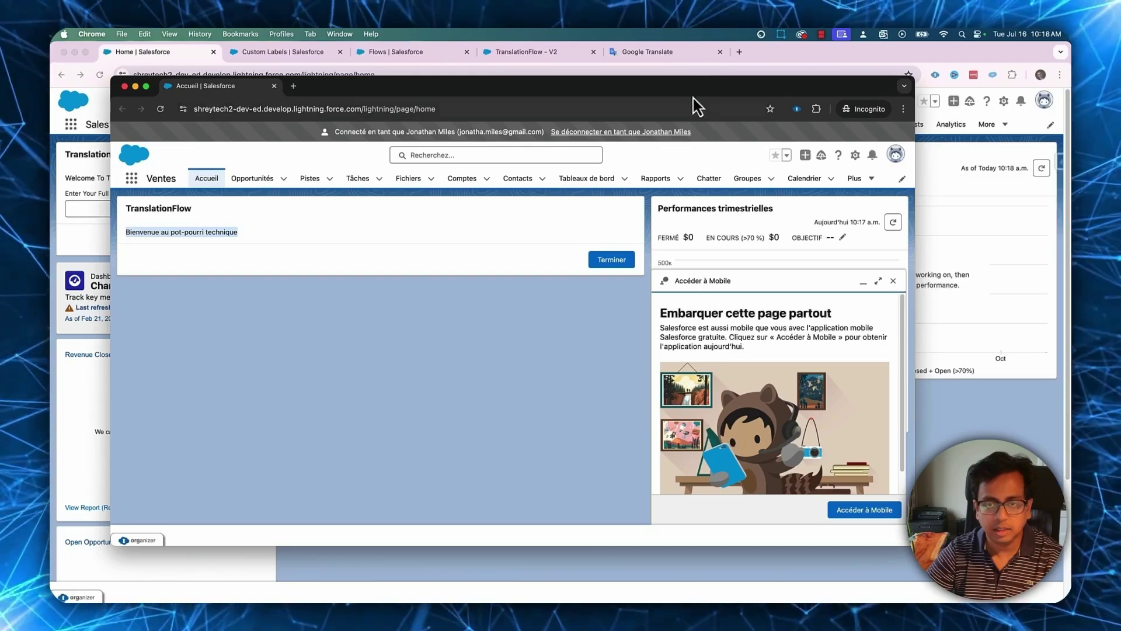
{"action": "left_click", "coordinate": [160, 109]}
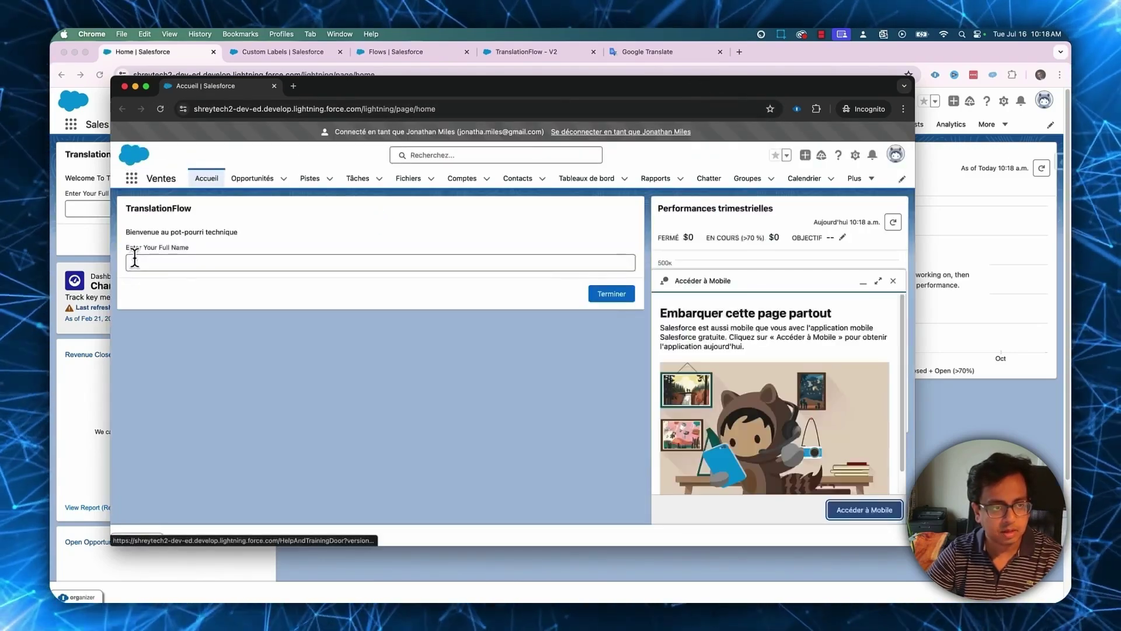
{"action": "left_click_drag", "start_coordinate": [127, 247], "coordinate": [184, 247]}
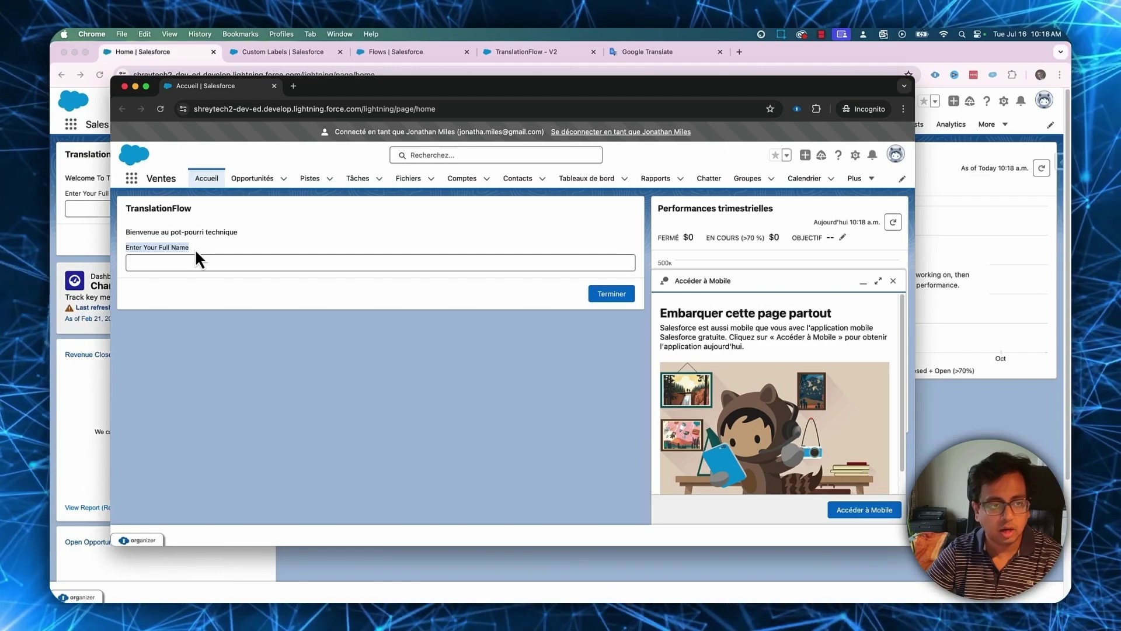
{"action": "left_click_drag", "start_coordinate": [526, 95], "coordinate": [0, 70]}
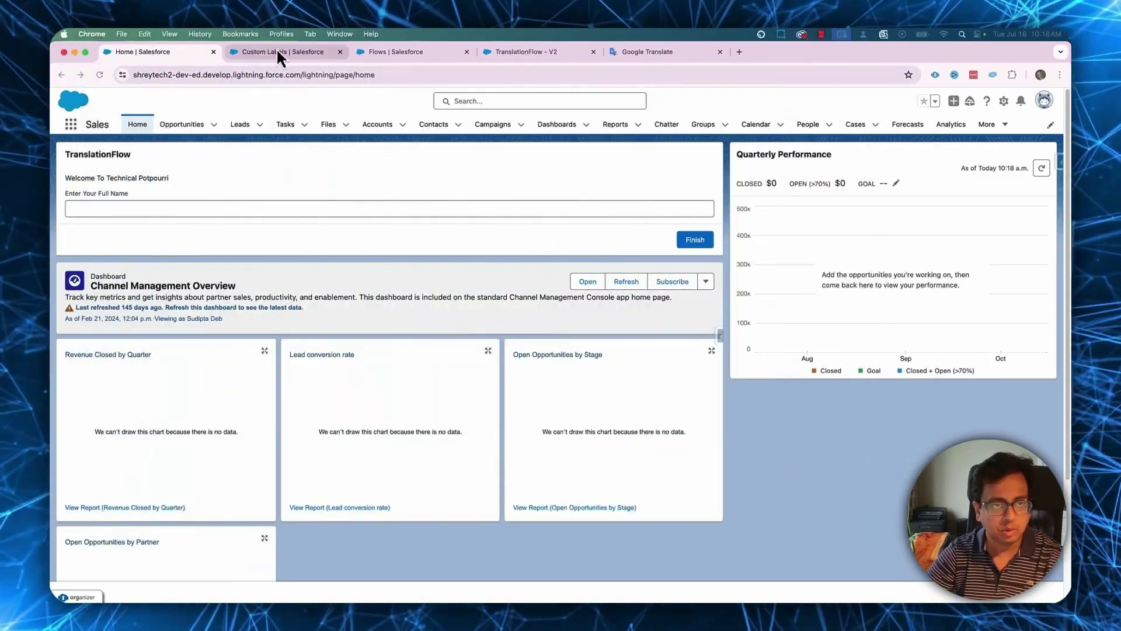
Step: Find the Translation Workbench's Translate page in Setup and filter it by language French and setup component Flow
{"action": "left_click", "coordinate": [276, 54]}
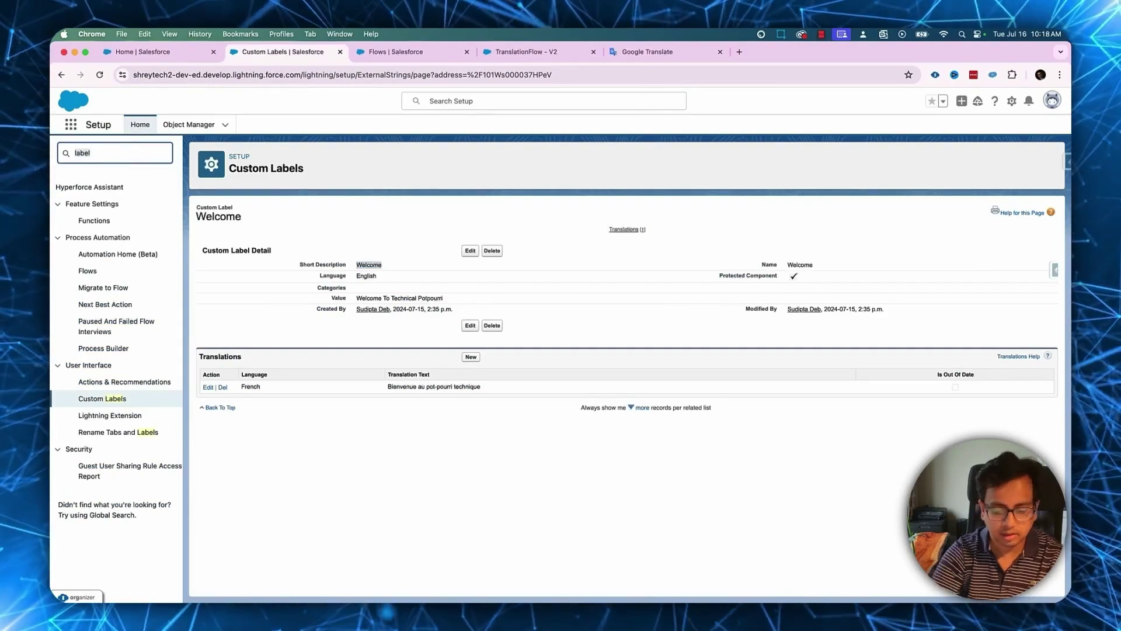
{"action": "type", "text": "transla"}
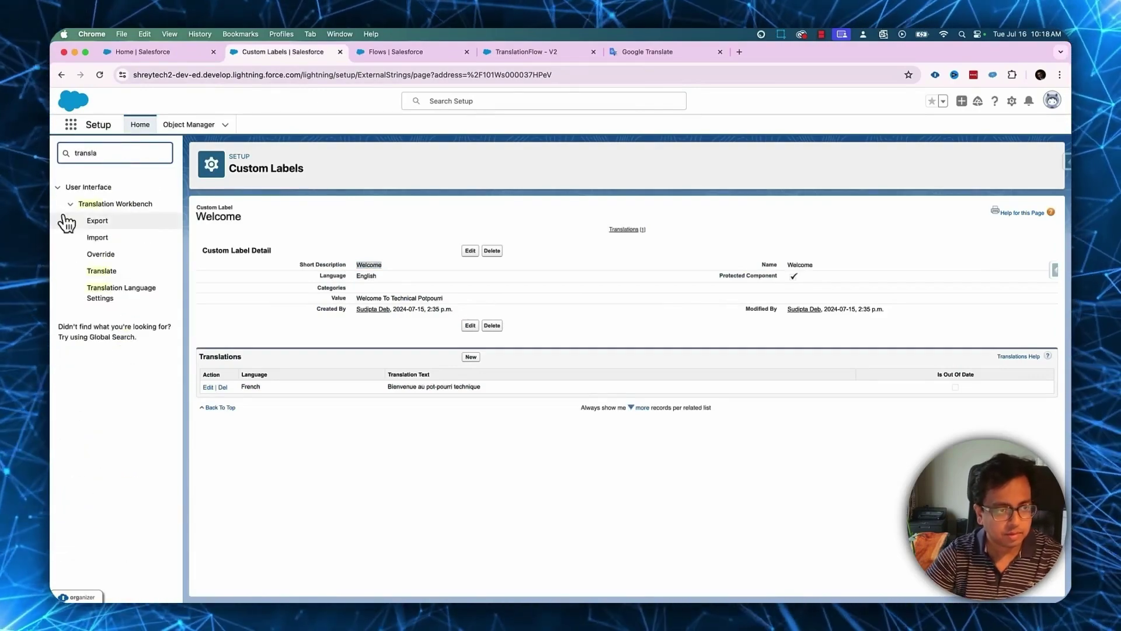
{"action": "left_click", "coordinate": [109, 272]}
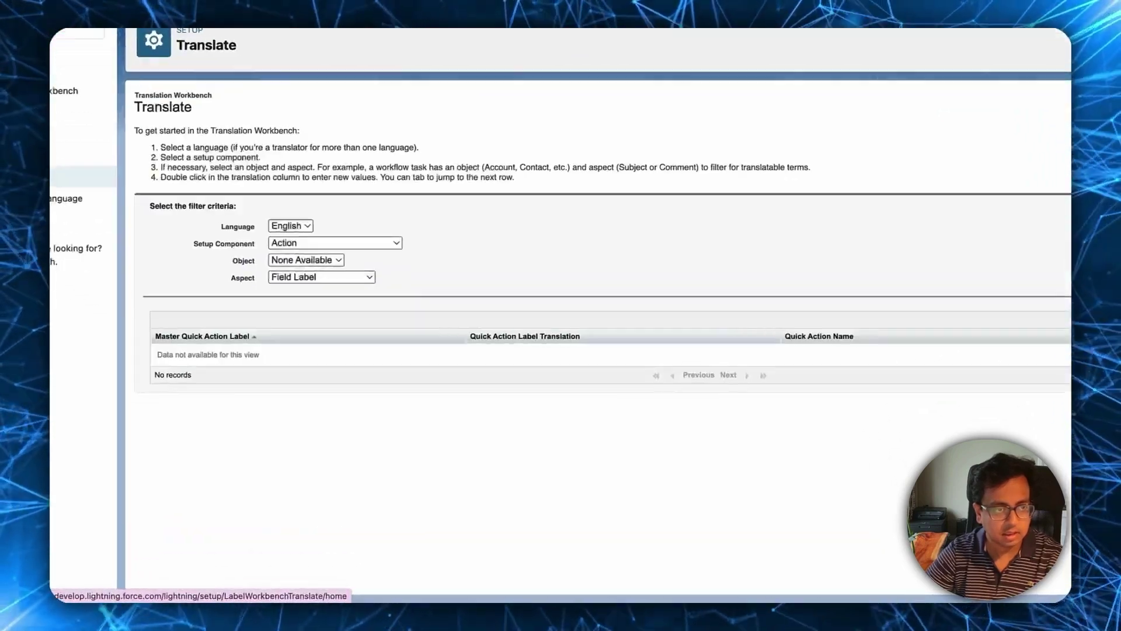
{"action": "left_click", "coordinate": [245, 87]}
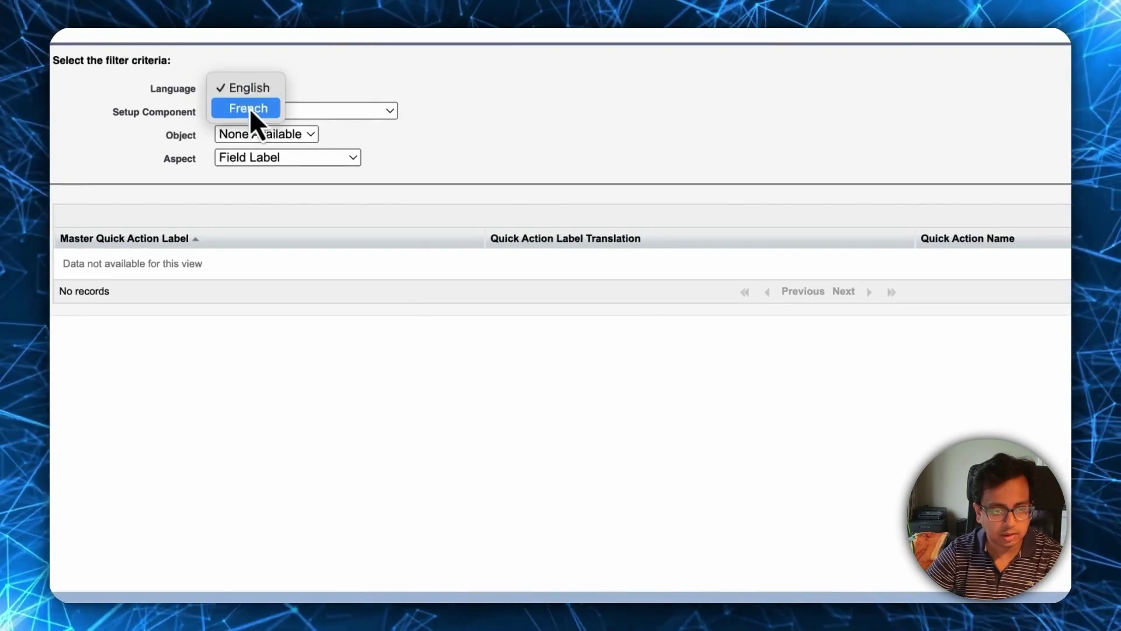
{"action": "left_click", "coordinate": [250, 108]}
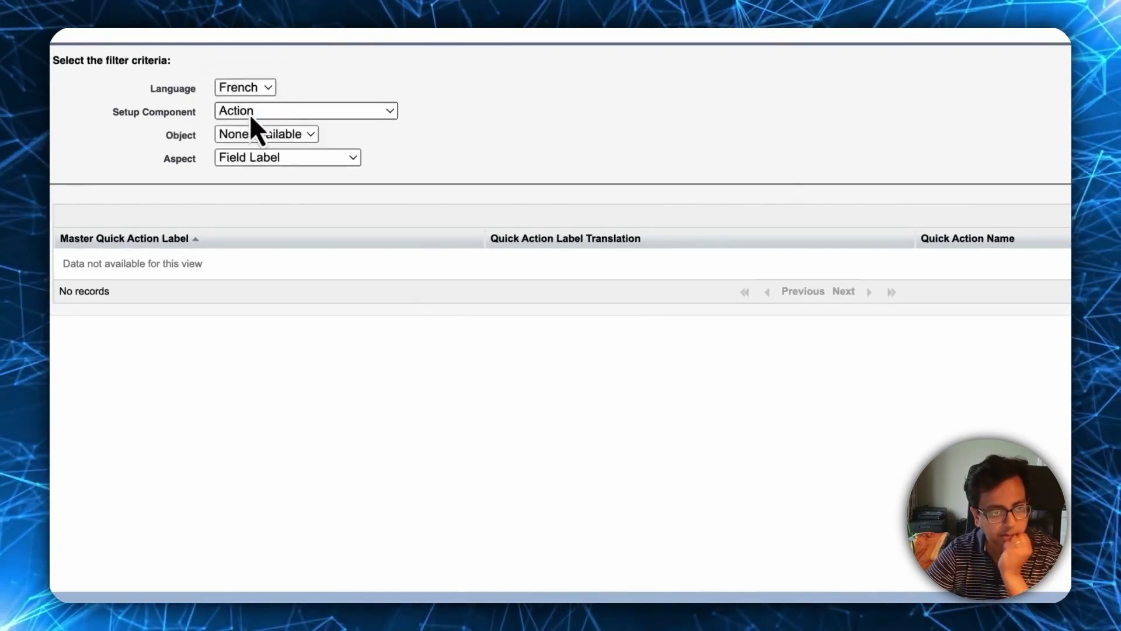
{"action": "left_click", "coordinate": [315, 112]}
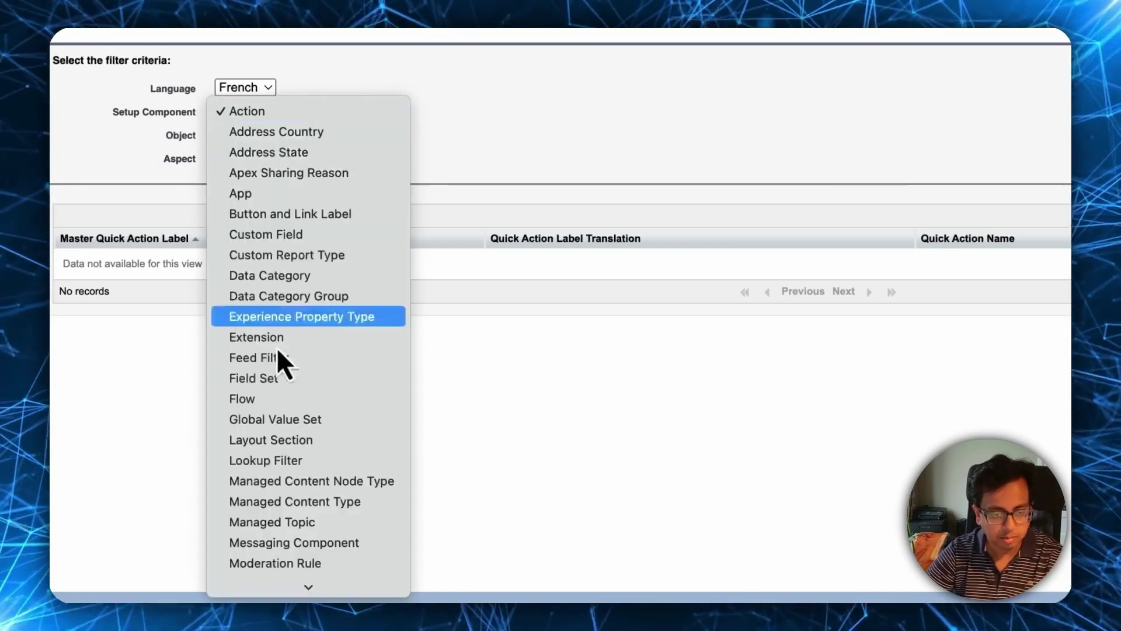
{"action": "left_click", "coordinate": [266, 399]}
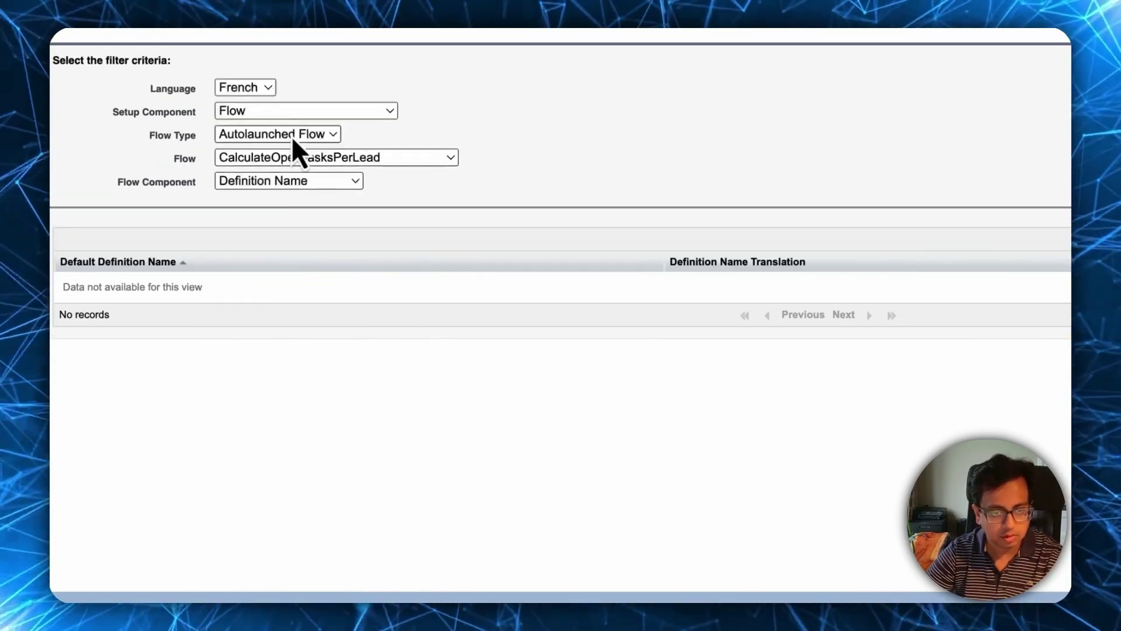
Step: Narrow the filter to Screen Flow, TranslationFlow, Screen Component, version 2, screen Welcome and component Enter_Your_Full_Name
{"action": "left_click", "coordinate": [292, 135]}
{"action": "left_click", "coordinate": [295, 154]}
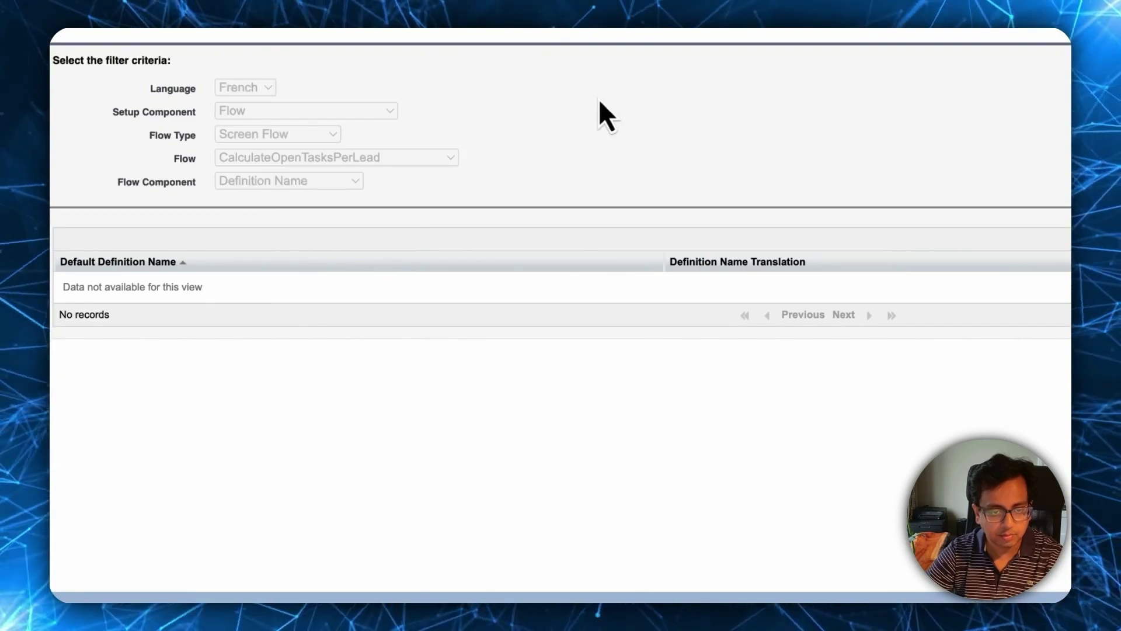
{"action": "left_click", "coordinate": [401, 159]}
{"action": "scroll", "coordinate": [401, 205], "scroll_direction": "down", "scroll_amount": 5}
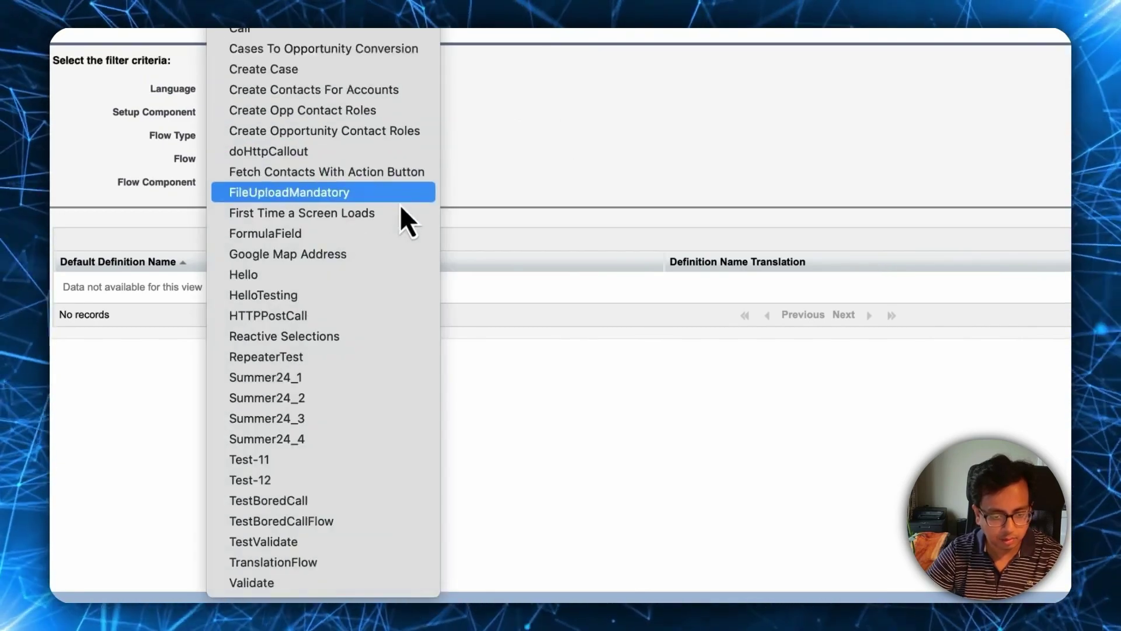
{"action": "left_click", "coordinate": [305, 564]}
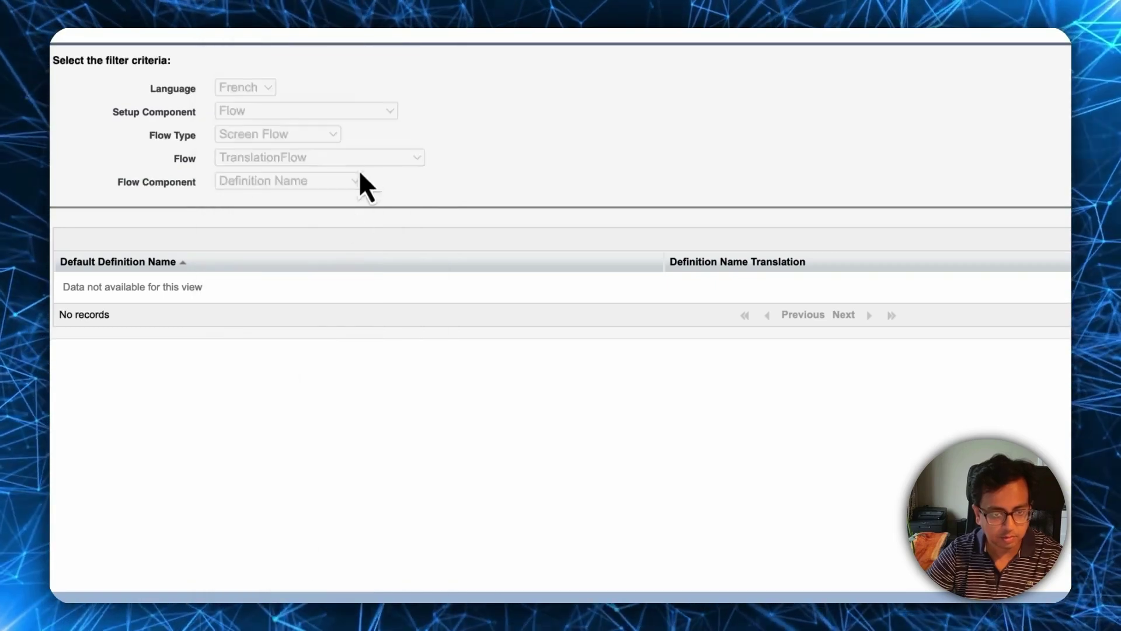
{"action": "left_click", "coordinate": [289, 184]}
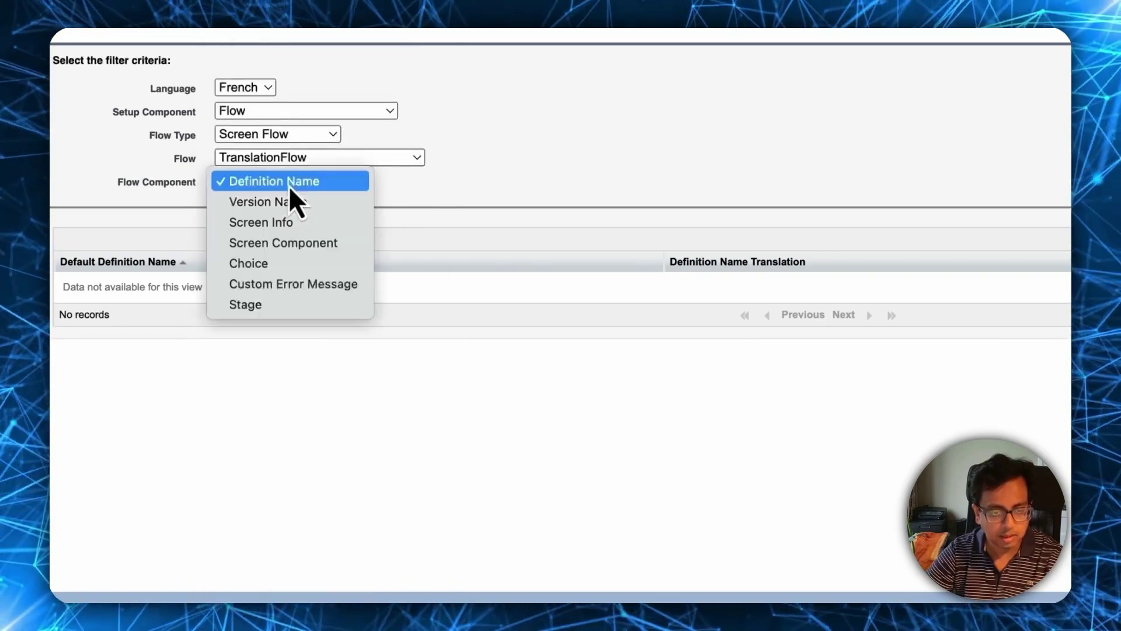
{"action": "left_click", "coordinate": [309, 245]}
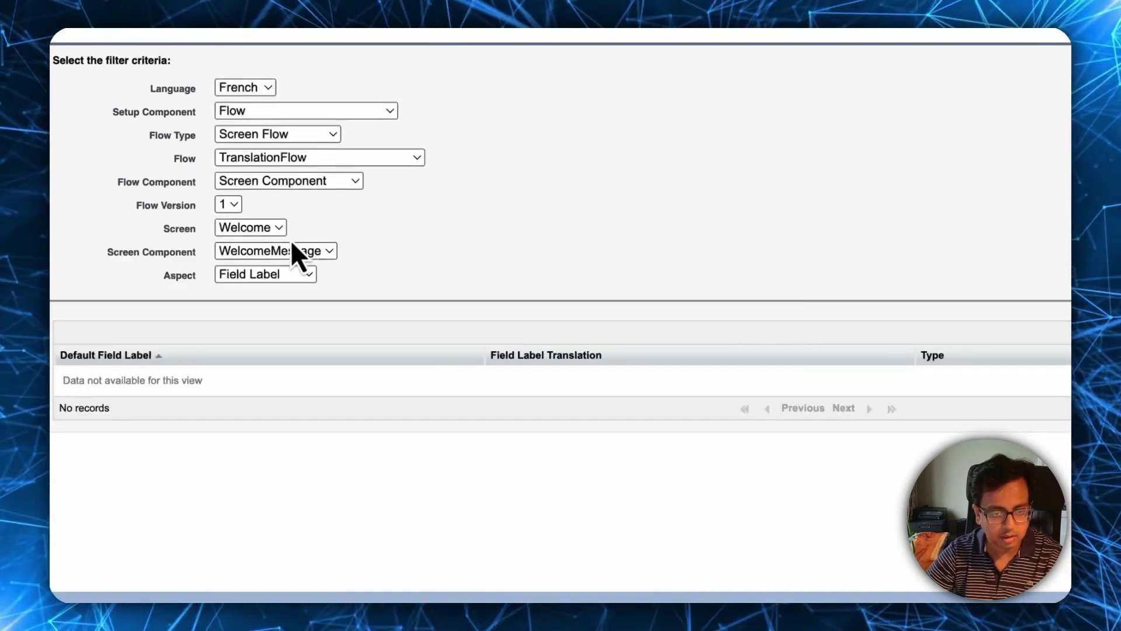
{"action": "left_click", "coordinate": [236, 208]}
{"action": "left_click", "coordinate": [233, 228]}
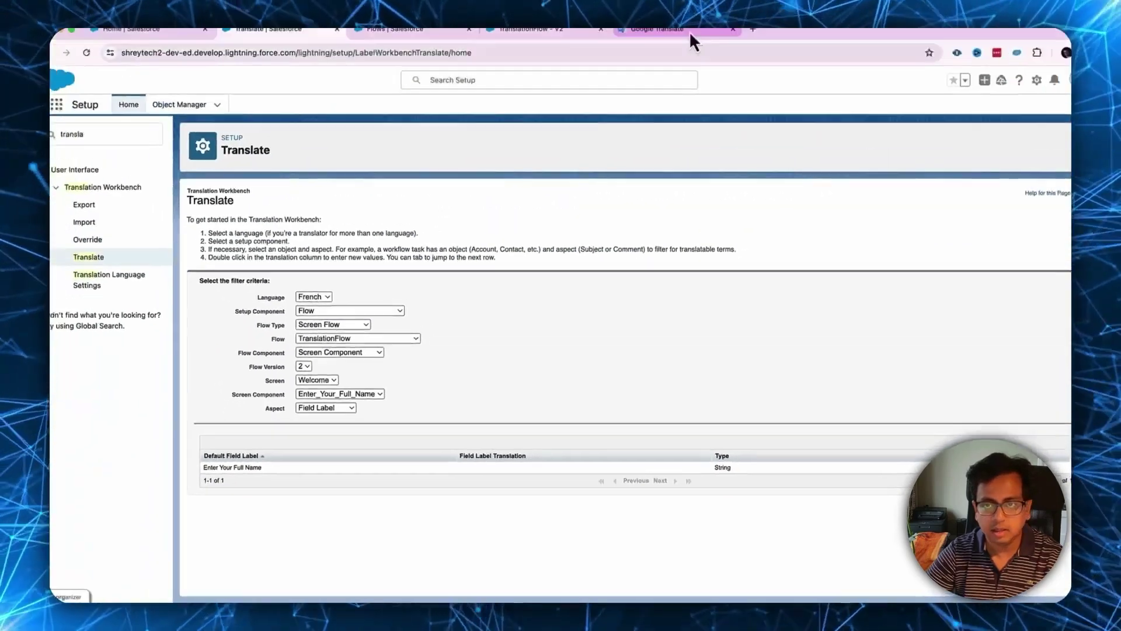
Step: Translate "Enter Your Full Name" from English to French in Google Translate and copy the translation
{"action": "left_click", "coordinate": [689, 50]}
{"action": "type", "text": "Ent"}
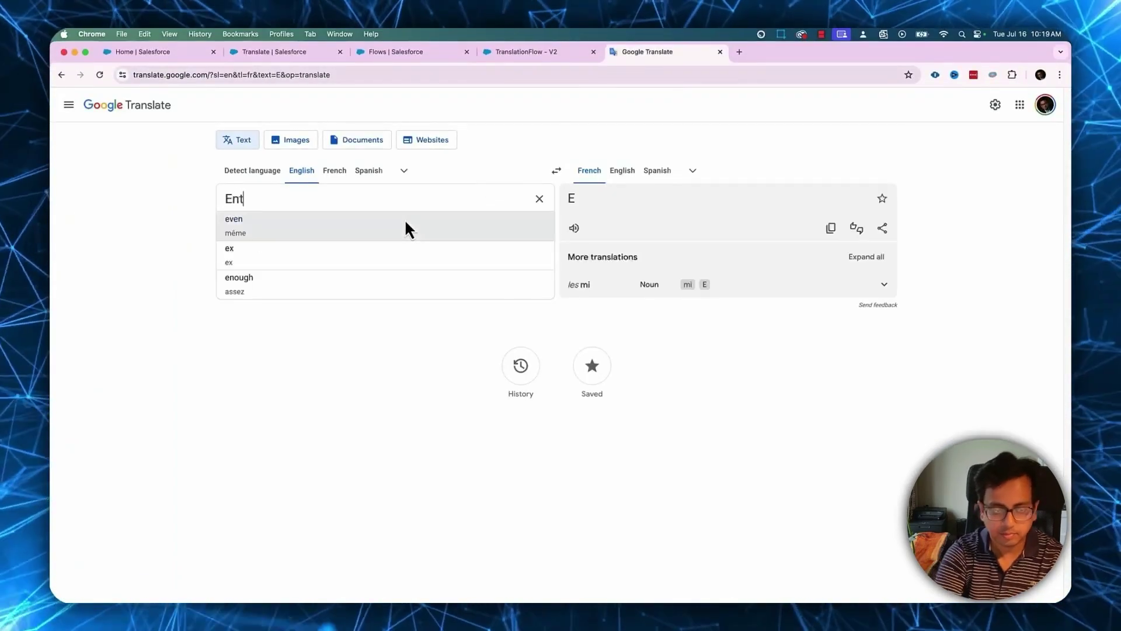
{"action": "type", "text": "er Your Full Name"}
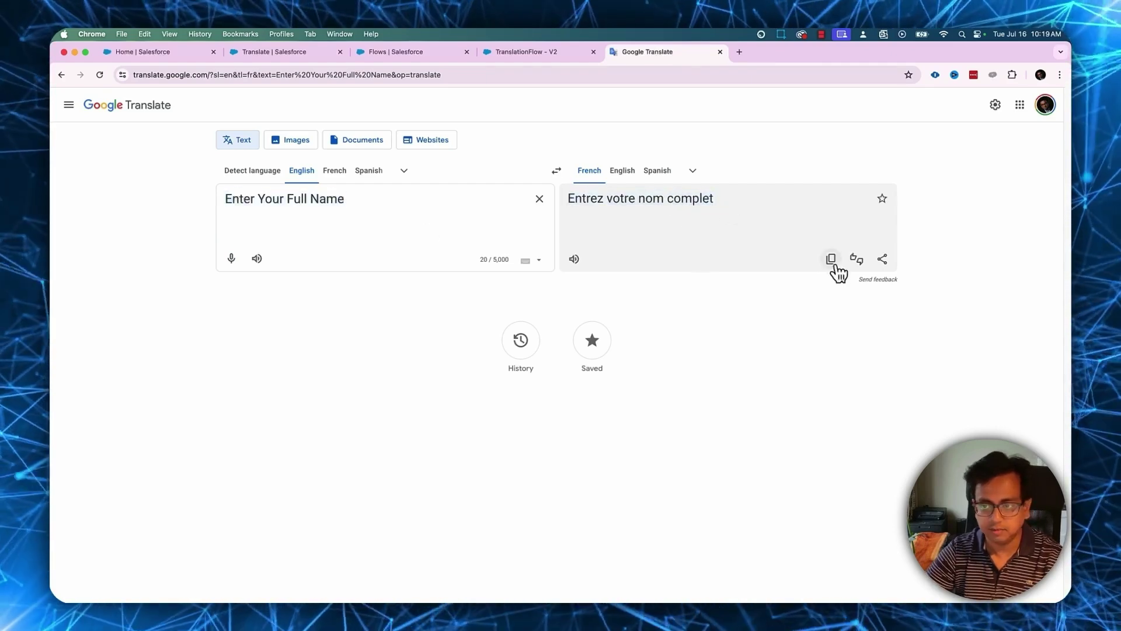
{"action": "left_click", "coordinate": [830, 258]}
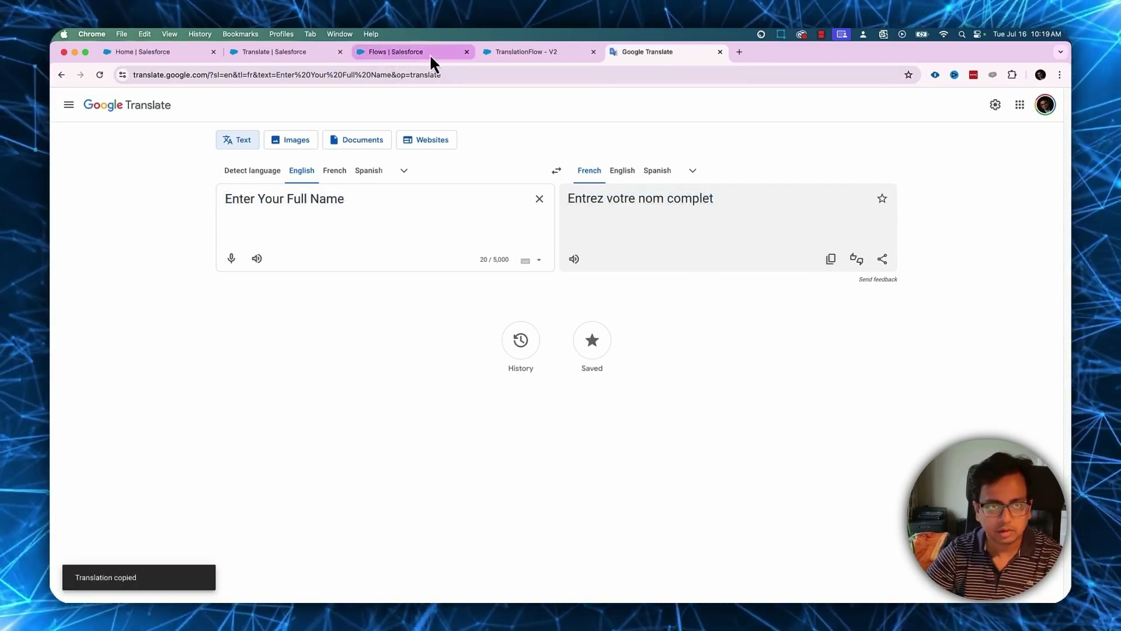
Step: Enter "Entrez votre nom complet" as the French field label translation for Enter Your Full Name in the Translation Workbench and save it
{"action": "left_click", "coordinate": [275, 52]}
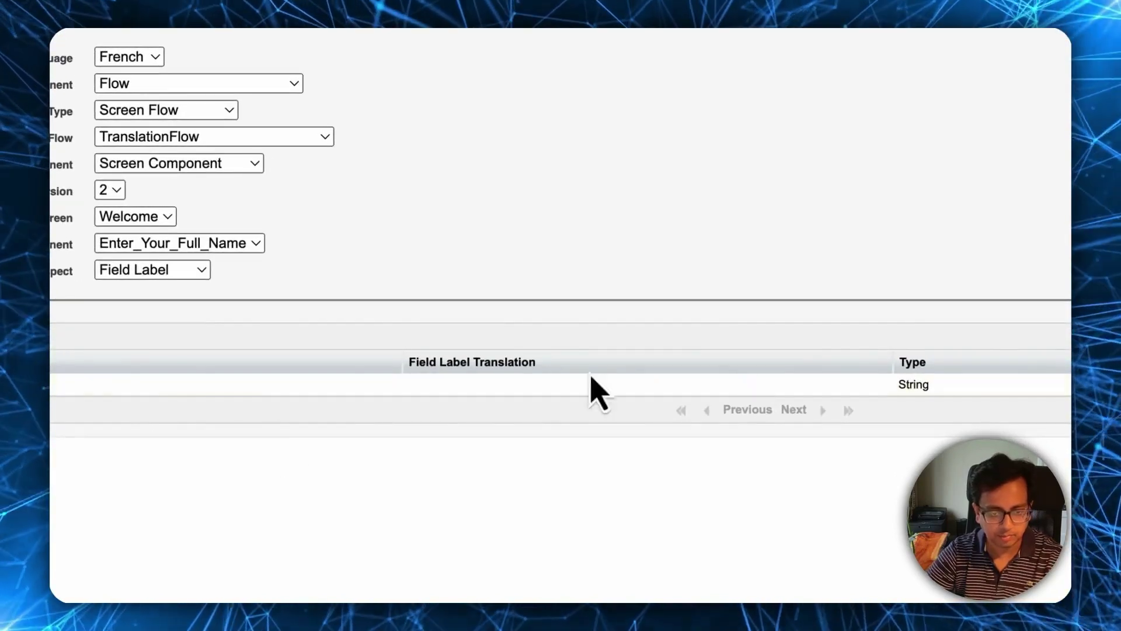
{"action": "left_click", "coordinate": [881, 385]}
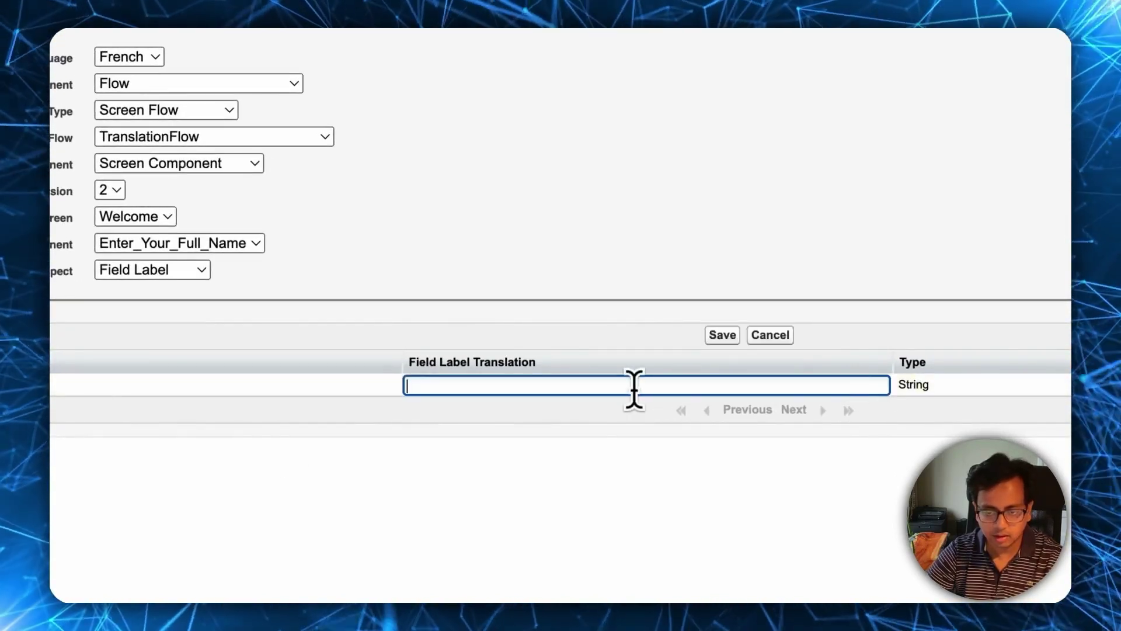
{"action": "key", "text": "super+v"}
{"action": "left_click", "coordinate": [722, 335]}
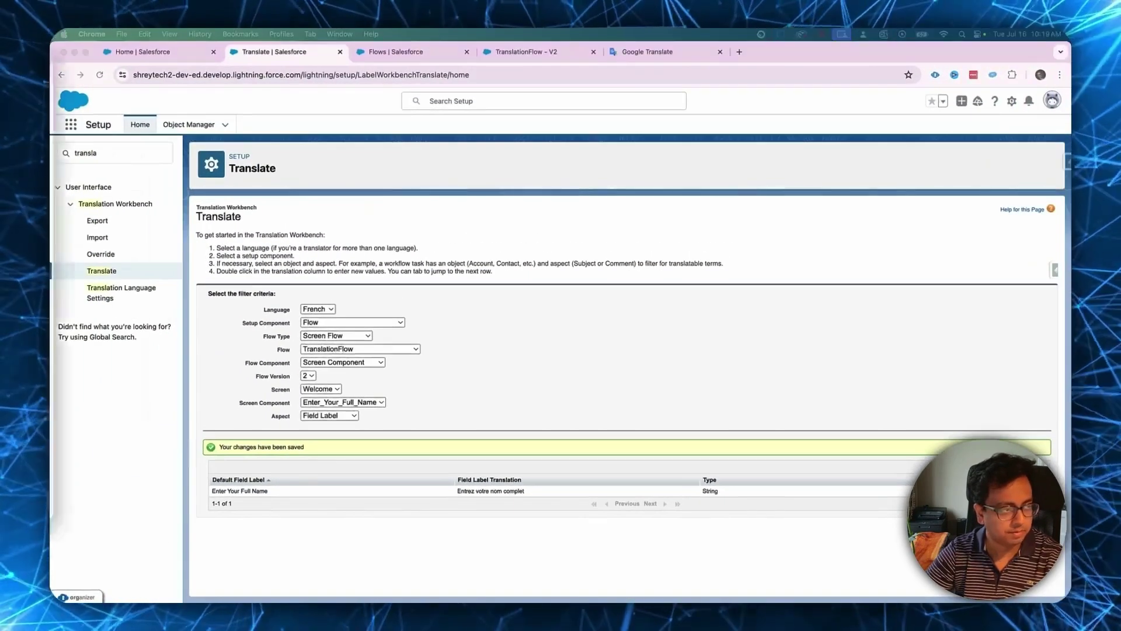
Step: Reload the home page in the French and the English user's window and check the full-name field's label in each language
{"action": "key", "text": "super+grave"}
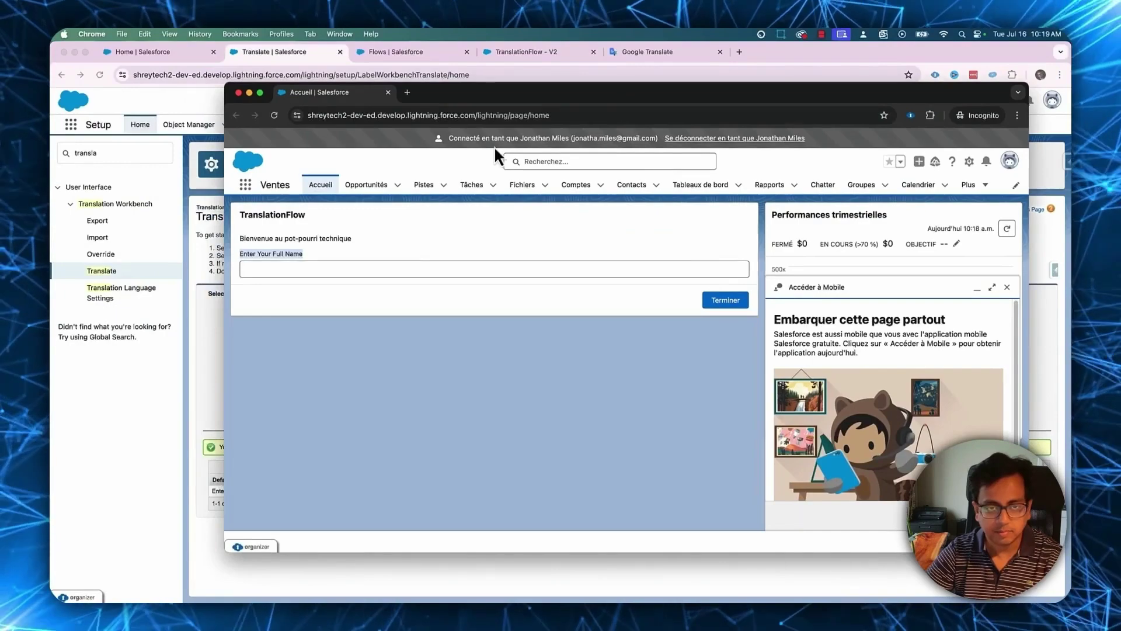
{"action": "left_click", "coordinate": [274, 115]}
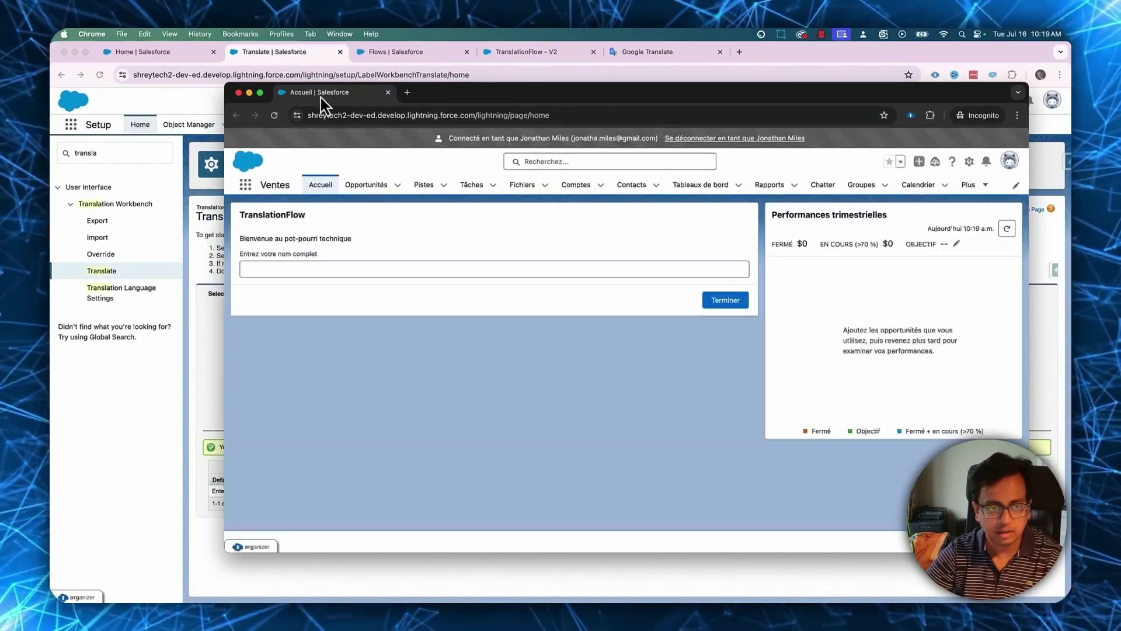
{"action": "left_click_drag", "start_coordinate": [239, 254], "coordinate": [301, 254]}
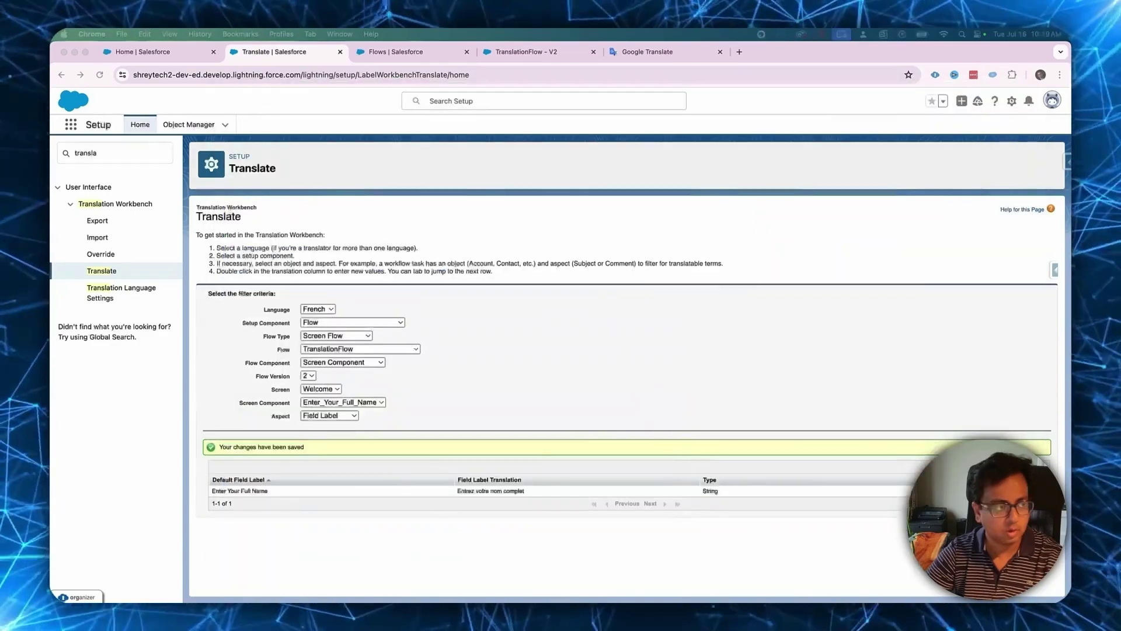
{"action": "key", "text": "super+grave"}
{"action": "left_click", "coordinate": [141, 54]}
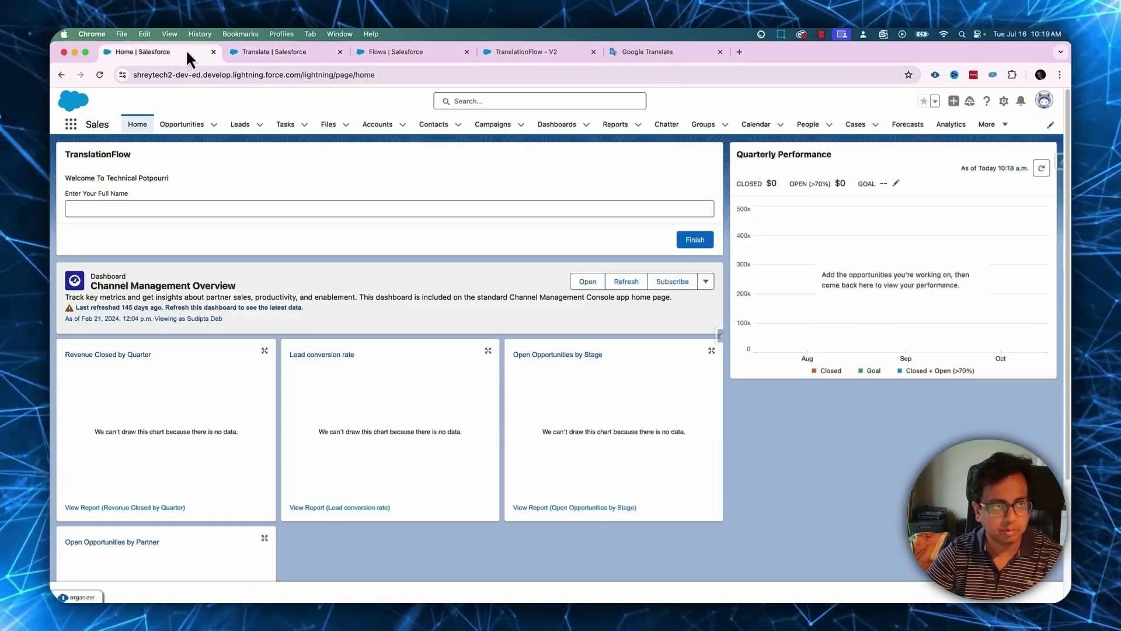
{"action": "left_click", "coordinate": [100, 75]}
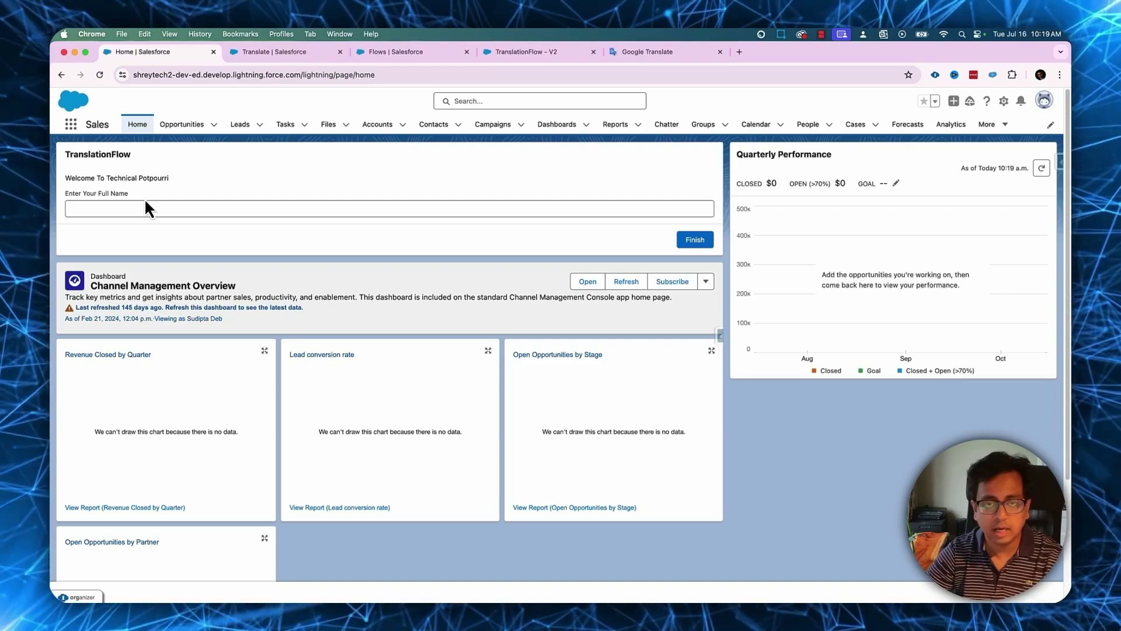
Step: Open TranslationFlow's Welcome screen in Flow Builder and examine the full-name field's label, help text and input validation settings
{"action": "left_click", "coordinate": [514, 52]}
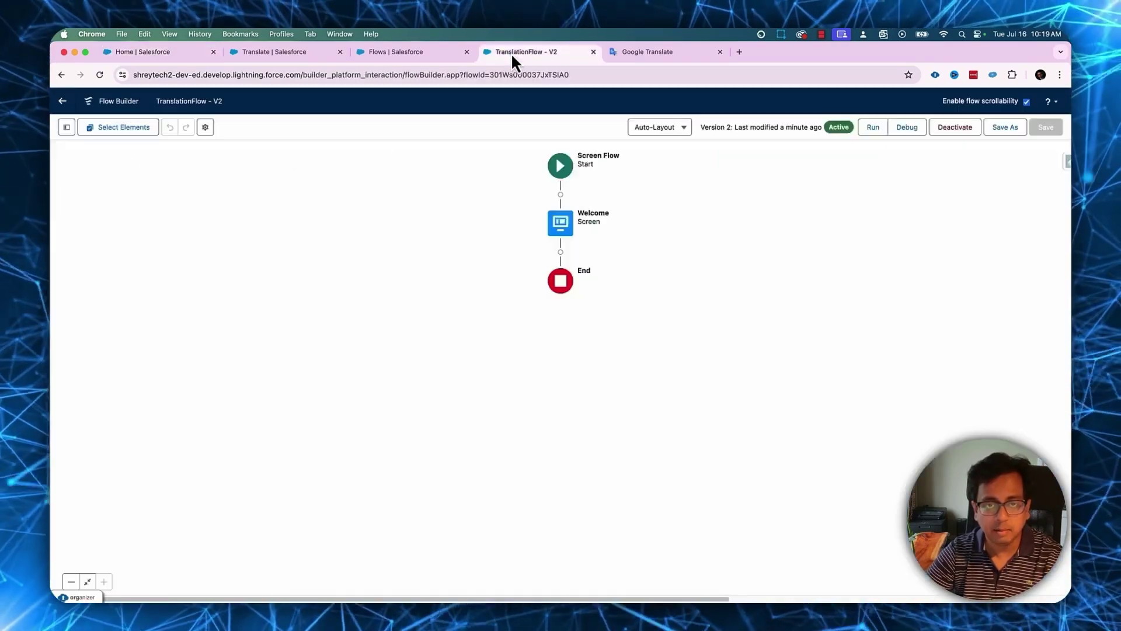
{"action": "double_click", "coordinate": [564, 236]}
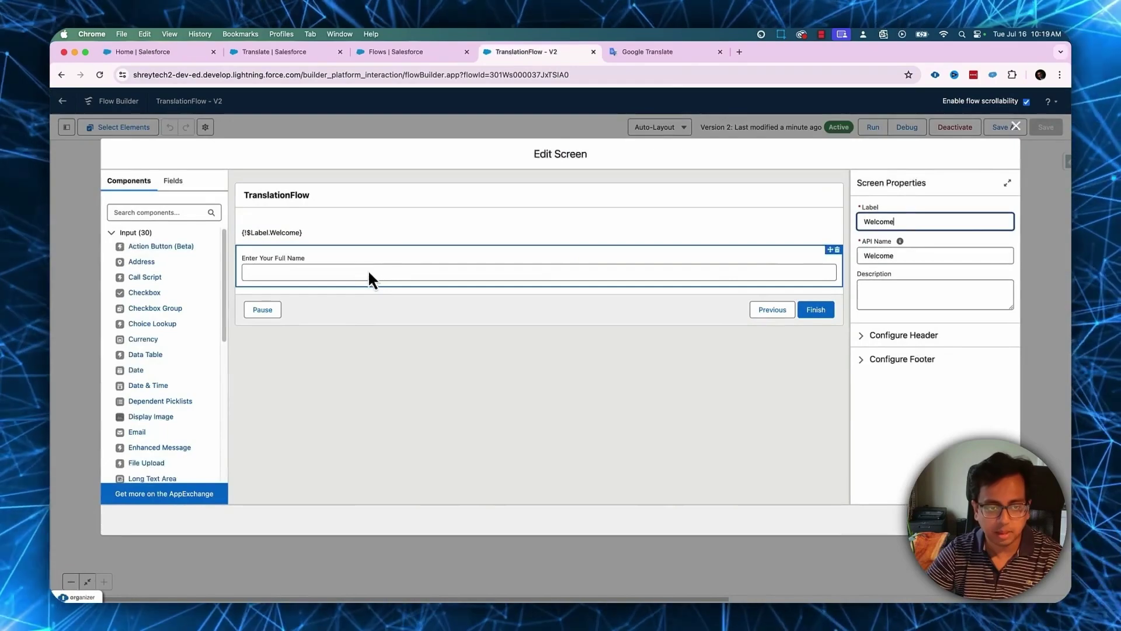
{"action": "left_click", "coordinate": [438, 278]}
{"action": "left_click_drag", "start_coordinate": [930, 223], "coordinate": [844, 221]}
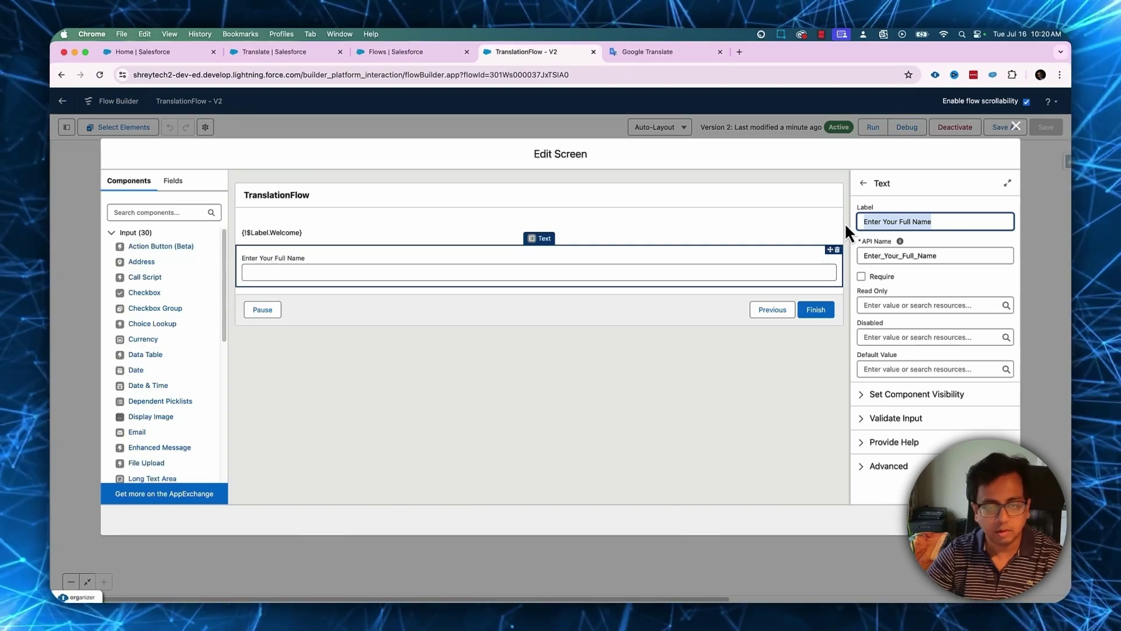
{"action": "left_click", "coordinate": [744, 407]}
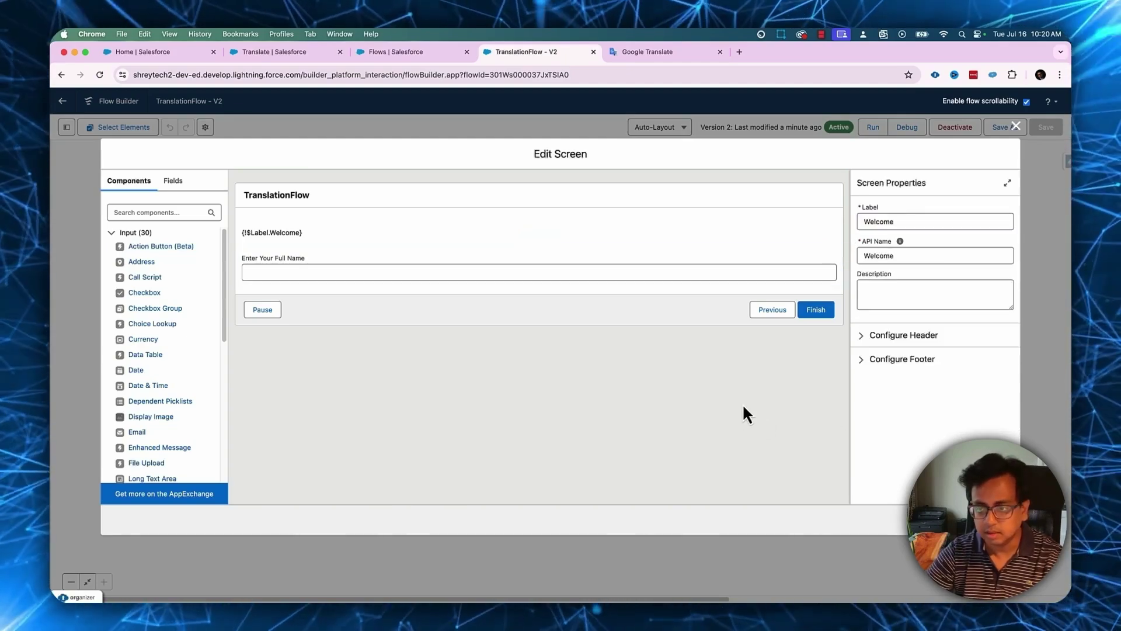
{"action": "left_click", "coordinate": [524, 276]}
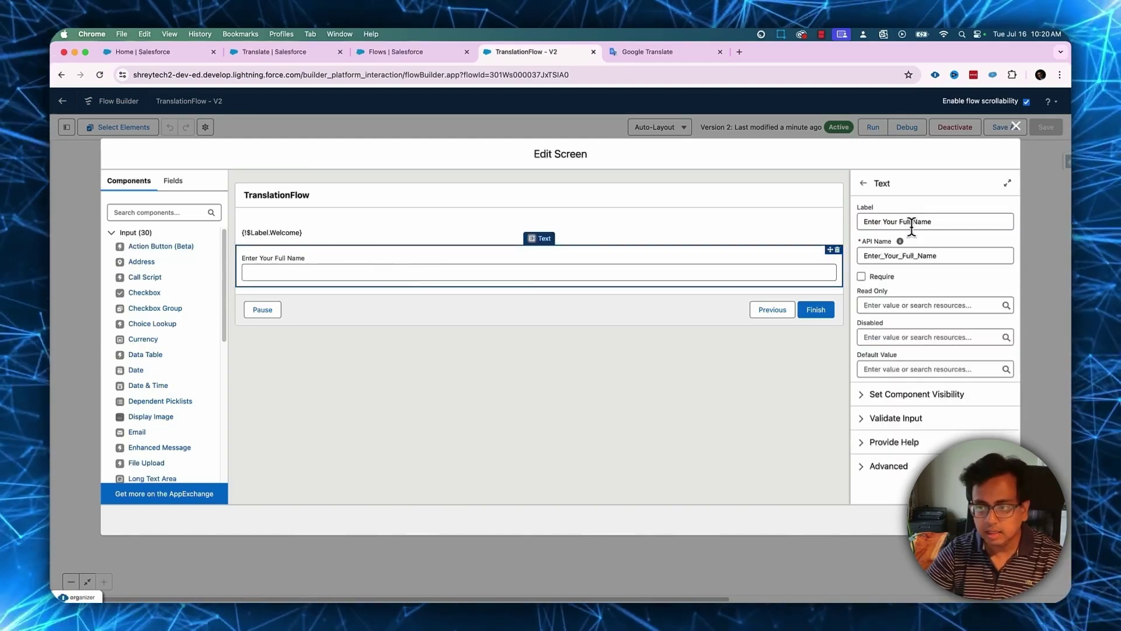
{"action": "left_click", "coordinate": [867, 443]}
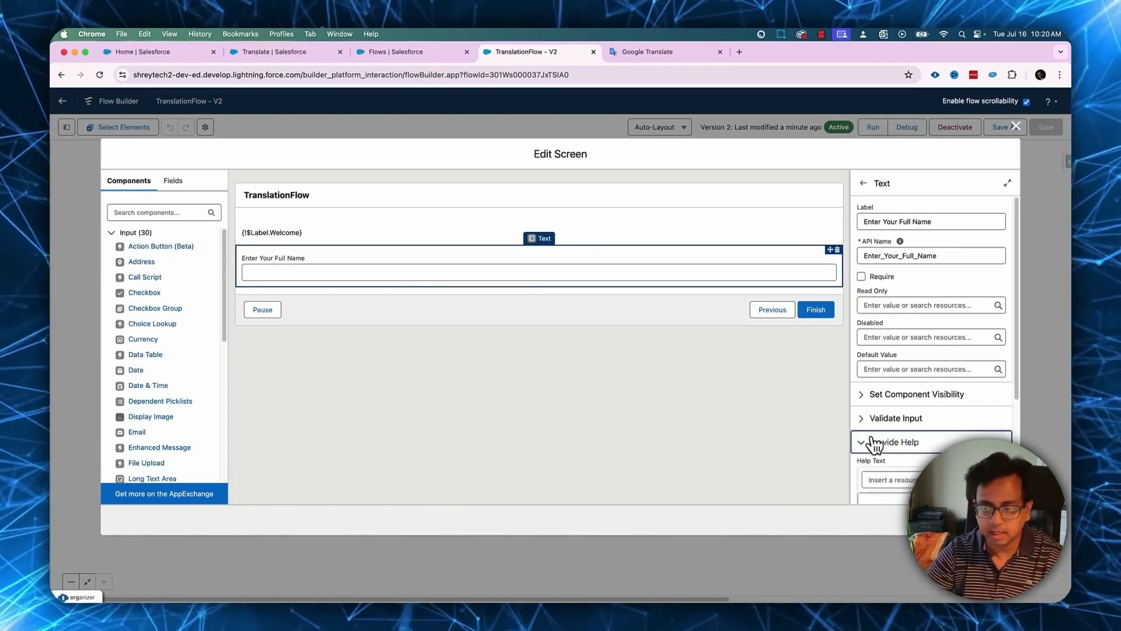
{"action": "scroll", "coordinate": [923, 346], "scroll_direction": "down", "scroll_amount": 3}
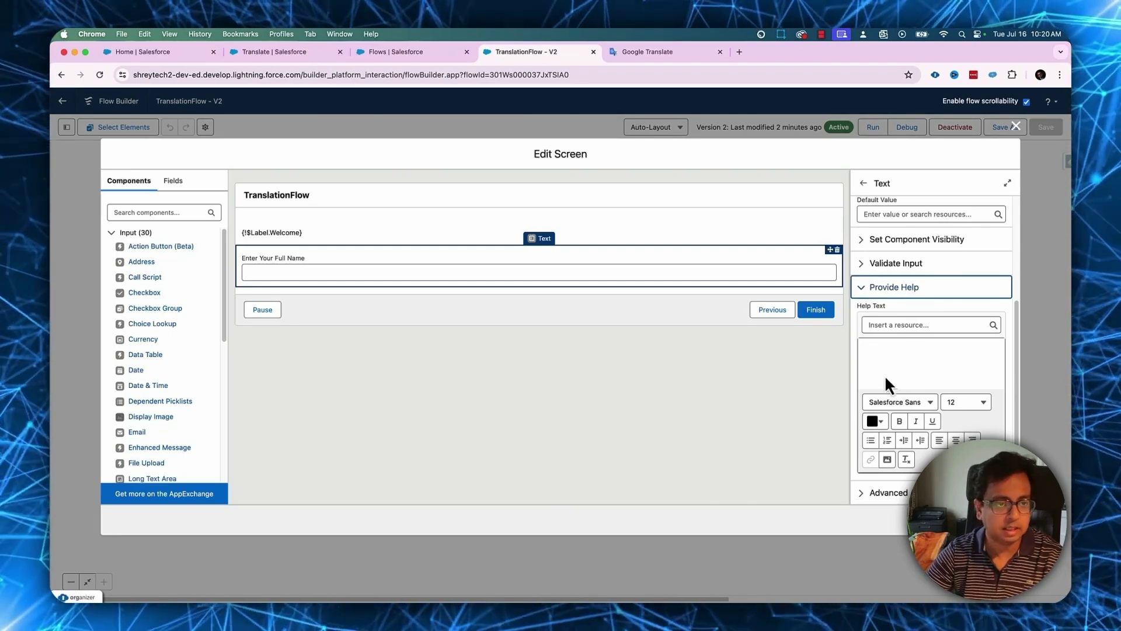
{"action": "left_click", "coordinate": [864, 289]}
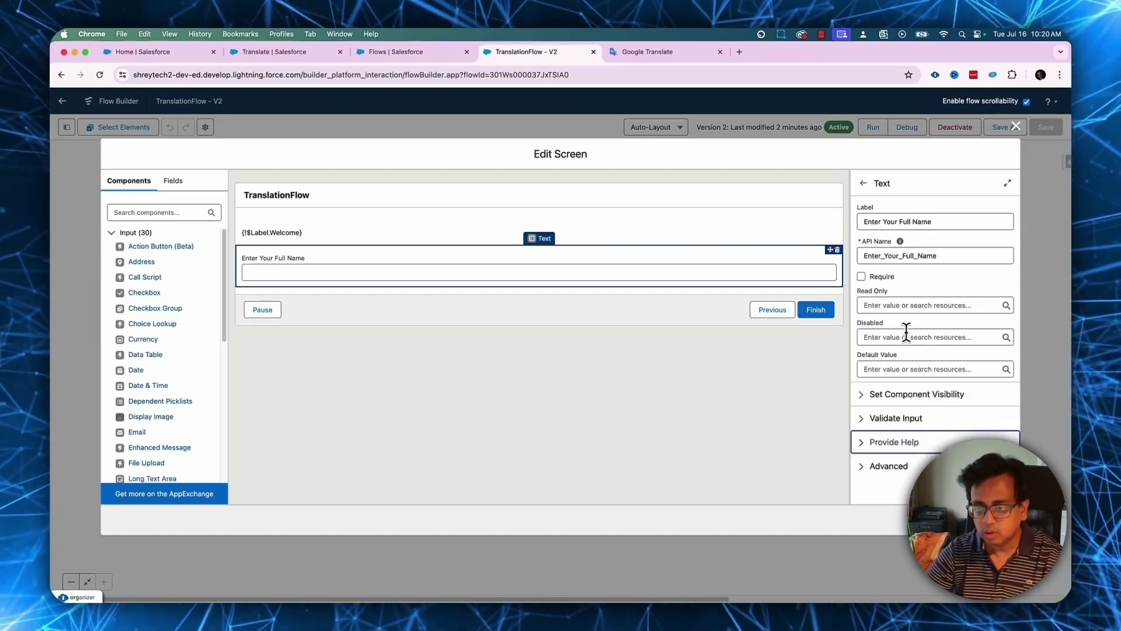
{"action": "left_click", "coordinate": [885, 419]}
{"action": "scroll", "coordinate": [916, 405], "scroll_direction": "down", "scroll_amount": 3}
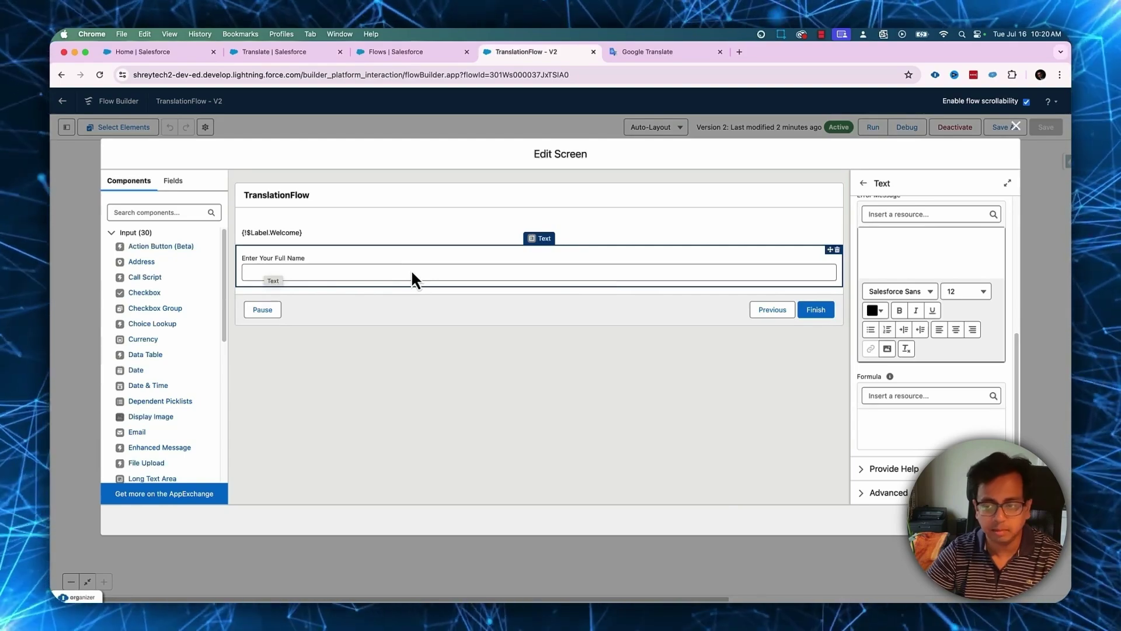
{"action": "scroll", "coordinate": [876, 292], "scroll_direction": "up", "scroll_amount": 5}
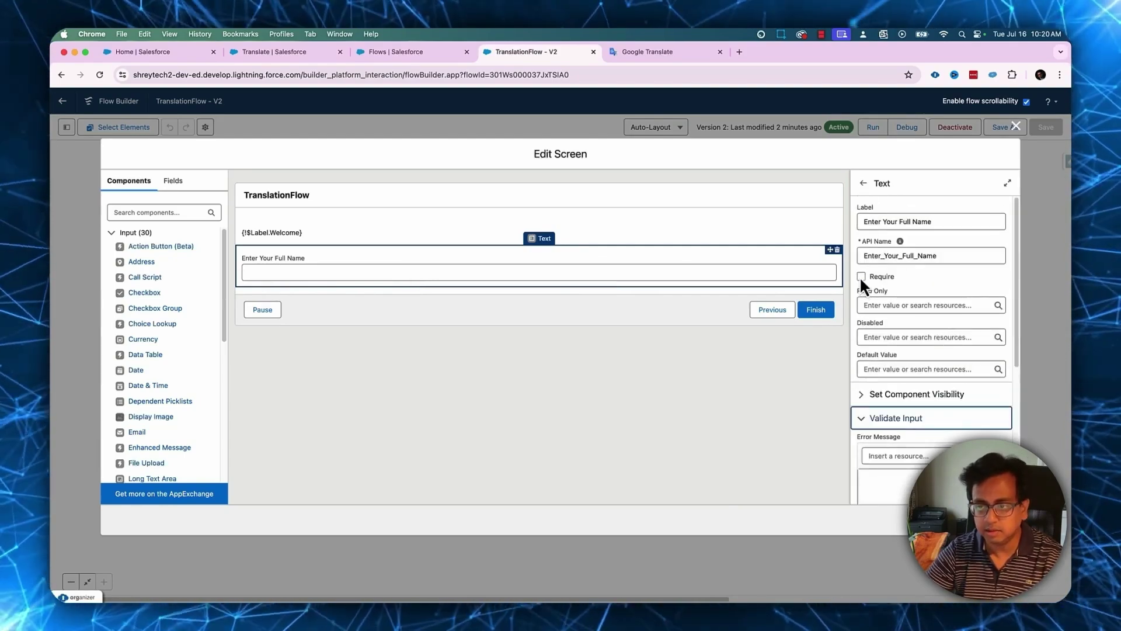
Step: Make the Enter Your Full Name field required and save the flow as a new, activated version
{"action": "left_click", "coordinate": [861, 276]}
{"action": "left_click", "coordinate": [1016, 126]}
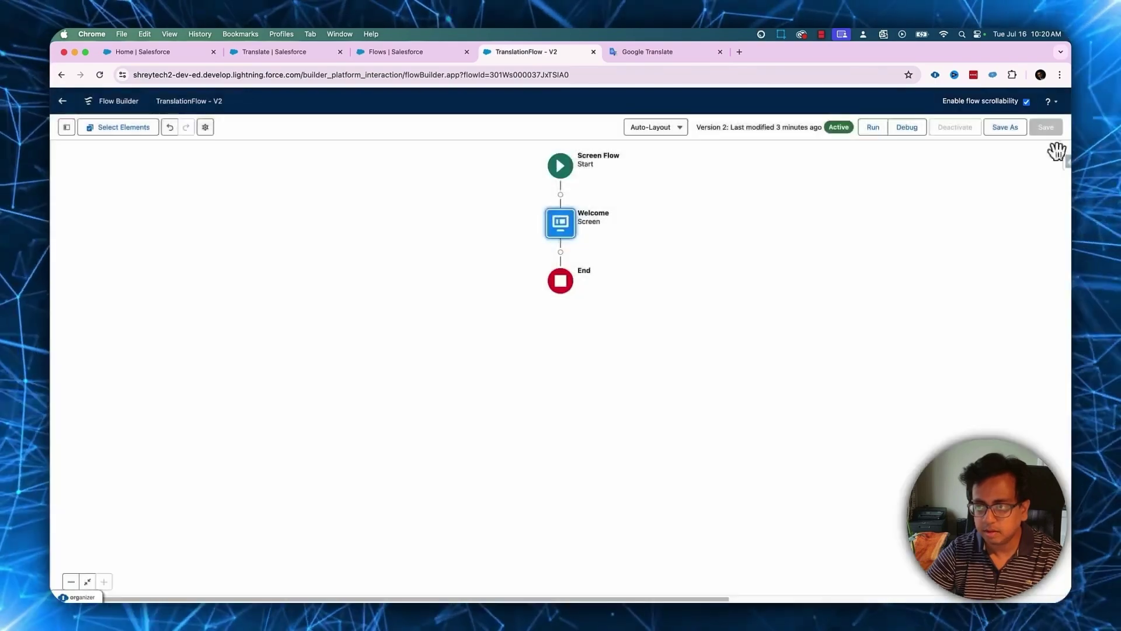
{"action": "left_click", "coordinate": [1001, 126]}
{"action": "left_click", "coordinate": [759, 422]}
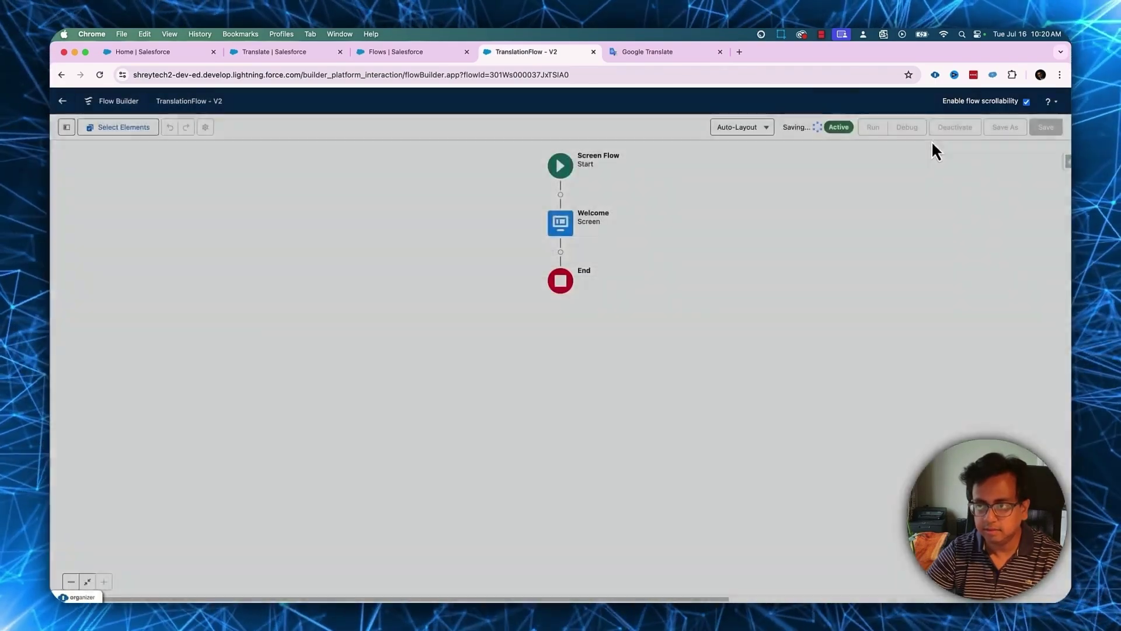
{"action": "left_click", "coordinate": [957, 128]}
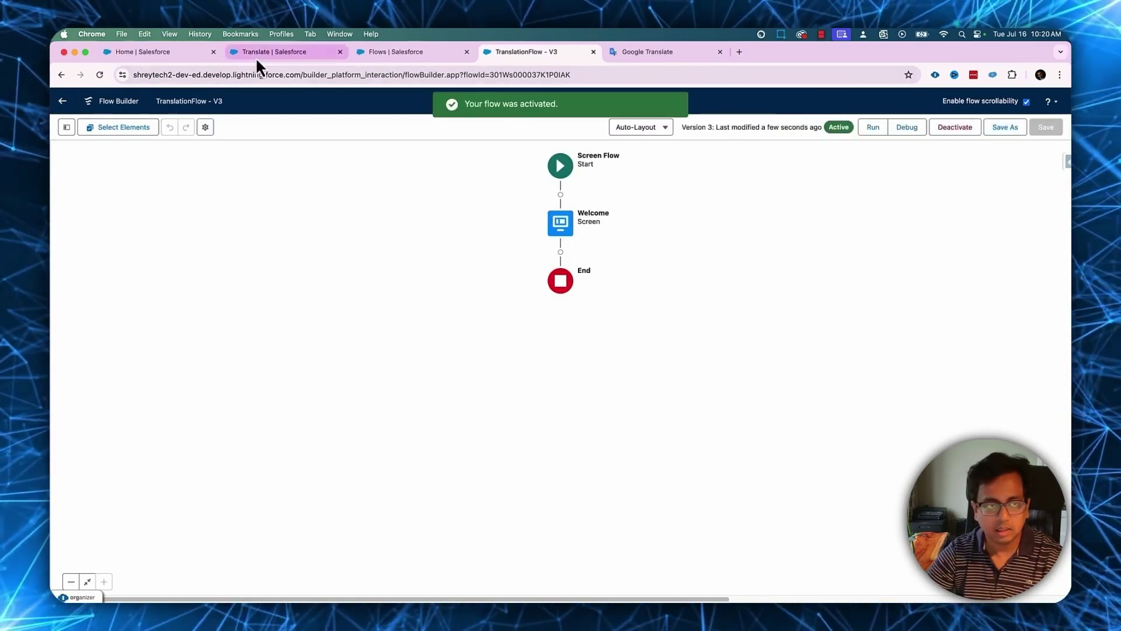
Step: Reload the English home page and submit the flow with the full name left empty to test the required-field check
{"action": "left_click", "coordinate": [176, 53]}
{"action": "left_click", "coordinate": [101, 75]}
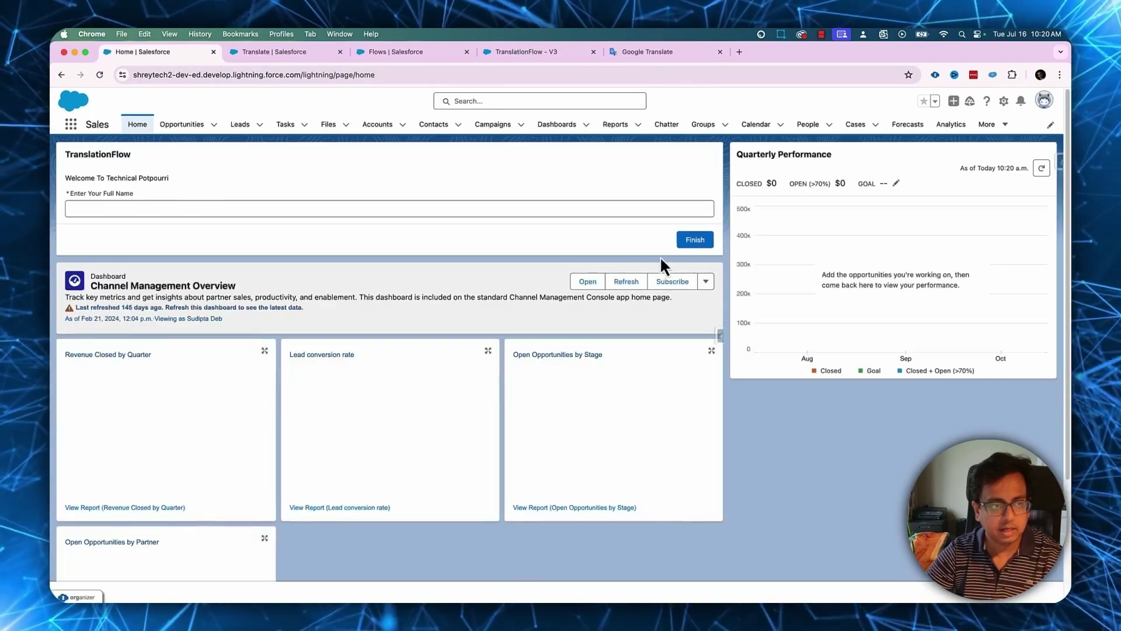
{"action": "left_click", "coordinate": [695, 239]}
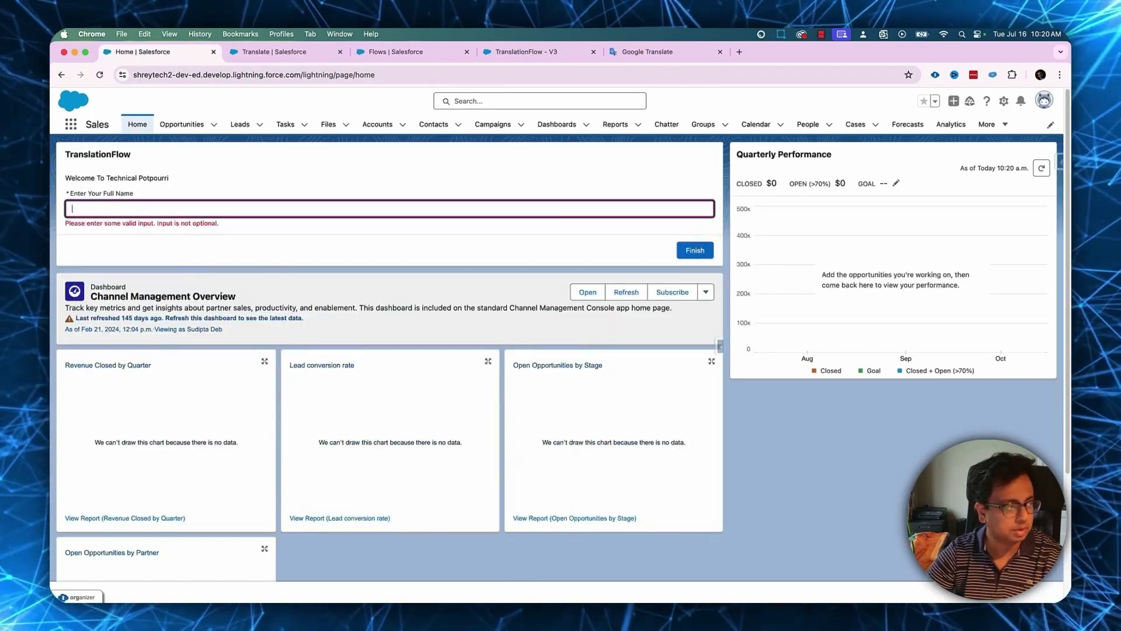
Step: Reload the French user's home page, submit the flow with the full name left empty and examine the error message's language
{"action": "key", "text": "super+grave"}
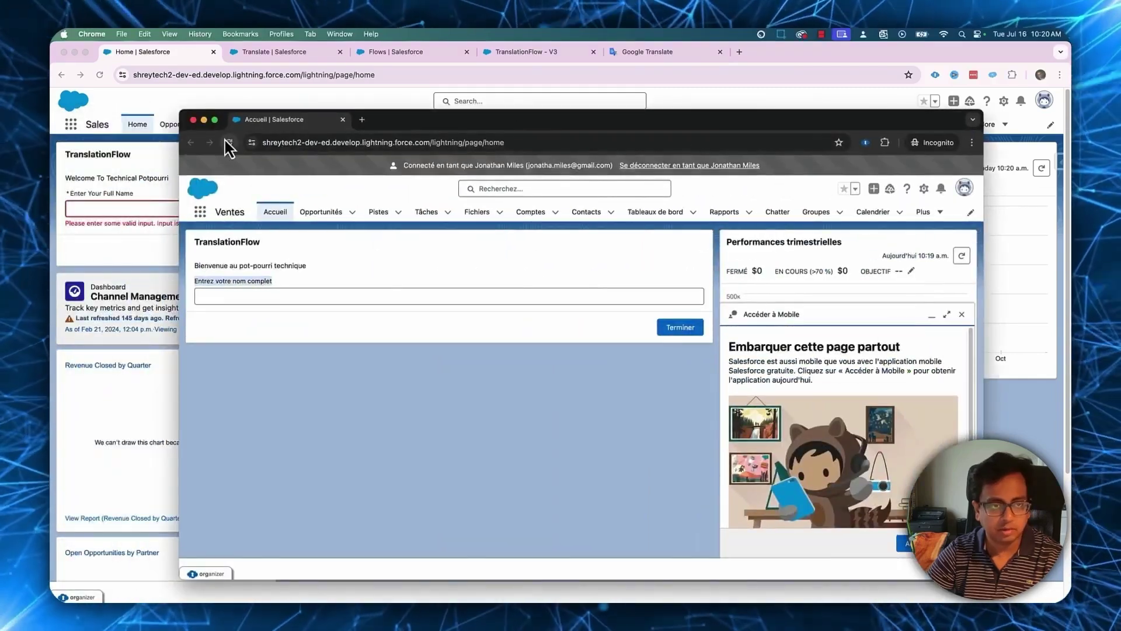
{"action": "left_click", "coordinate": [228, 142]}
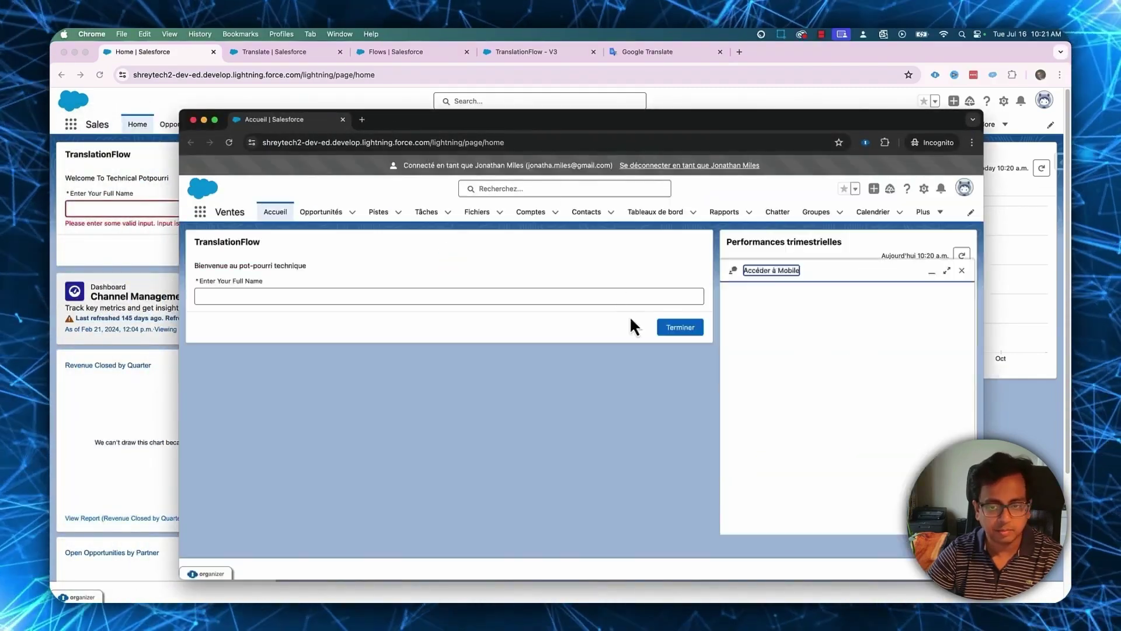
{"action": "left_click", "coordinate": [679, 327]}
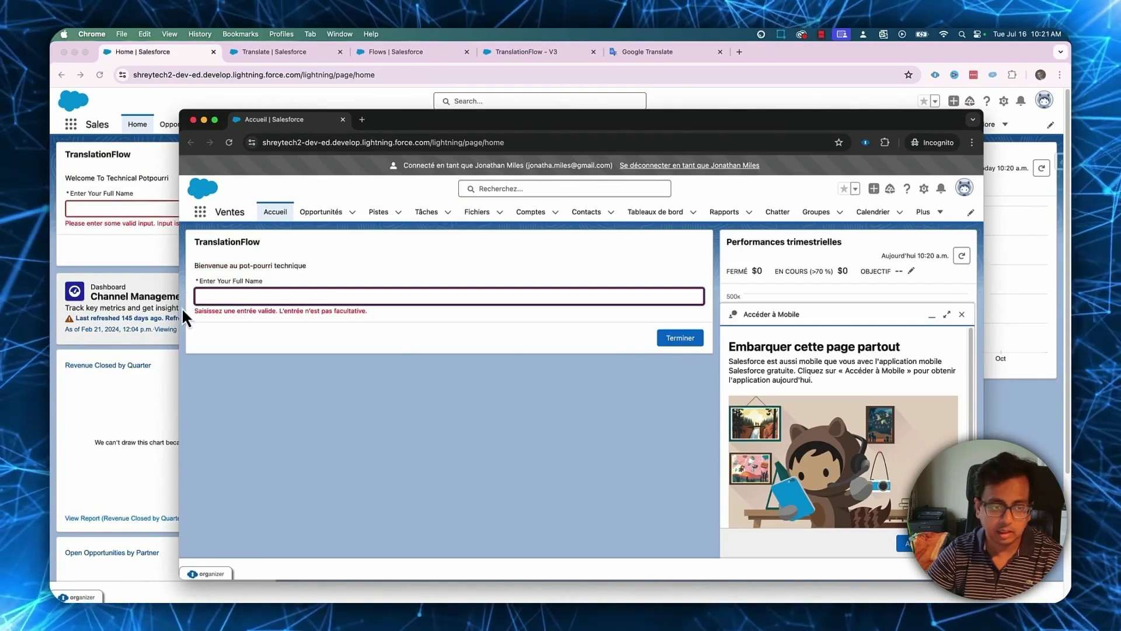
{"action": "left_click_drag", "start_coordinate": [194, 311], "coordinate": [388, 313]}
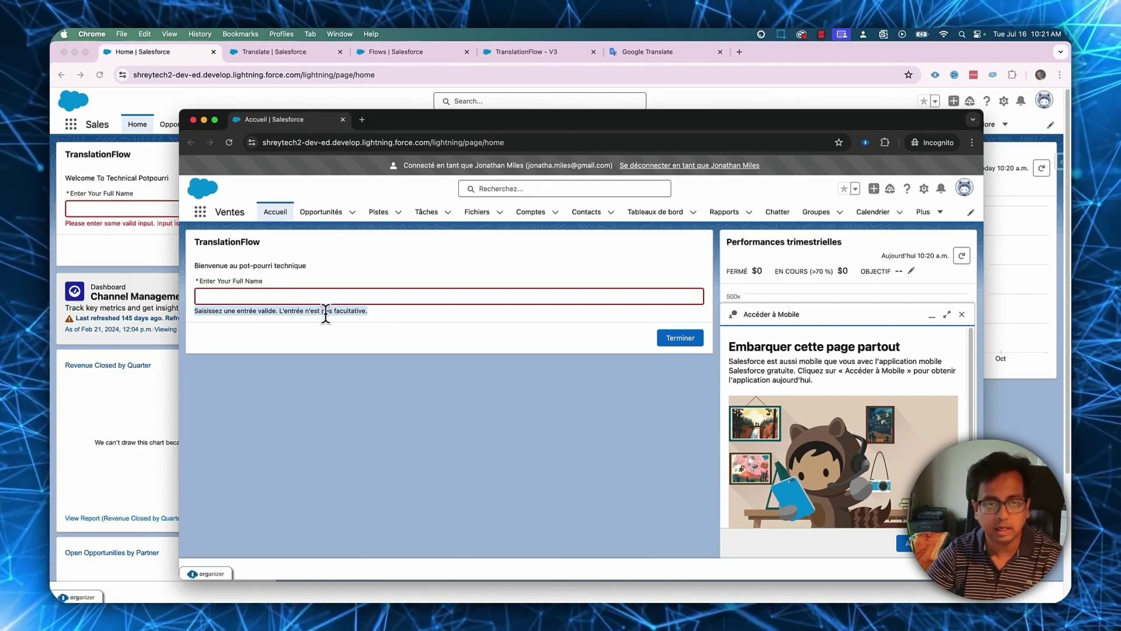
{"action": "key", "text": "super+w"}
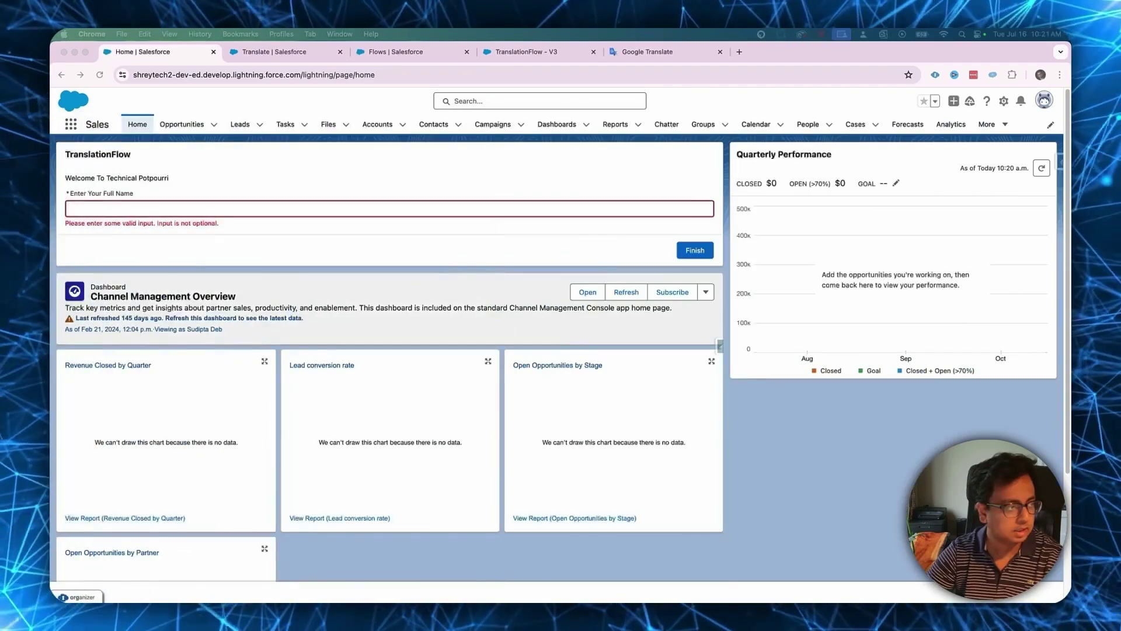
Step: Add the validation formula LEN({!Enter_Your_Full_Name}) > 1 to the full-name field on TranslationFlow's Welcome screen
{"action": "left_click", "coordinate": [432, 51]}
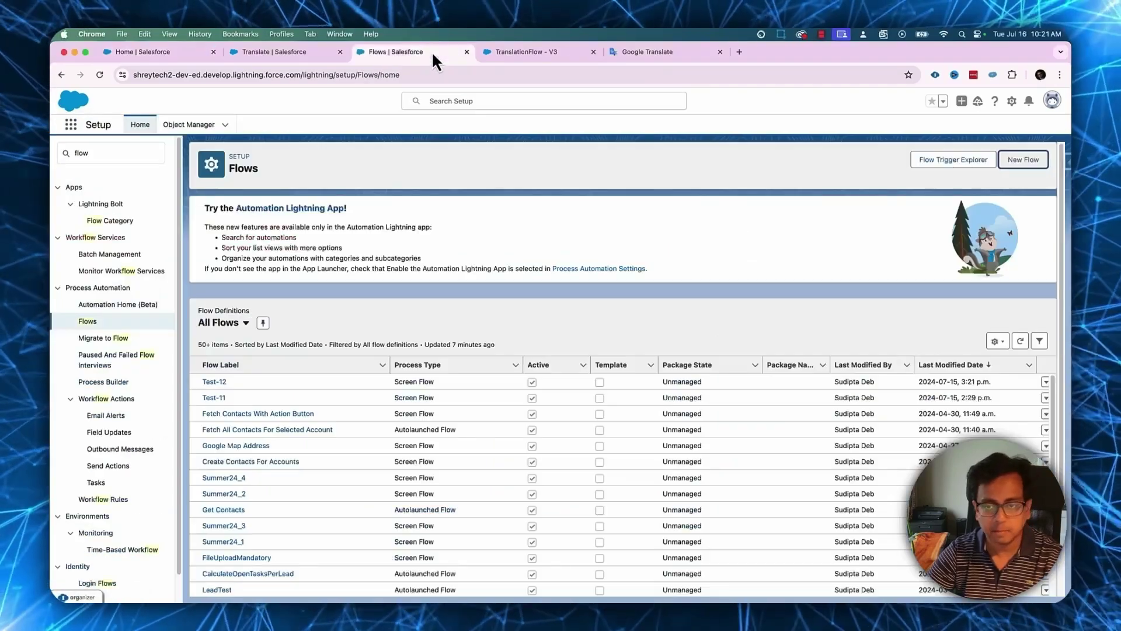
{"action": "left_click", "coordinate": [543, 53]}
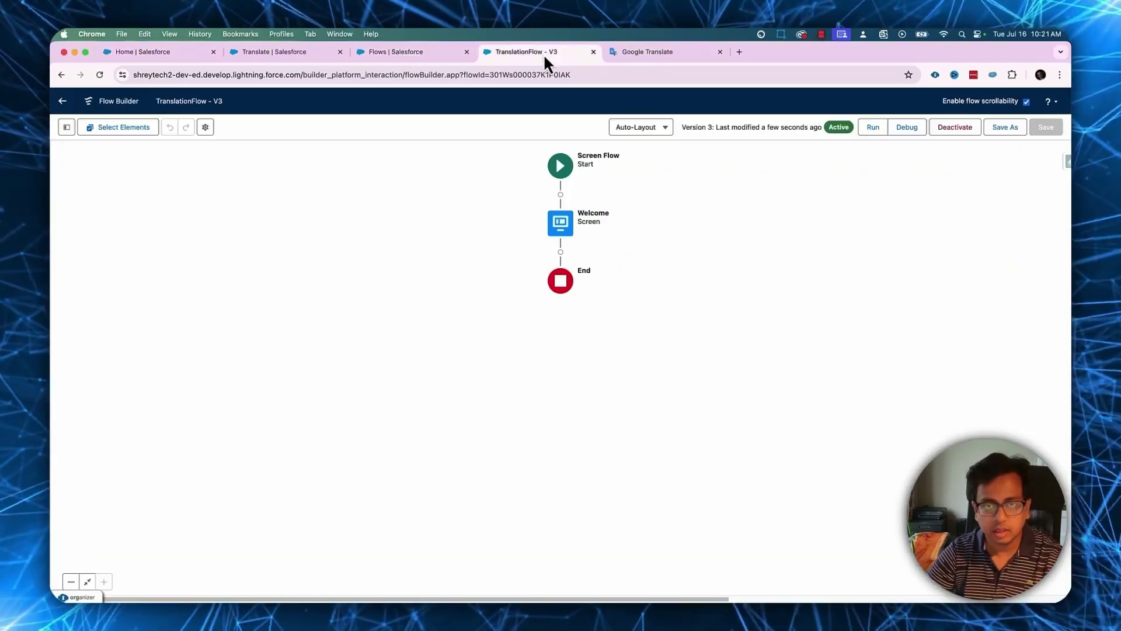
{"action": "double_click", "coordinate": [563, 225]}
{"action": "left_click", "coordinate": [315, 277]}
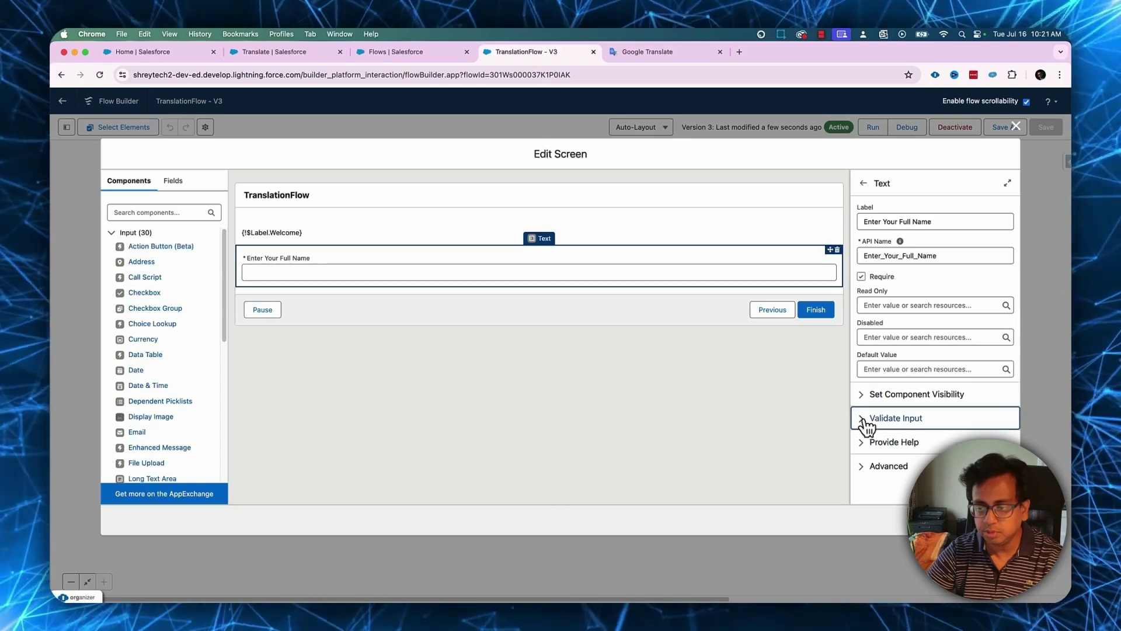
{"action": "left_click", "coordinate": [864, 419]}
{"action": "scroll", "coordinate": [899, 417], "scroll_direction": "down", "scroll_amount": 5}
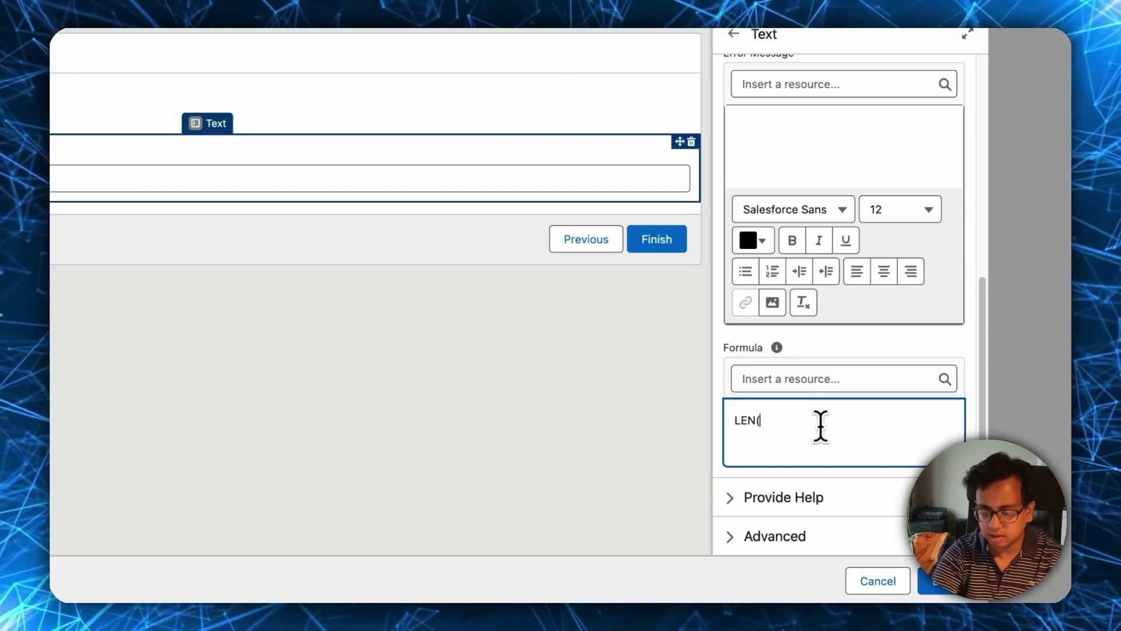
{"action": "left_click", "coordinate": [880, 380]}
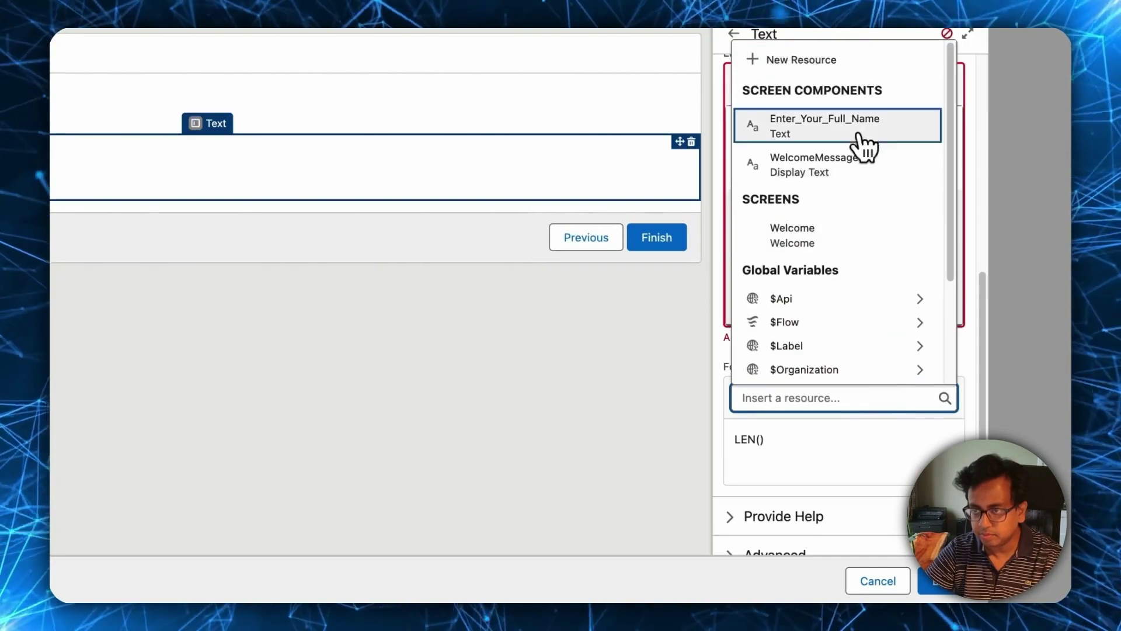
{"action": "left_click", "coordinate": [856, 123]}
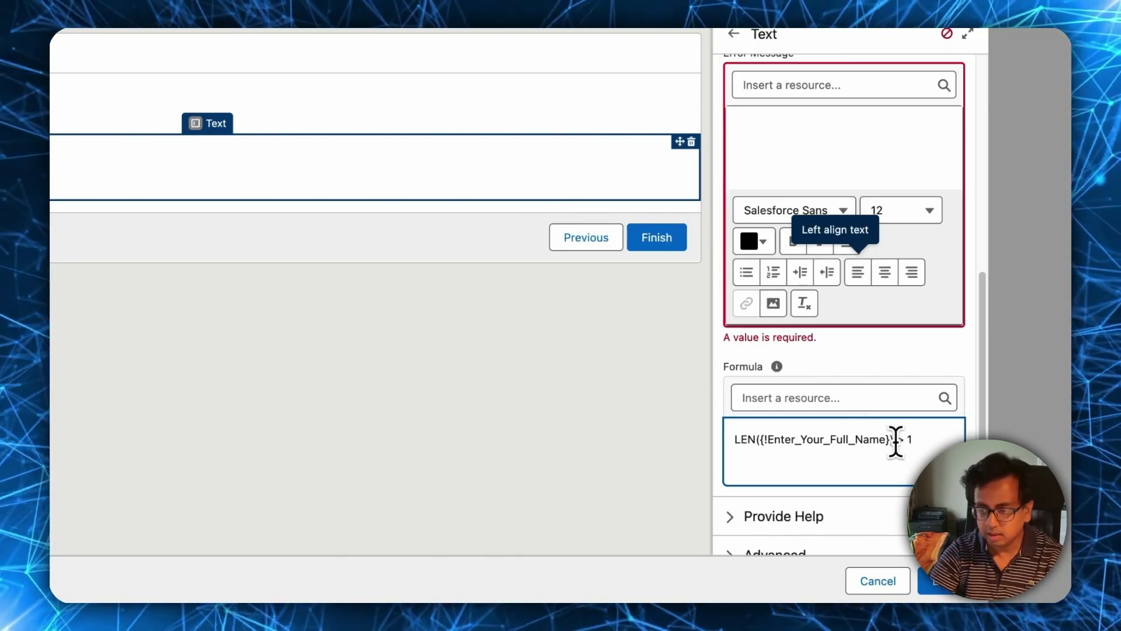
Step: Set the full-name field's validation error message to "You can not continue without providing your full name"
{"action": "left_click", "coordinate": [824, 132]}
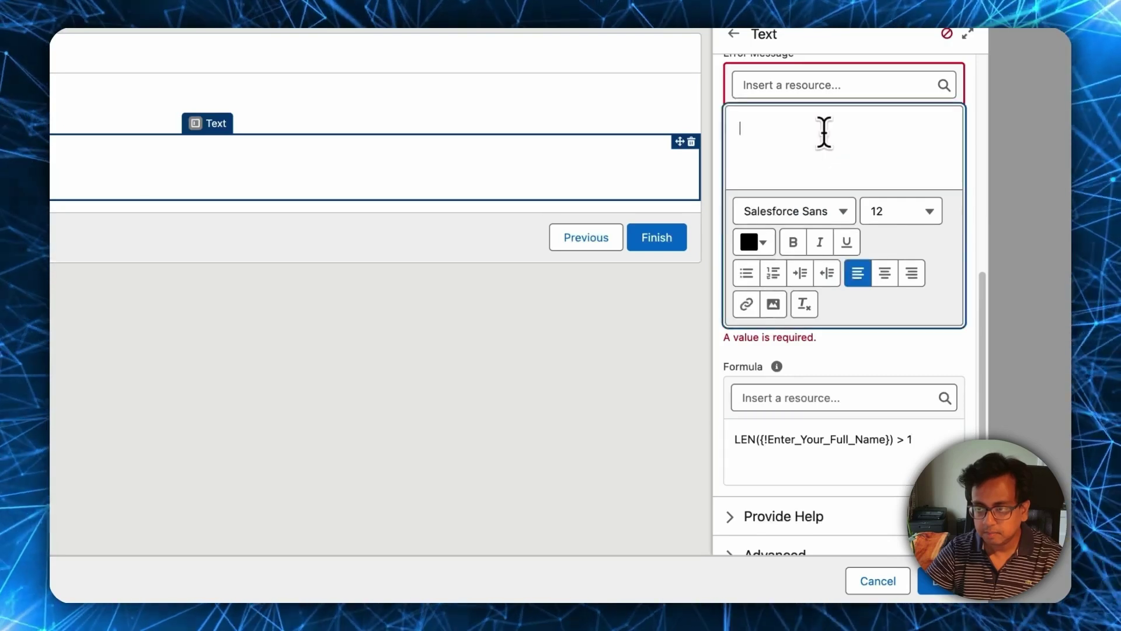
{"action": "left_click_drag", "start_coordinate": [923, 449], "coordinate": [799, 439]}
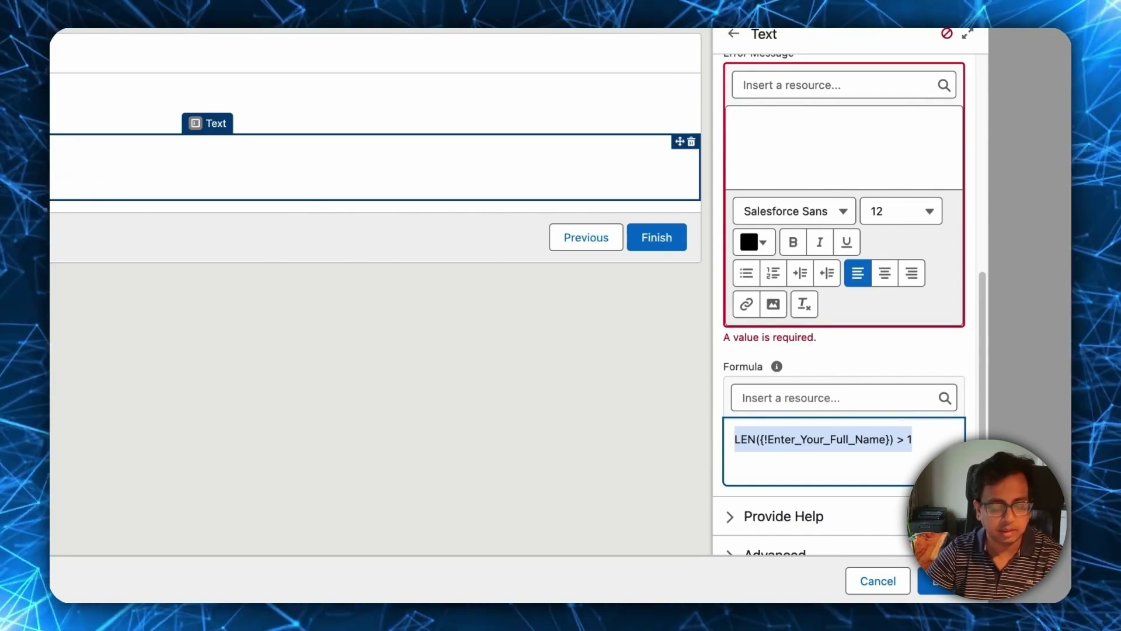
{"action": "left_click", "coordinate": [808, 133]}
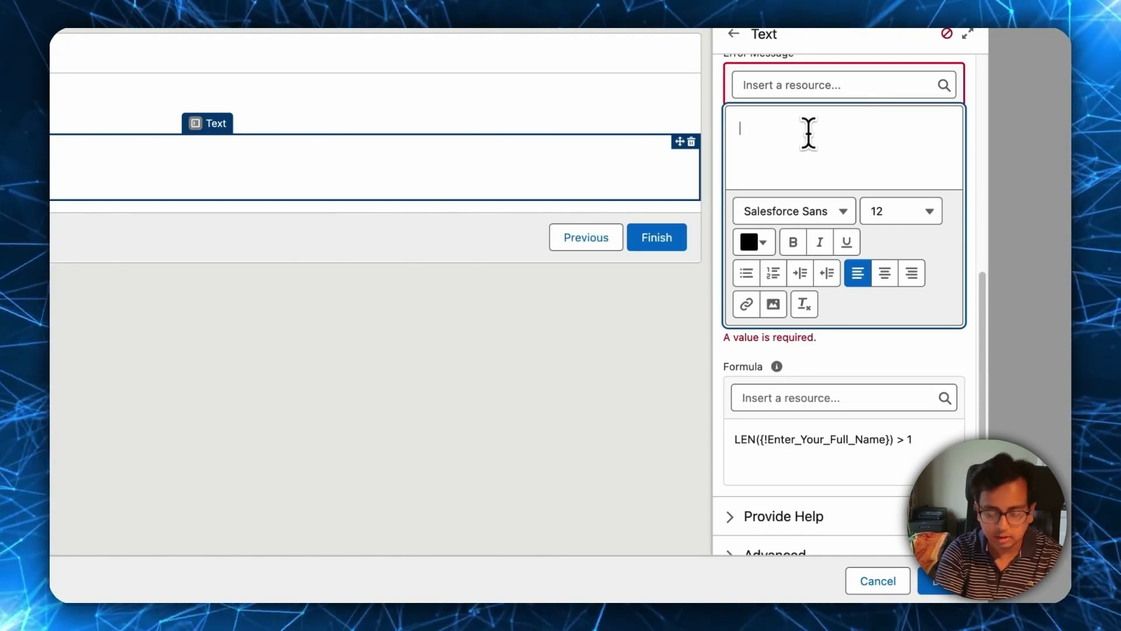
{"action": "type", "text": "You can not continue without providing your full name"}
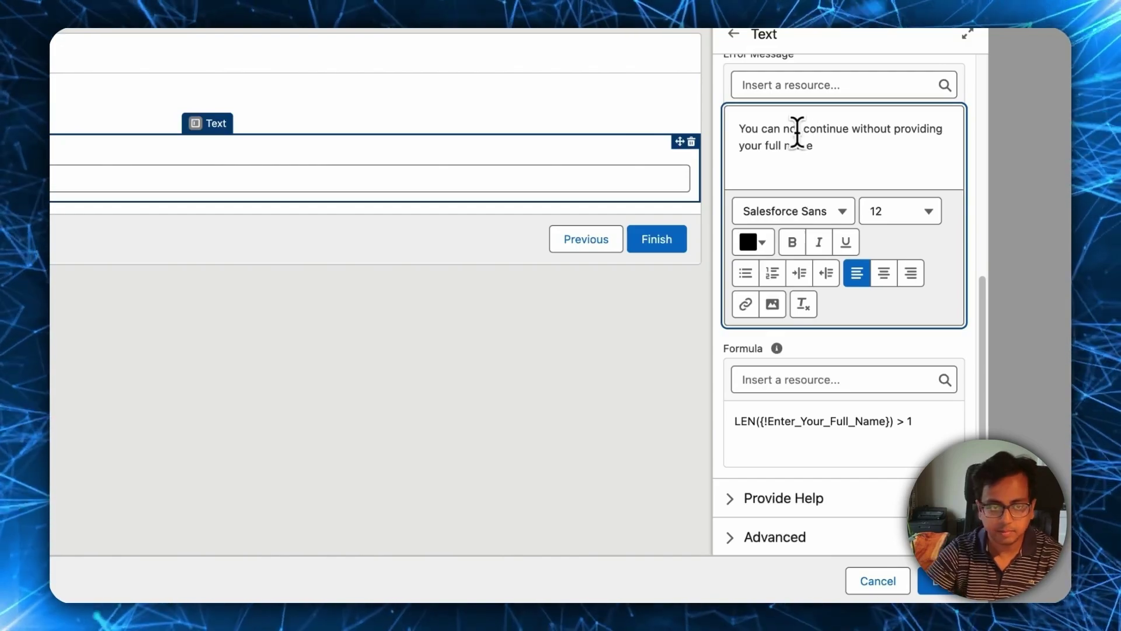
Step: Review the full-name field's validation error message and formula, and close the Welcome screen editor
{"action": "left_click", "coordinate": [650, 380]}
{"action": "left_click", "coordinate": [201, 153]}
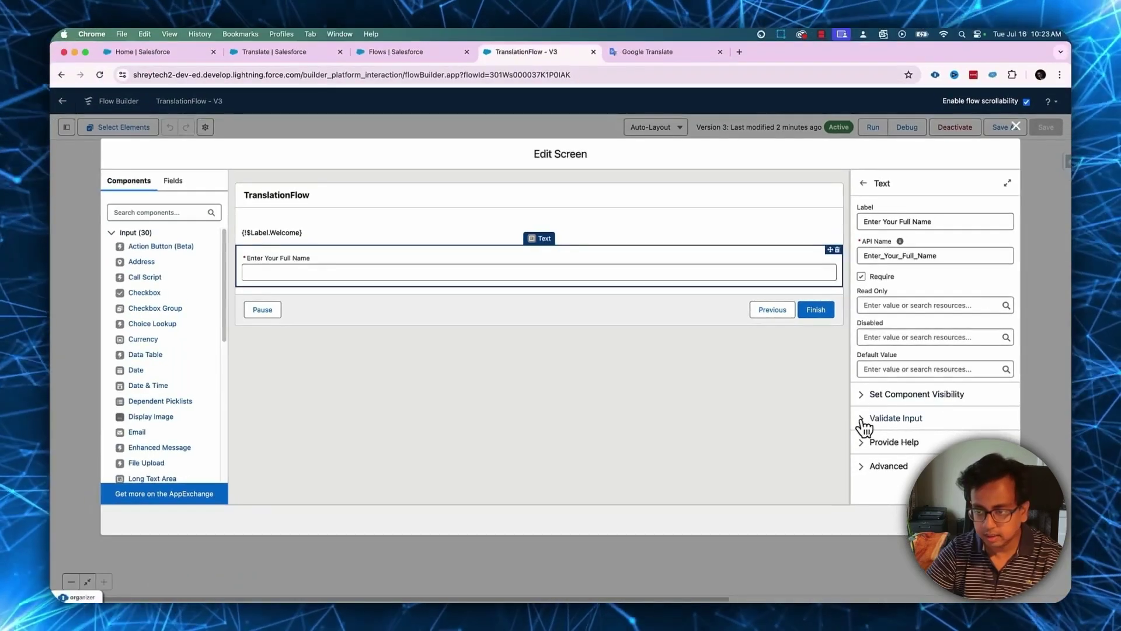
{"action": "left_click", "coordinate": [863, 418]}
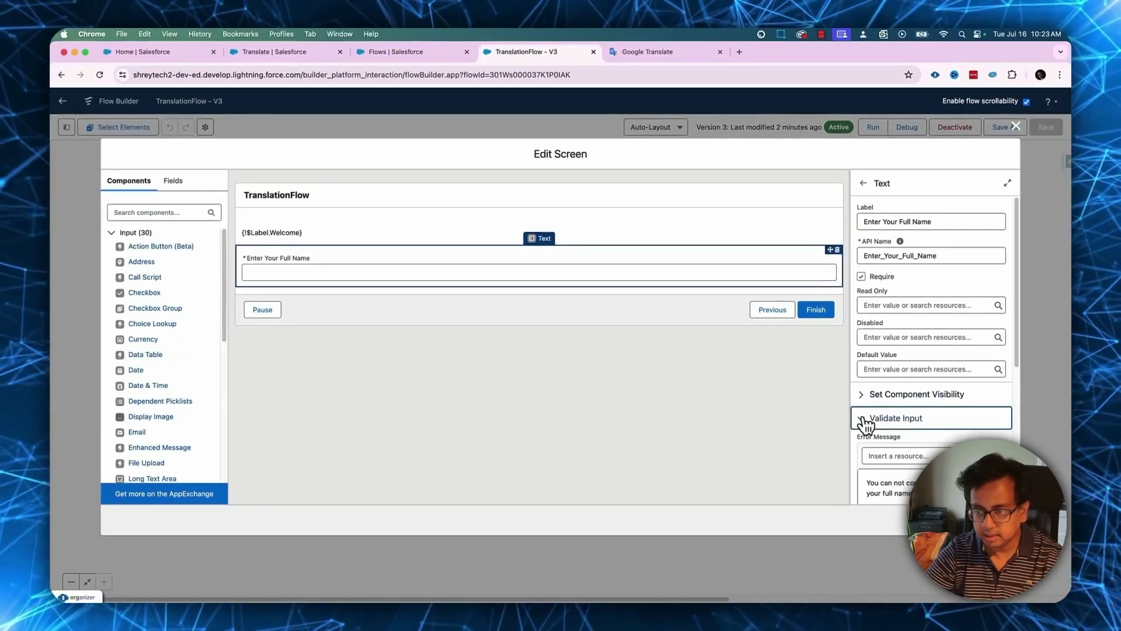
{"action": "scroll", "coordinate": [896, 399], "scroll_direction": "down", "scroll_amount": 5}
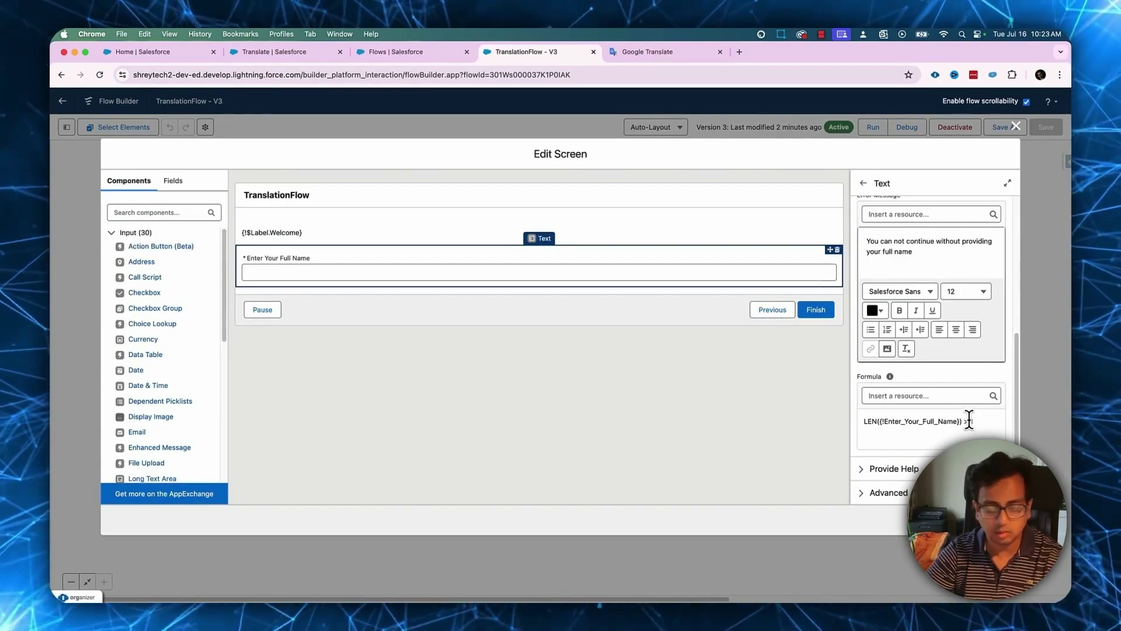
{"action": "scroll", "coordinate": [968, 409], "scroll_direction": "up", "scroll_amount": 2}
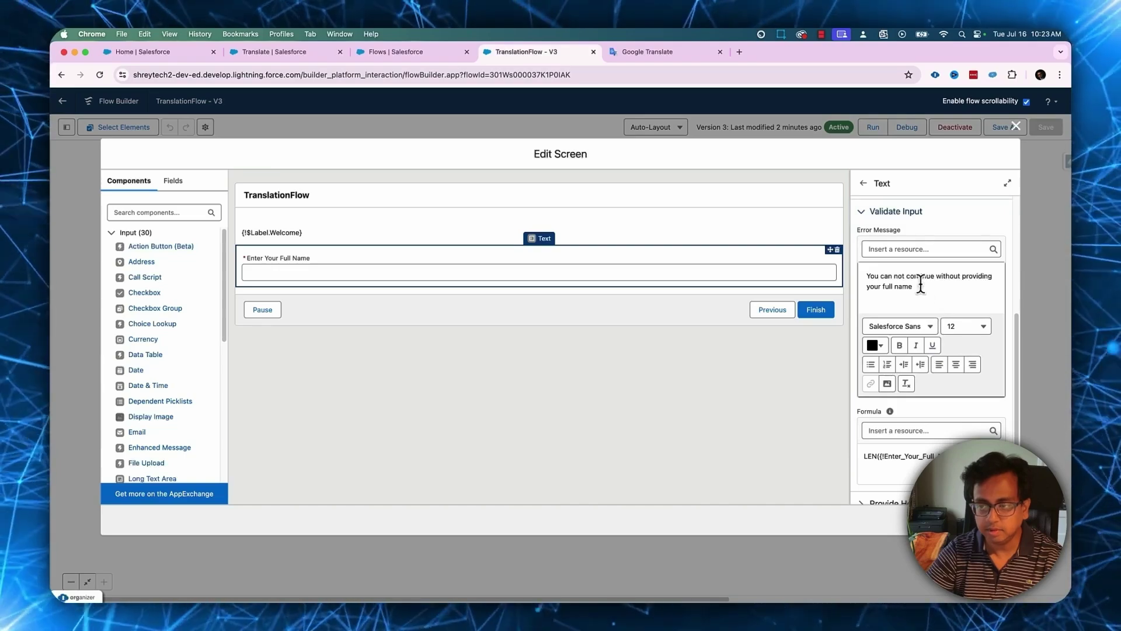
{"action": "left_click", "coordinate": [933, 289]}
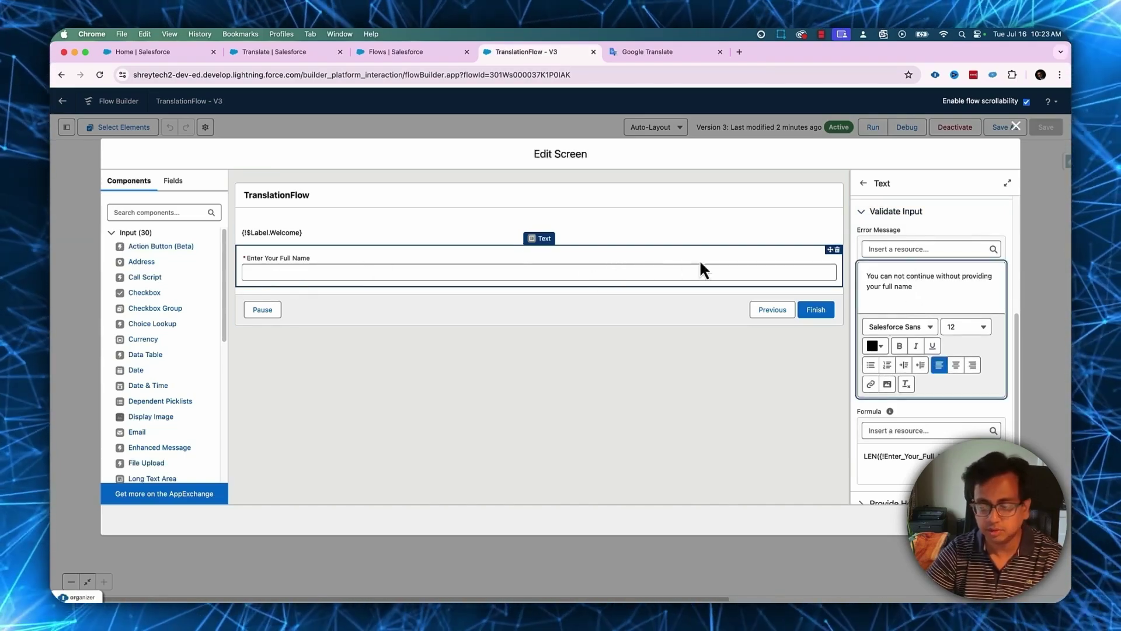
{"action": "left_click", "coordinate": [1016, 126]}
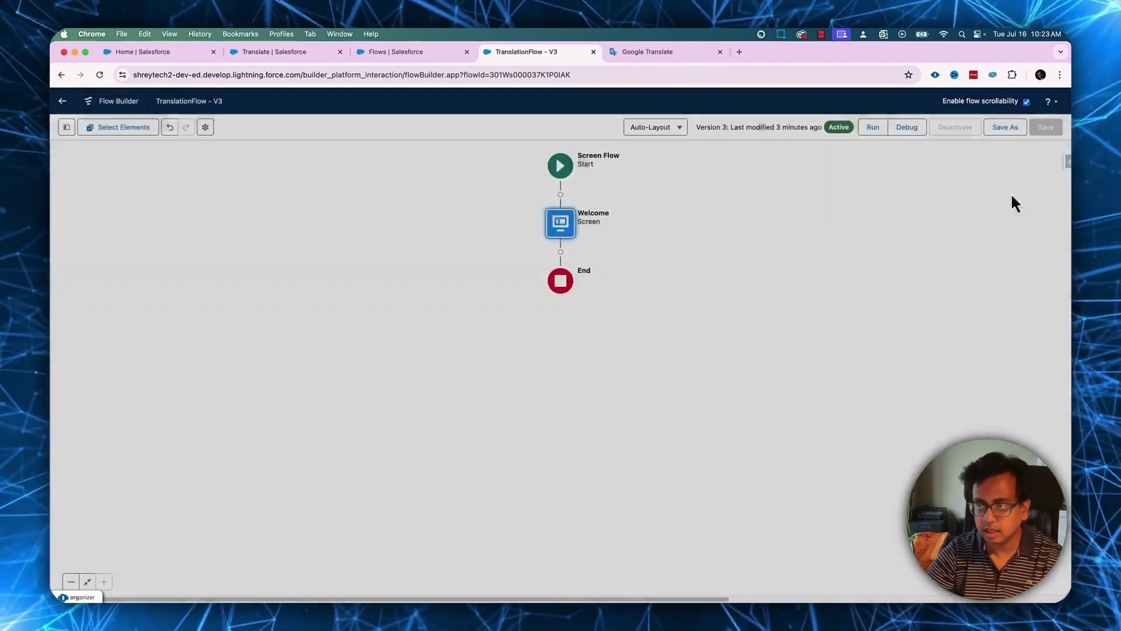
Step: Save TranslationFlow as a new version and activate it
{"action": "left_click", "coordinate": [1004, 127]}
{"action": "left_click", "coordinate": [757, 424]}
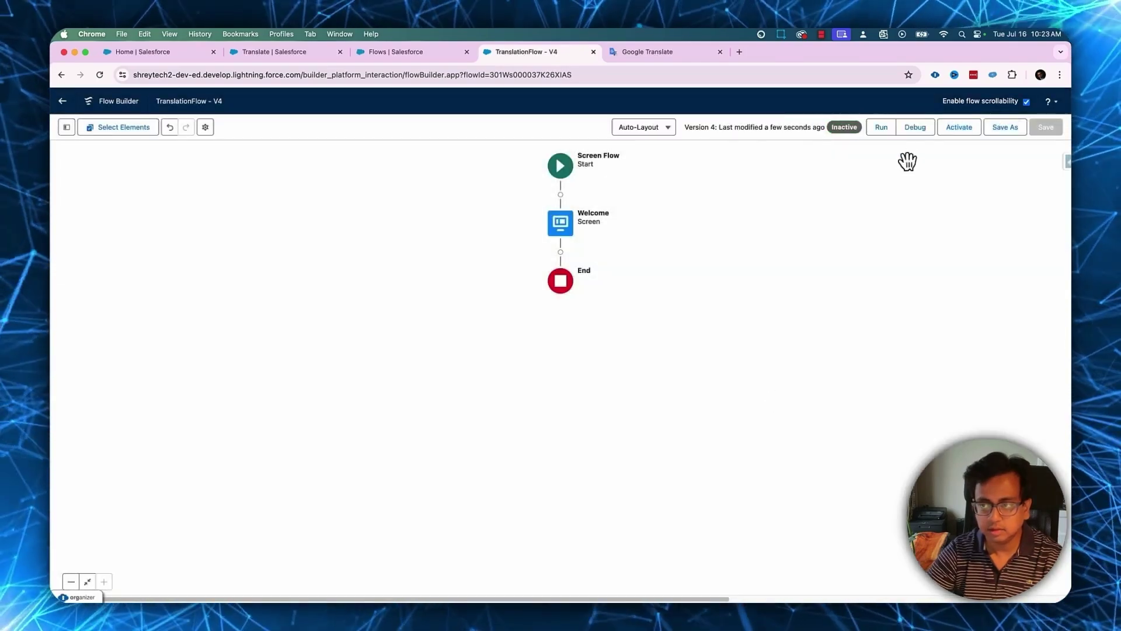
{"action": "left_click", "coordinate": [961, 128]}
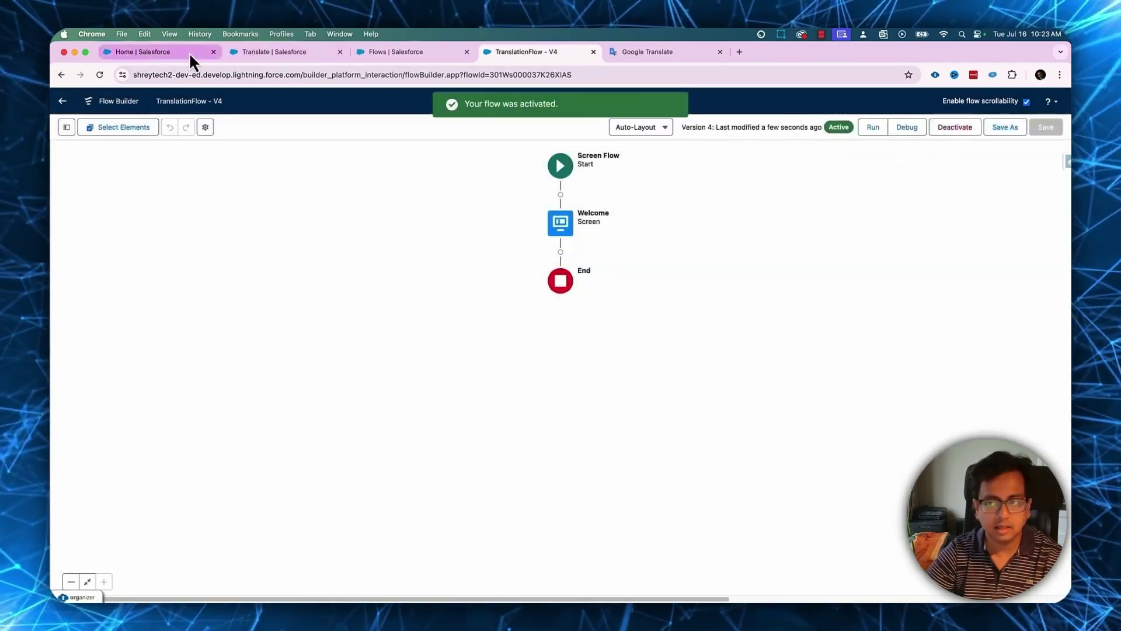
Step: Reload the English home page and submit the flow with "a" as the full name to test the validation message
{"action": "left_click", "coordinate": [190, 52]}
{"action": "left_click", "coordinate": [99, 75]}
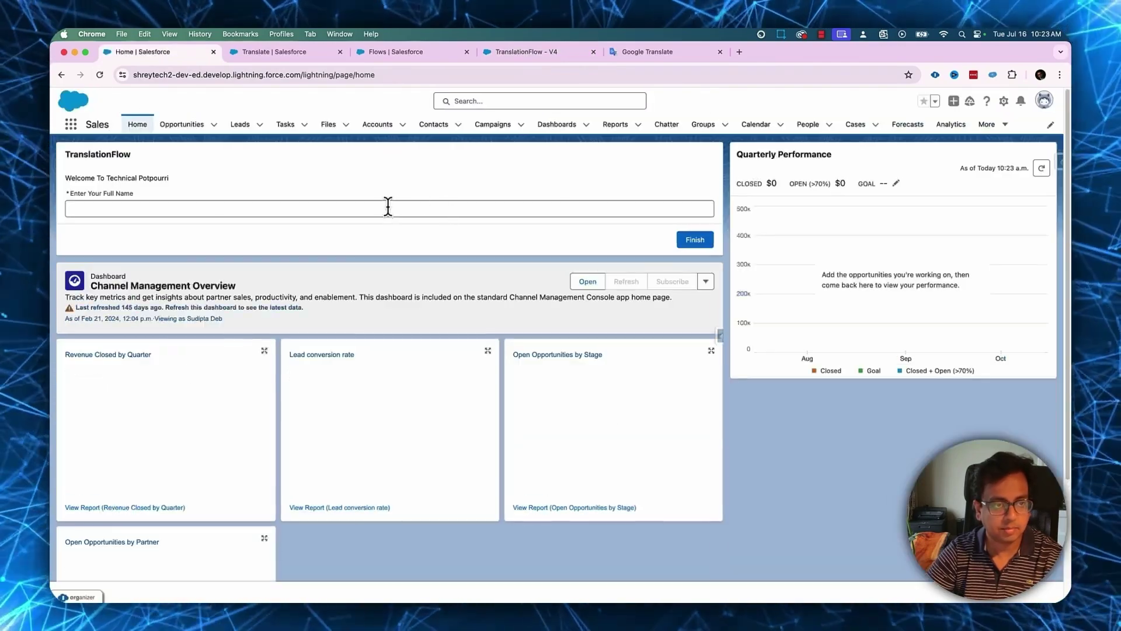
{"action": "left_click", "coordinate": [388, 206]}
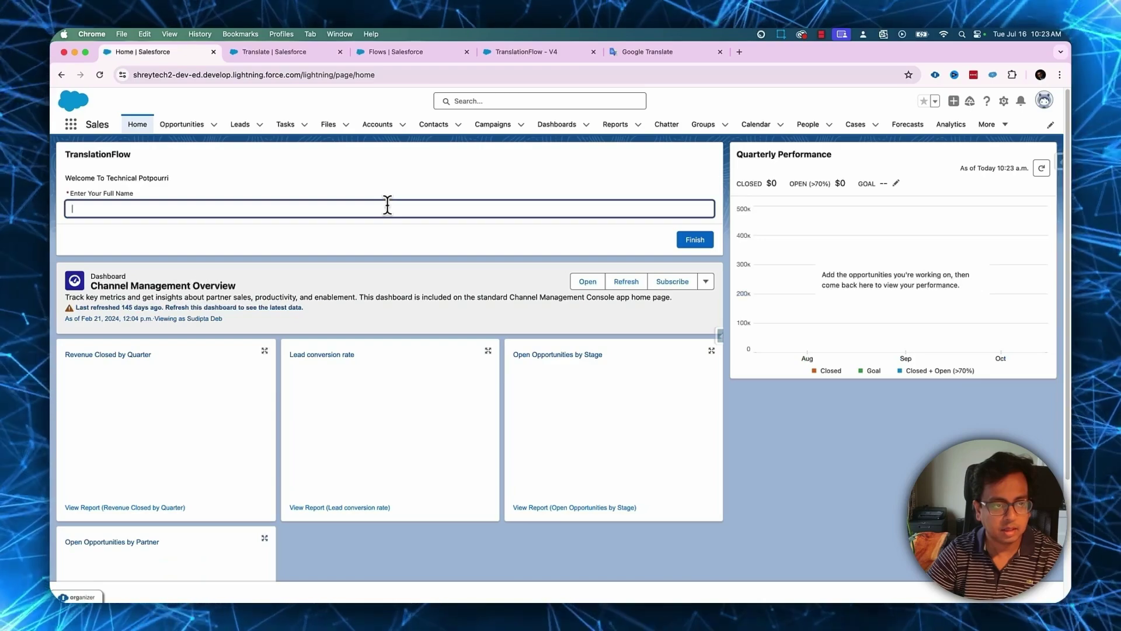
{"action": "type", "text": "a"}
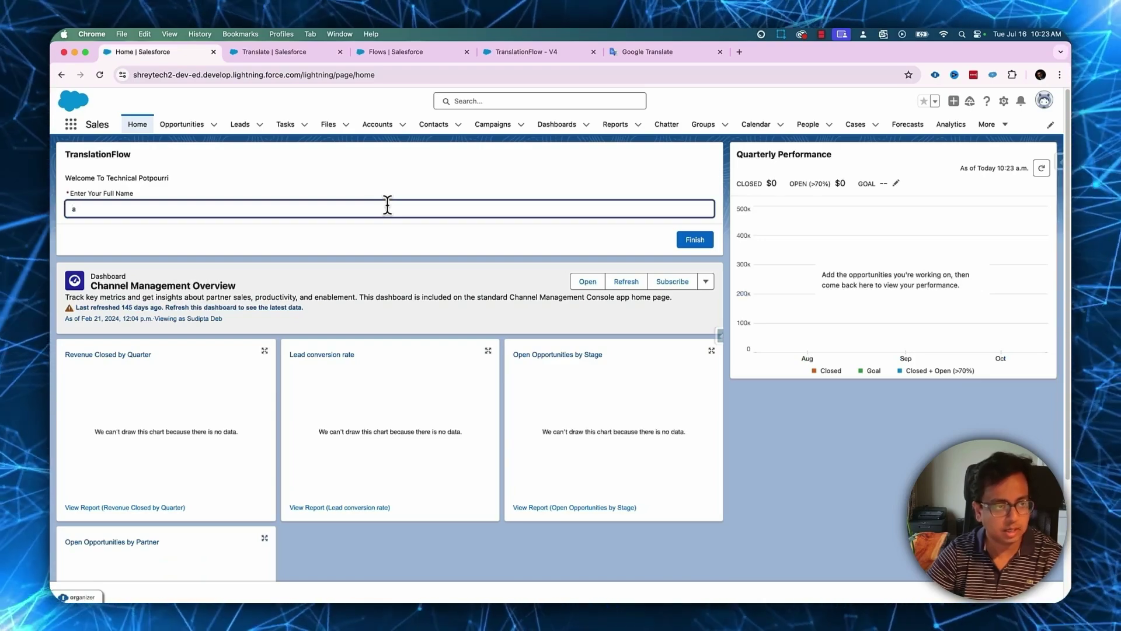
{"action": "left_click", "coordinate": [709, 240]}
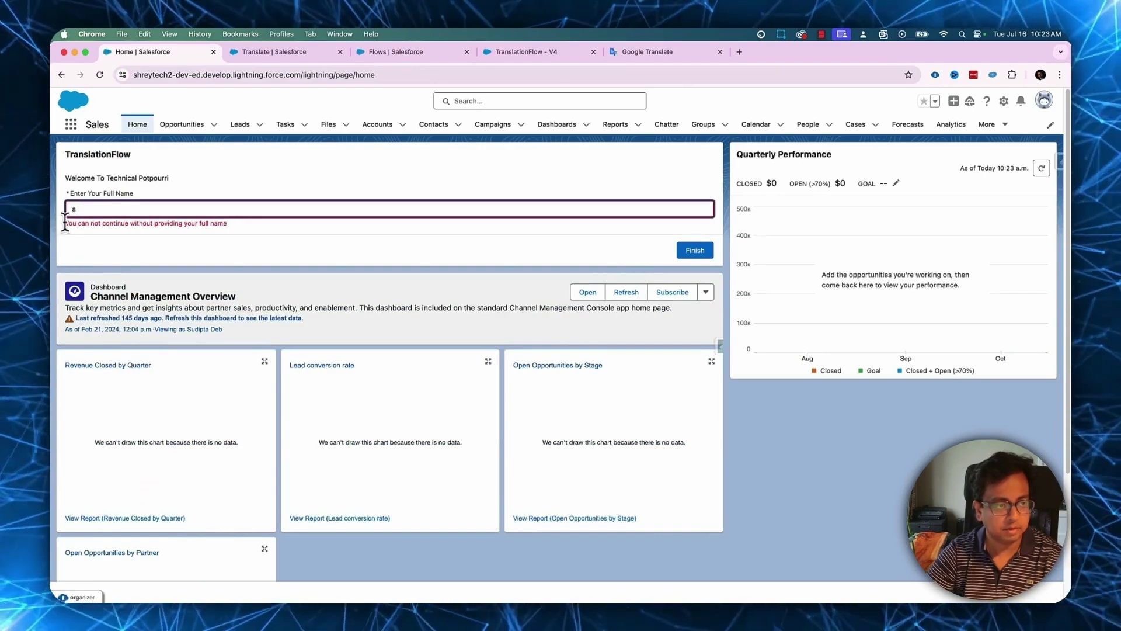
{"action": "left_click_drag", "start_coordinate": [63, 222], "coordinate": [243, 222]}
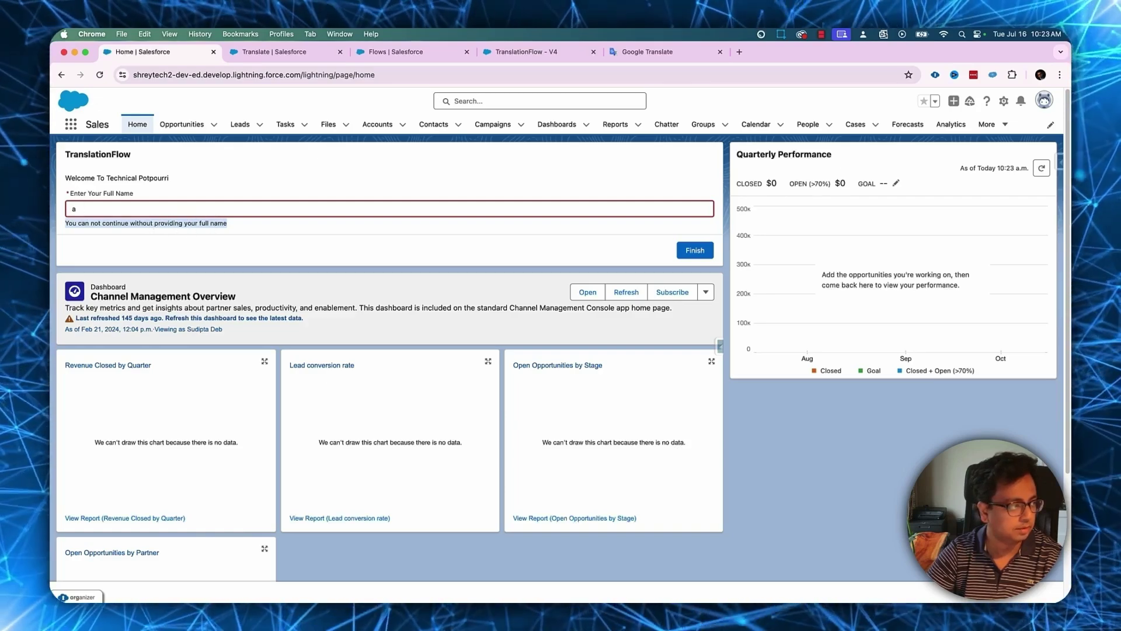
Step: Reload the French user's home page, submit the flow with "s" as the full name and examine the validation message's language
{"action": "key", "text": "super+Tab"}
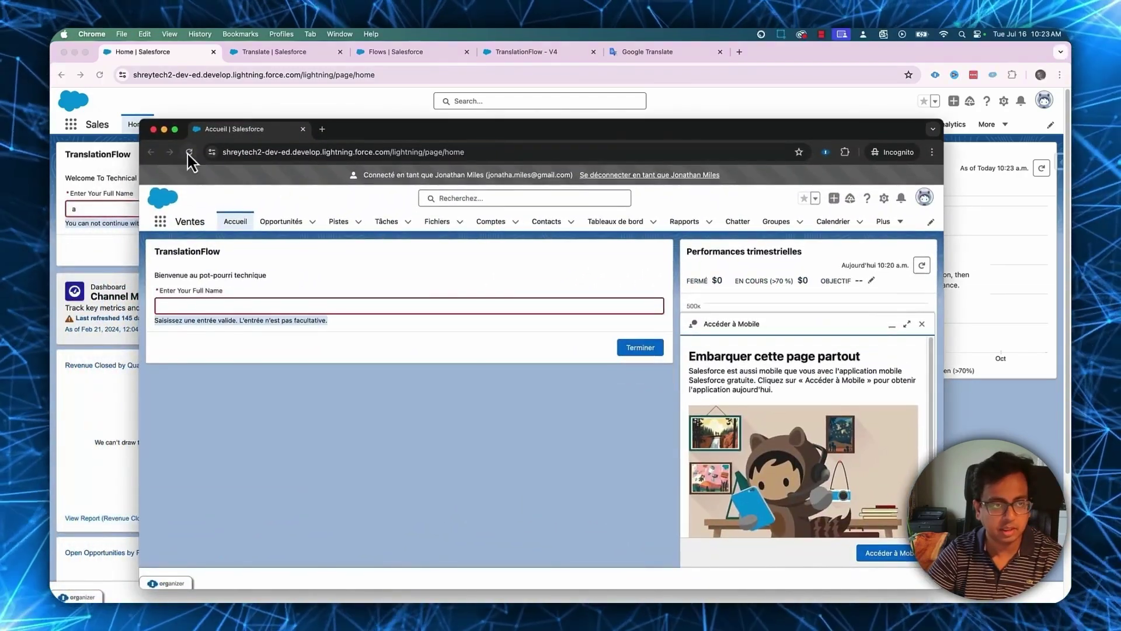
{"action": "left_click", "coordinate": [188, 153]}
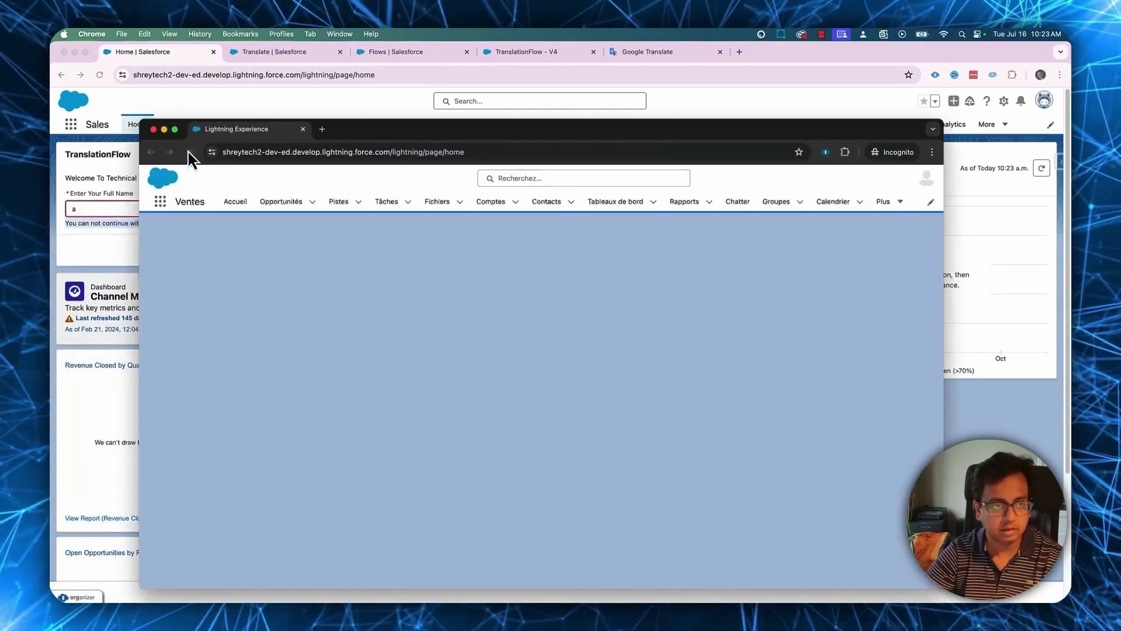
{"action": "left_click", "coordinate": [280, 304]}
{"action": "type", "text": "s"}
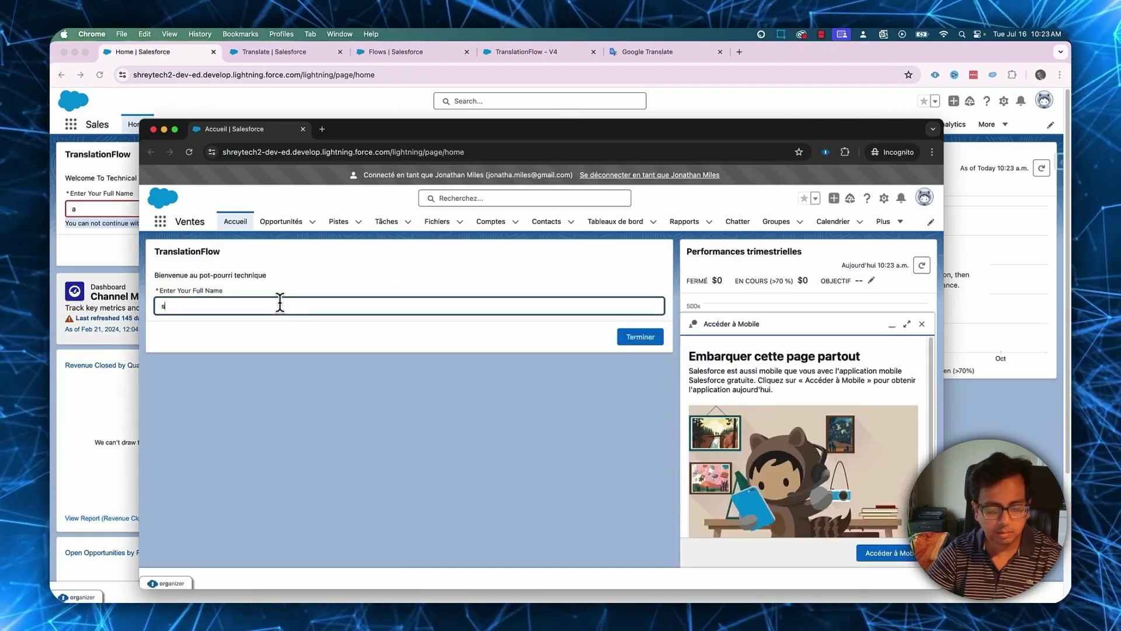
{"action": "left_click", "coordinate": [642, 346]}
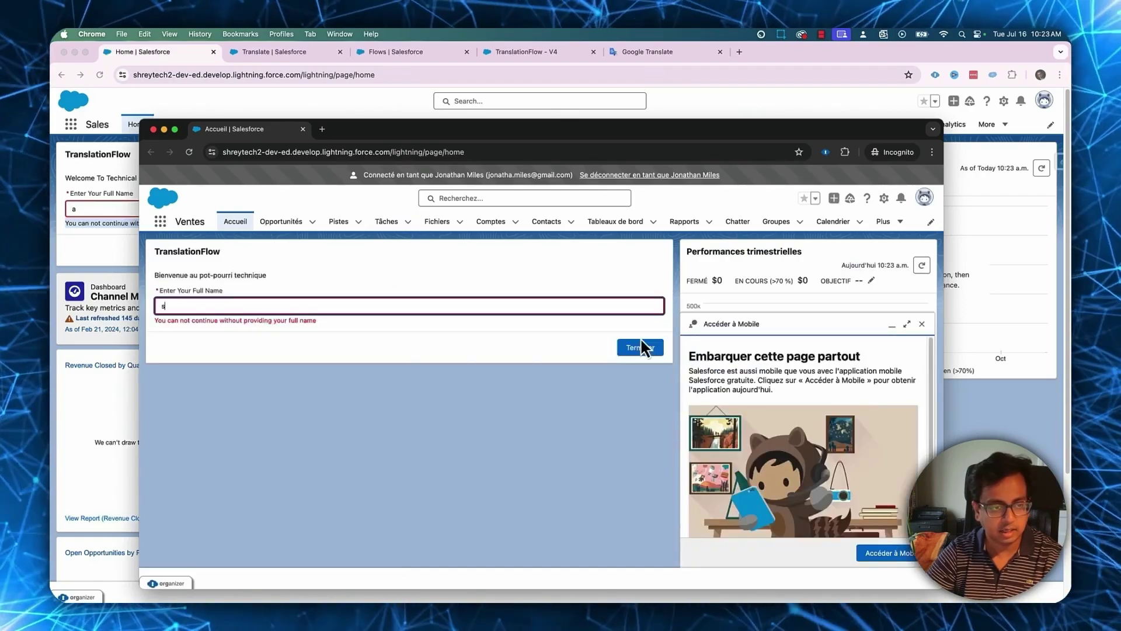
{"action": "left_click_drag", "start_coordinate": [154, 318], "coordinate": [354, 321]}
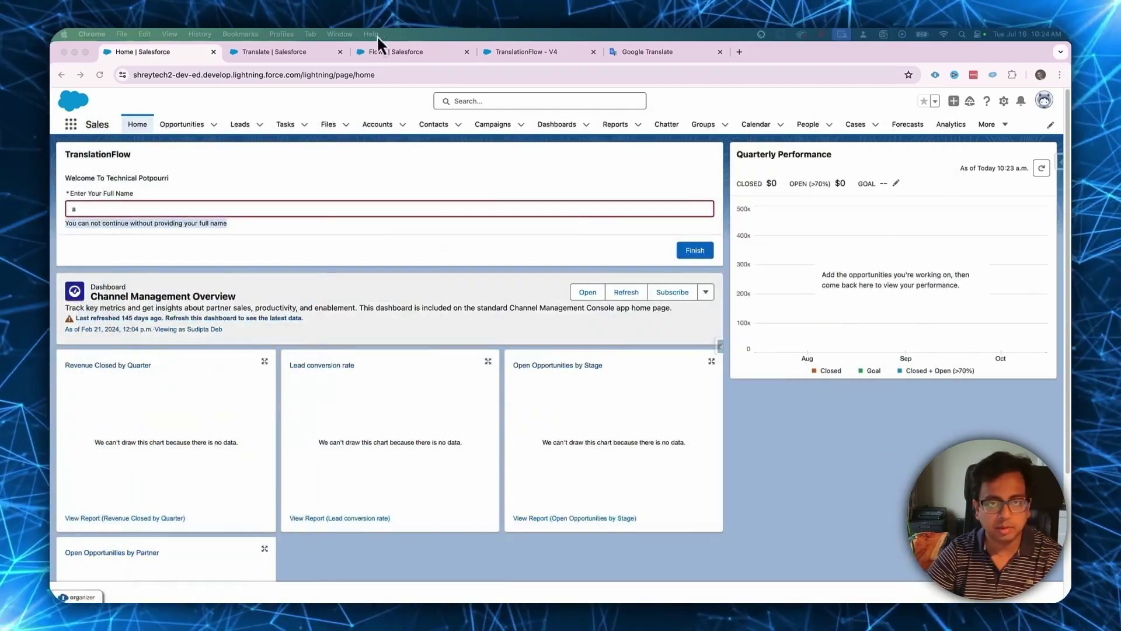
Step: Examine the full-name field's input validation settings on the Welcome screen of TranslationFlow version 4
{"action": "left_click", "coordinate": [402, 51]}
{"action": "left_click", "coordinate": [563, 53]}
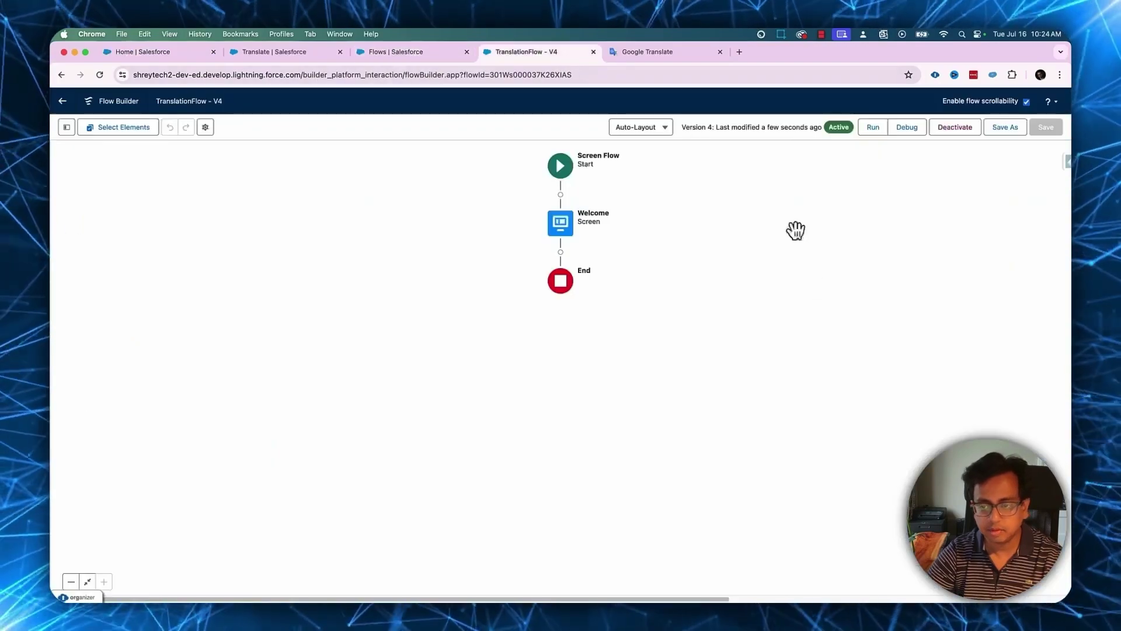
{"action": "left_click", "coordinate": [581, 238]}
{"action": "left_click", "coordinate": [561, 327]}
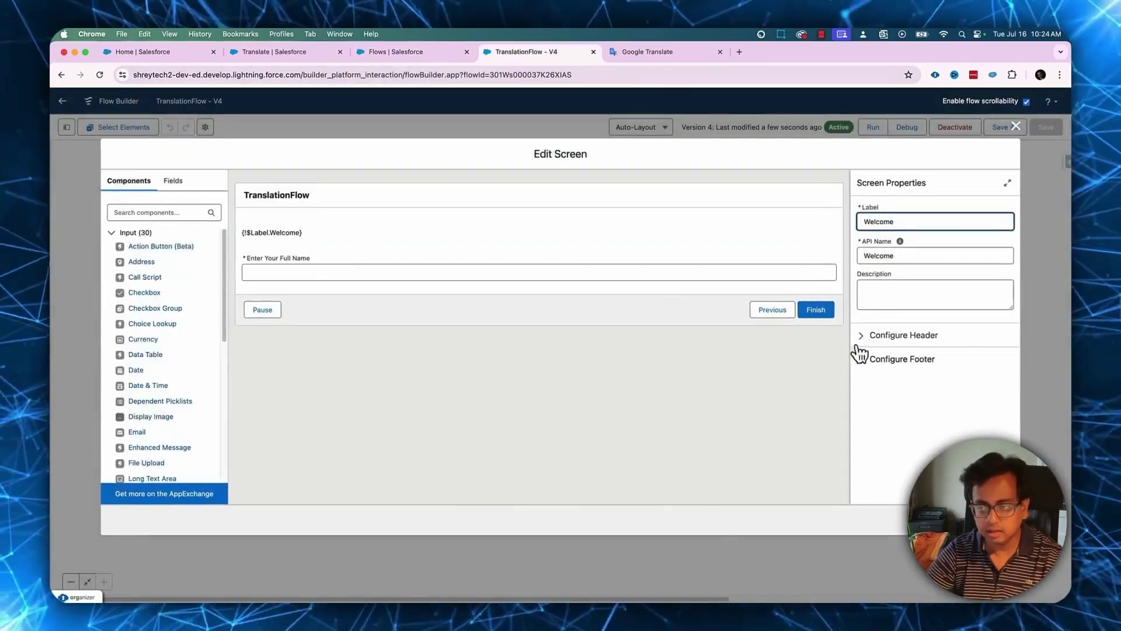
{"action": "left_click", "coordinate": [537, 272]}
{"action": "left_click", "coordinate": [868, 416]}
{"action": "scroll", "coordinate": [915, 390], "scroll_direction": "down", "scroll_amount": 3}
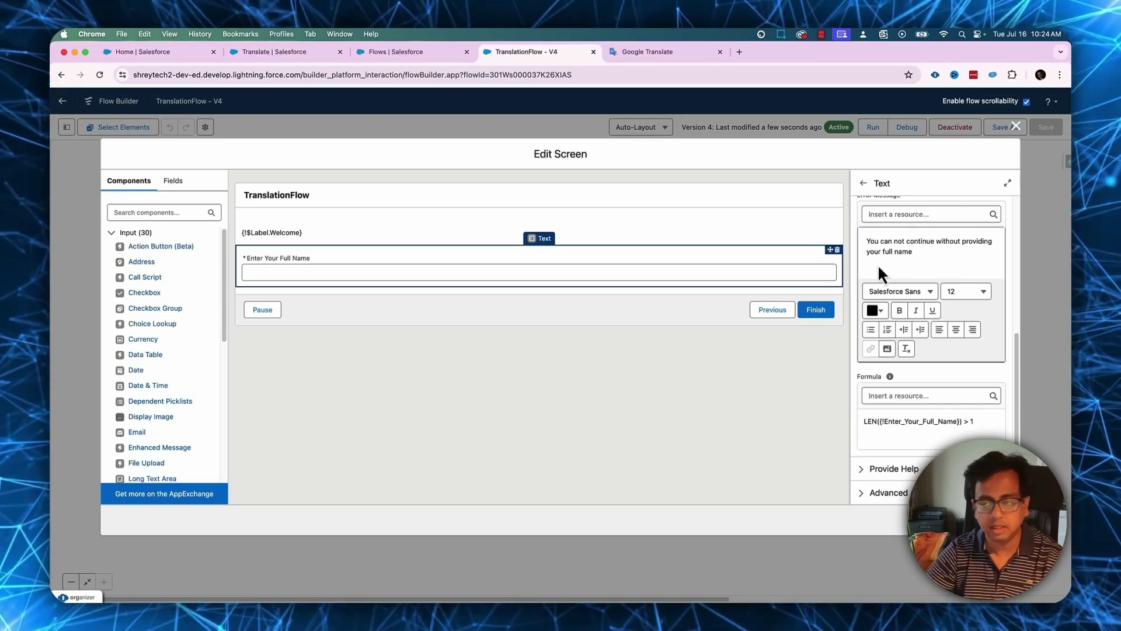
Step: Restart the Translation Workbench's Translate page and filter it by French, the Flow setup component, the Screen Flow type and TranslationFlow
{"action": "left_click", "coordinate": [304, 52]}
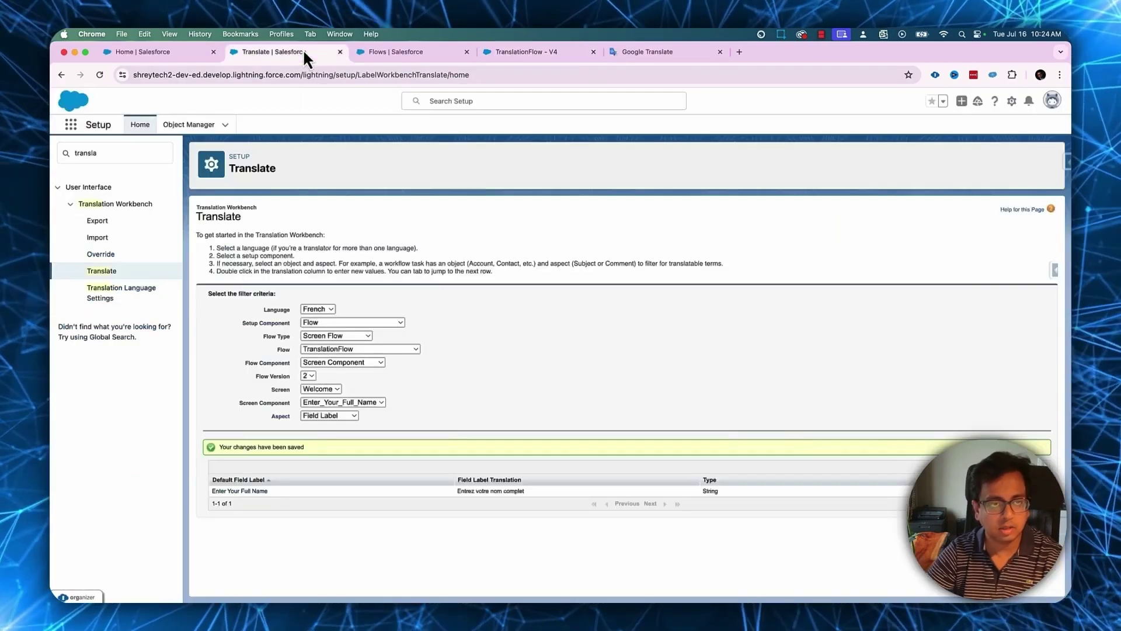
{"action": "left_click", "coordinate": [134, 270]}
{"action": "left_click", "coordinate": [319, 309]}
{"action": "left_click", "coordinate": [328, 318]}
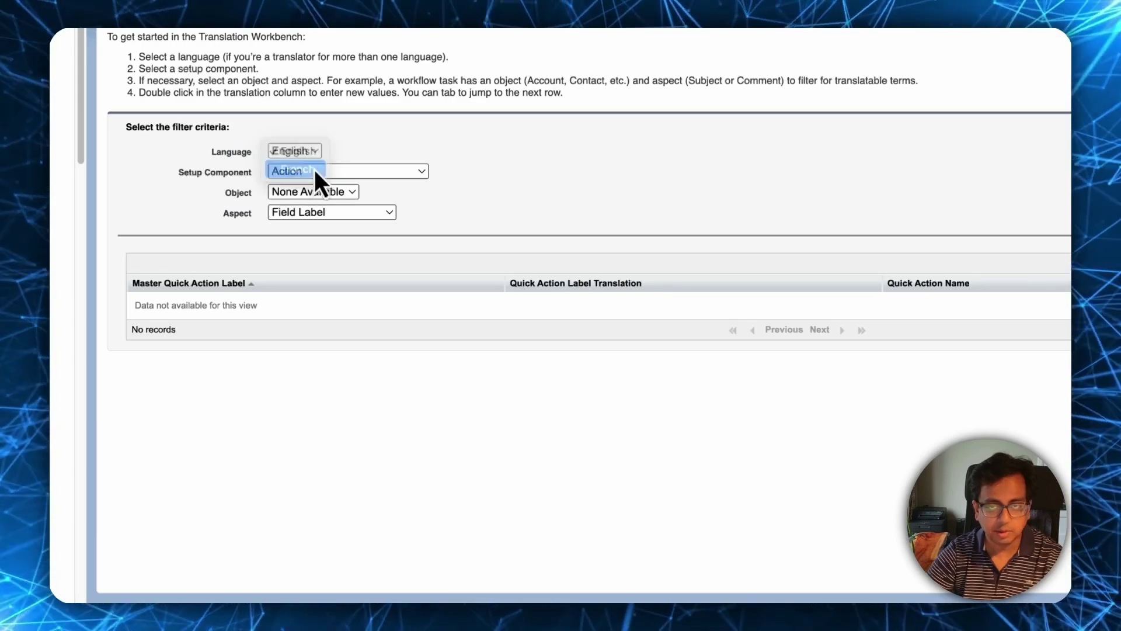
{"action": "left_click", "coordinate": [373, 171]}
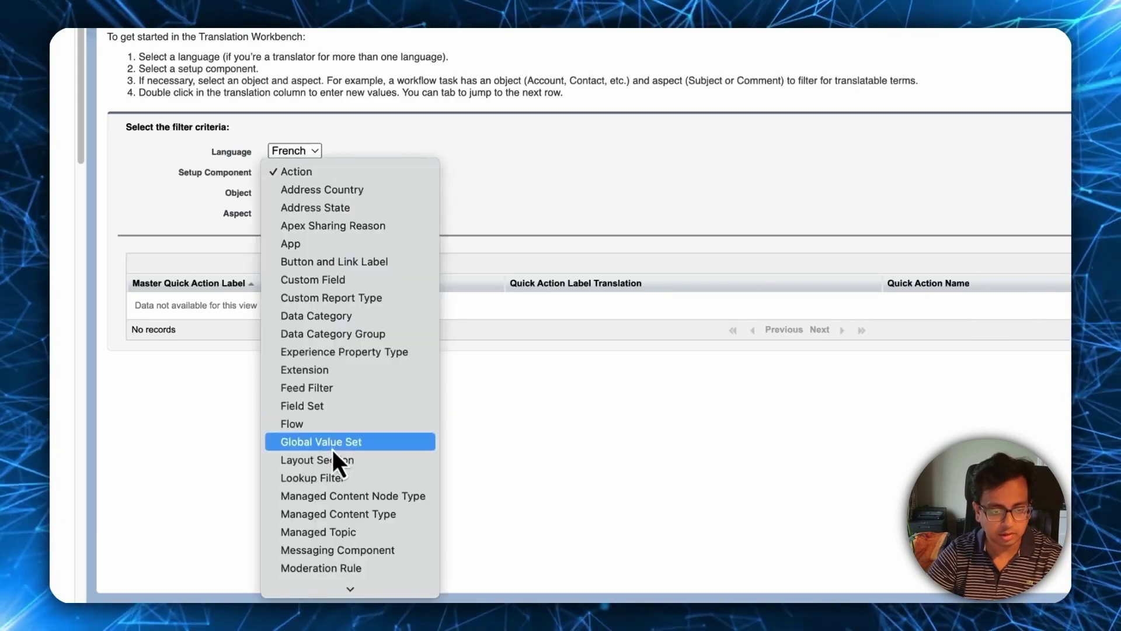
{"action": "left_click", "coordinate": [331, 427]}
{"action": "left_click", "coordinate": [324, 192]}
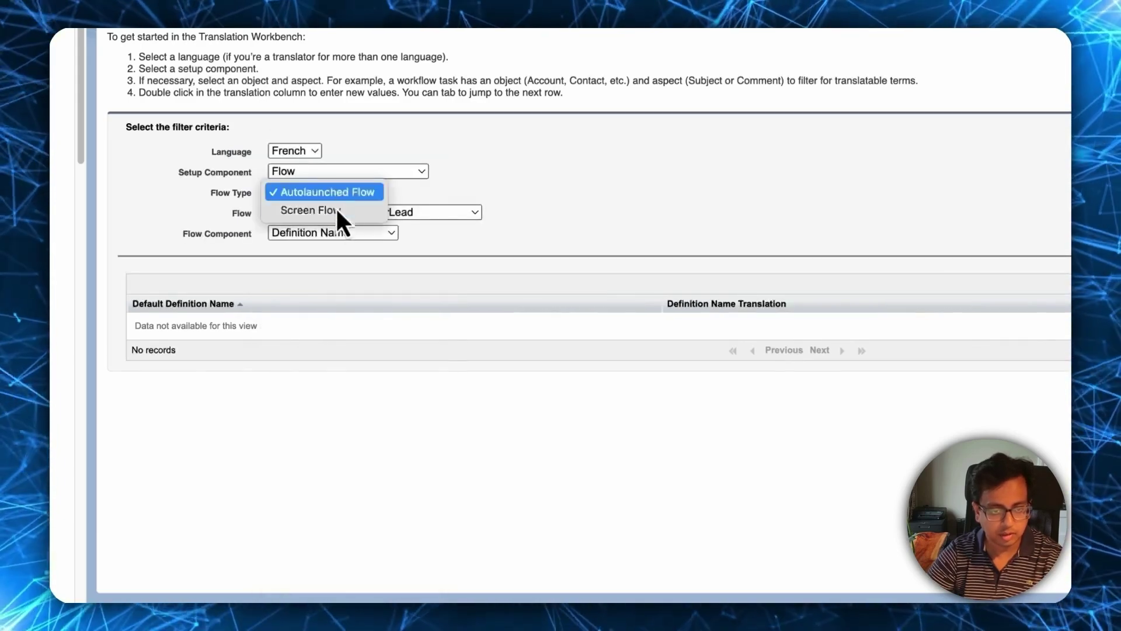
{"action": "left_click", "coordinate": [335, 210]}
{"action": "left_click", "coordinate": [394, 213]}
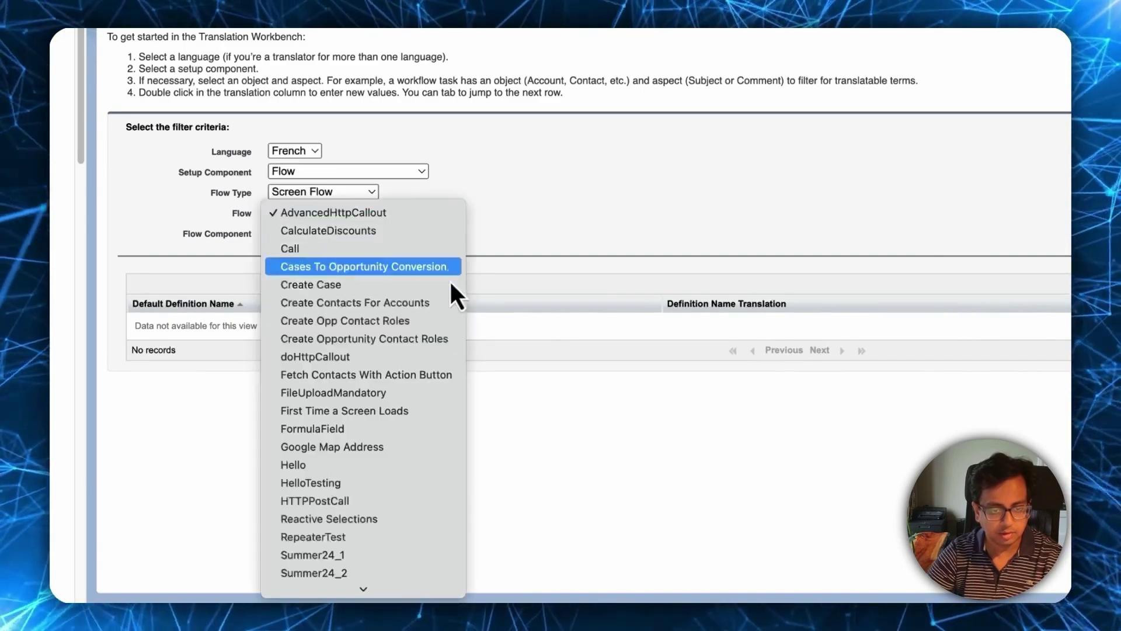
{"action": "left_click", "coordinate": [362, 570]}
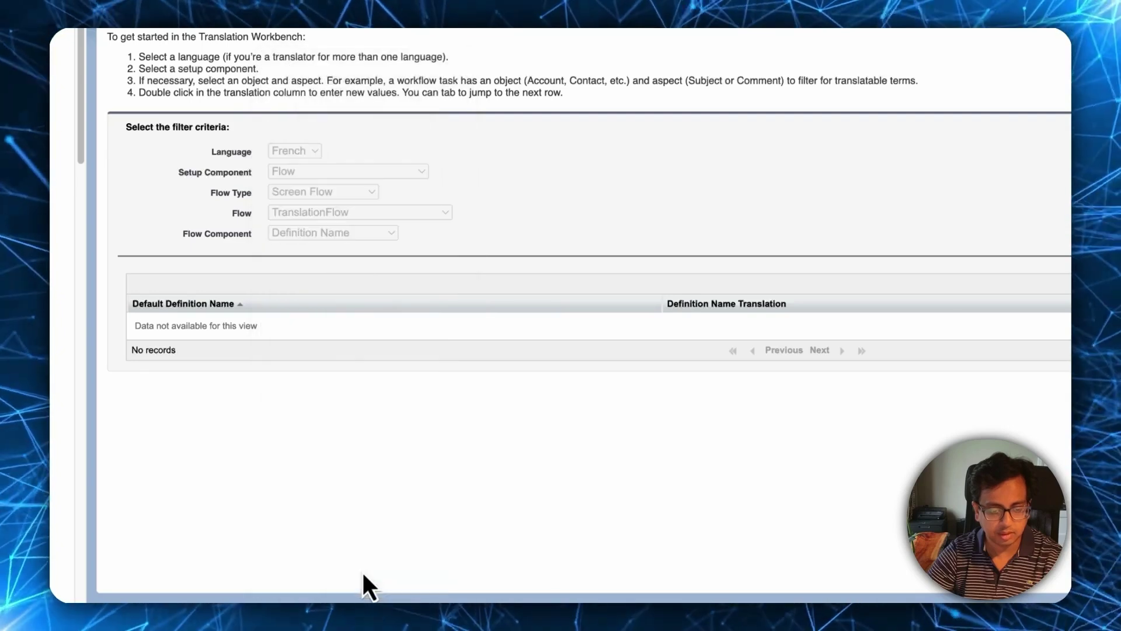
Step: Narrow the translation filter to Screen Component, flow version 4, the Welcome screen, Enter_Your_Full_Name and the Error Message aspect
{"action": "left_click", "coordinate": [331, 233]}
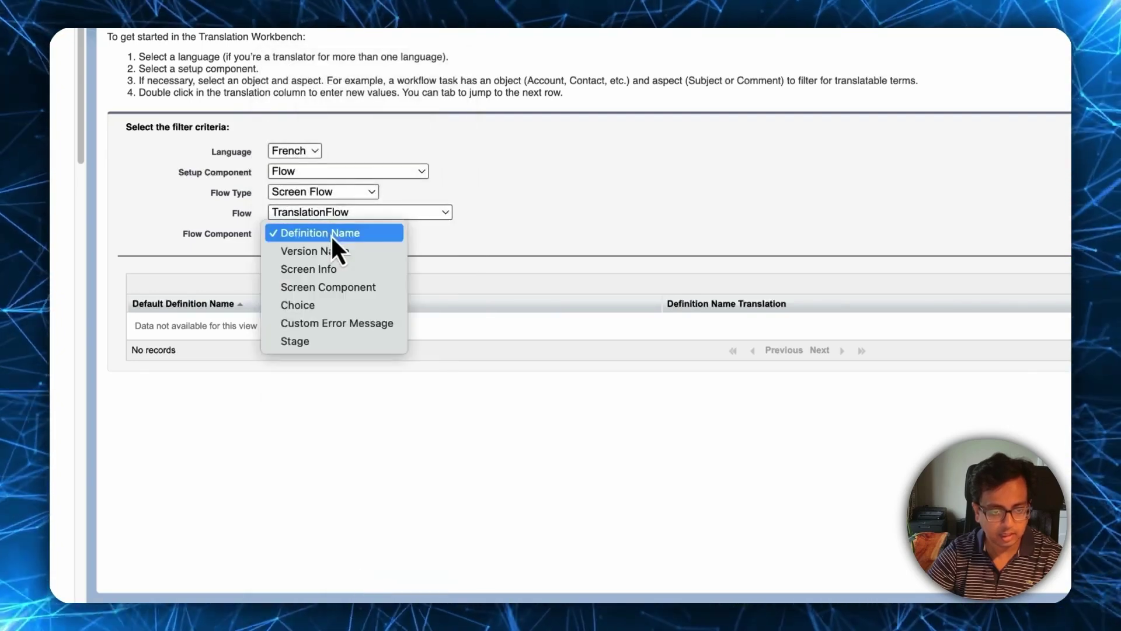
{"action": "left_click", "coordinate": [324, 287]}
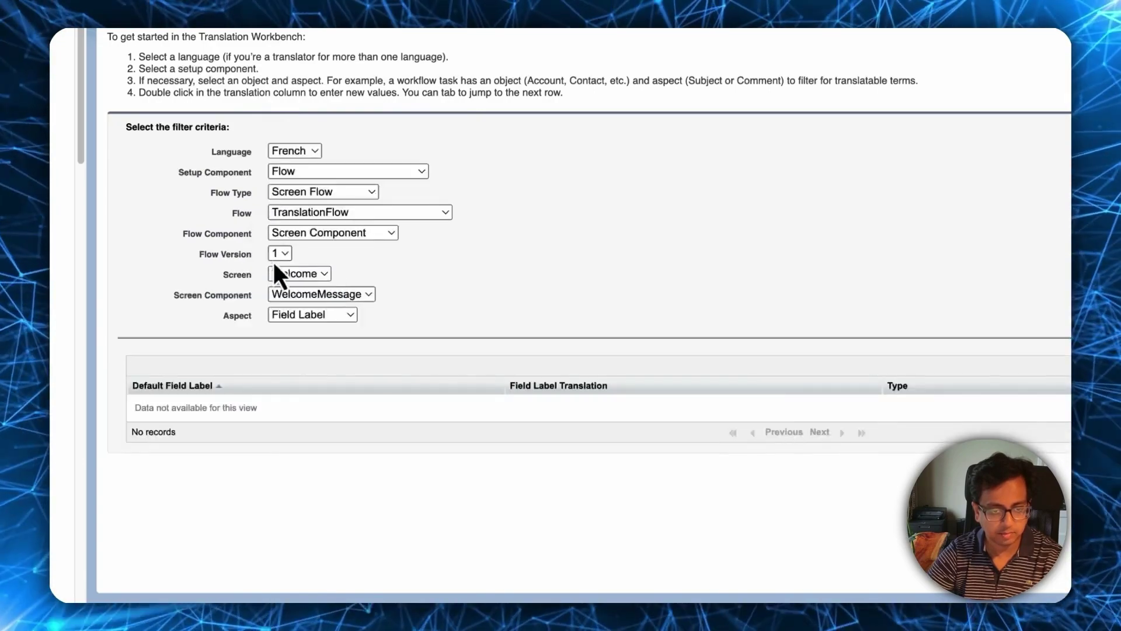
{"action": "left_click", "coordinate": [279, 256]}
{"action": "left_click", "coordinate": [282, 308]}
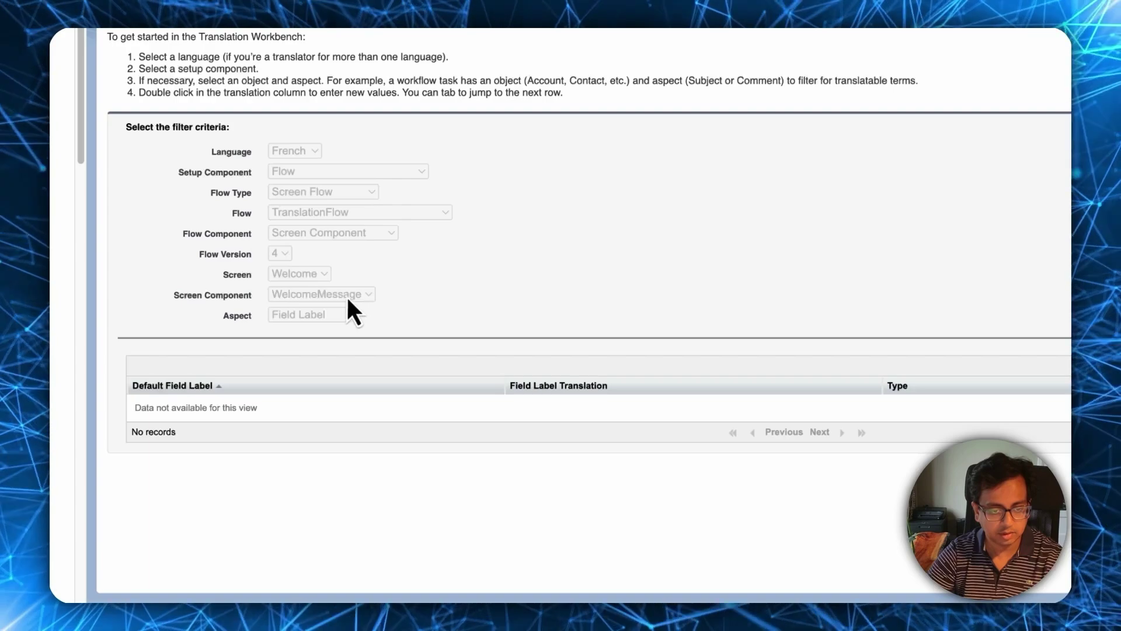
{"action": "left_click", "coordinate": [314, 272]}
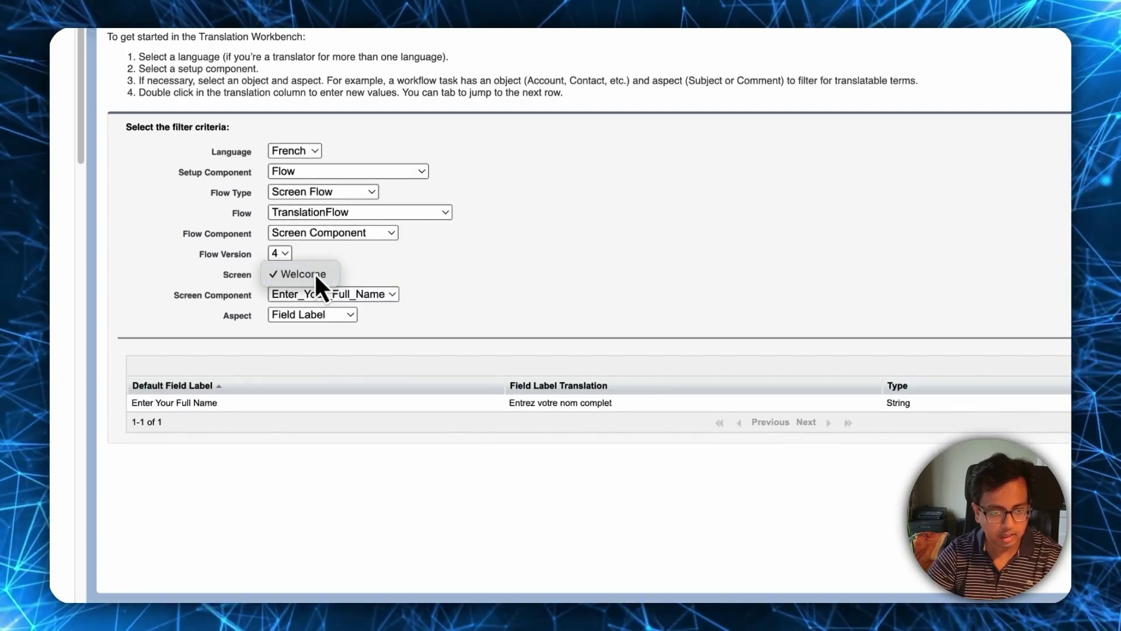
{"action": "left_click", "coordinate": [314, 272]}
{"action": "left_click", "coordinate": [327, 293]}
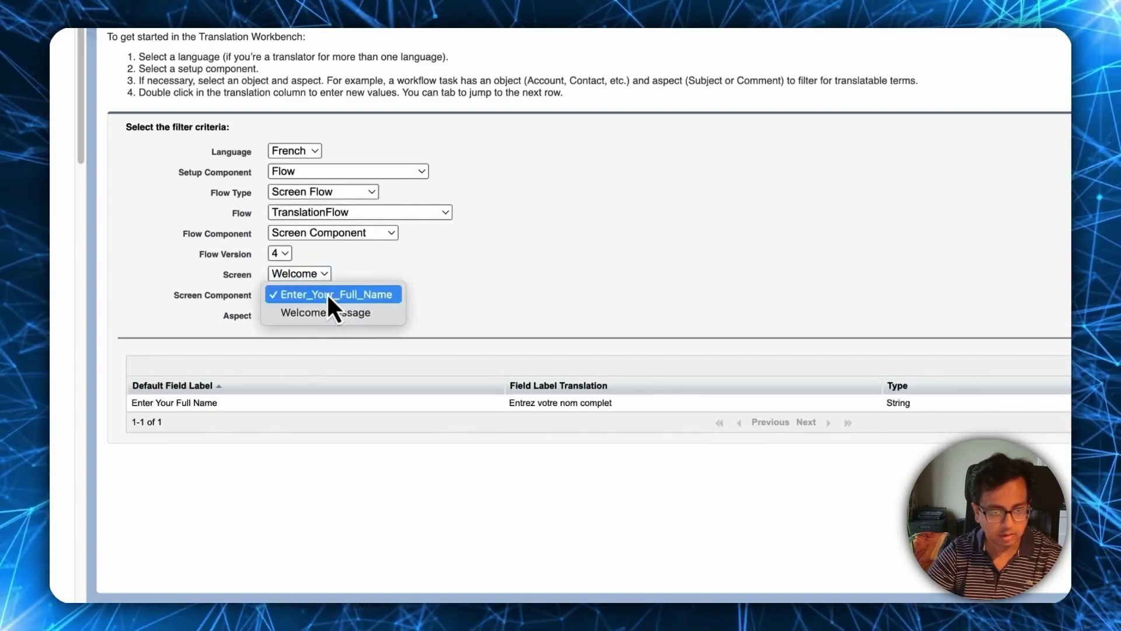
{"action": "left_click", "coordinate": [327, 293]}
{"action": "left_click", "coordinate": [320, 313]}
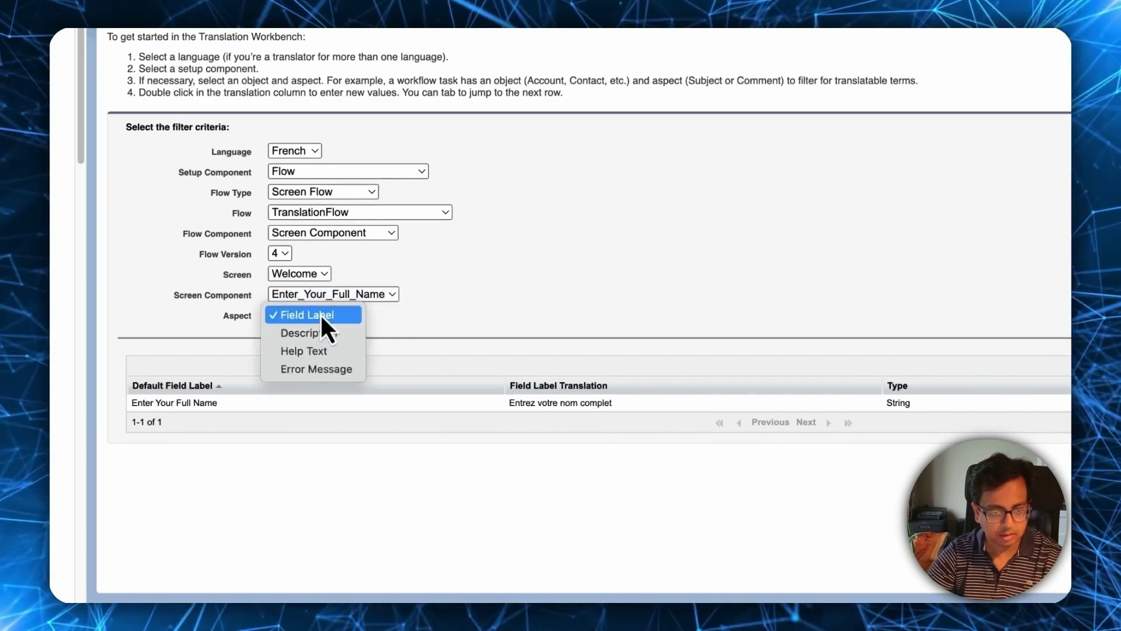
{"action": "left_click", "coordinate": [316, 366]}
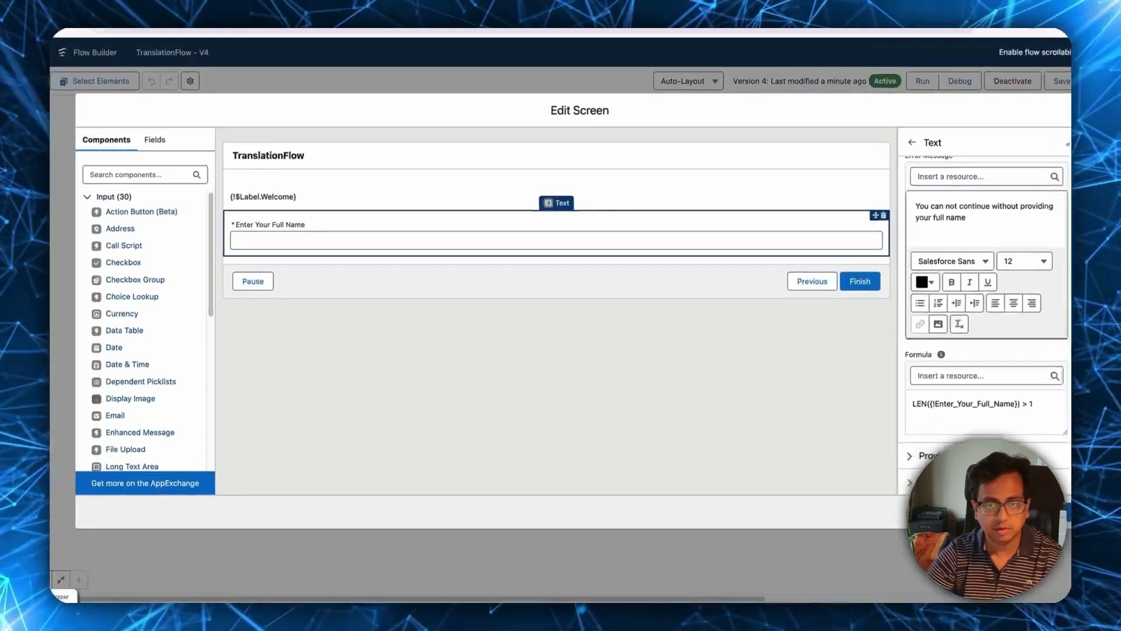
Step: Copy the full-name field's error message from the flow, translate it into French in Google Translate and copy the translation
{"action": "left_click", "coordinate": [976, 217]}
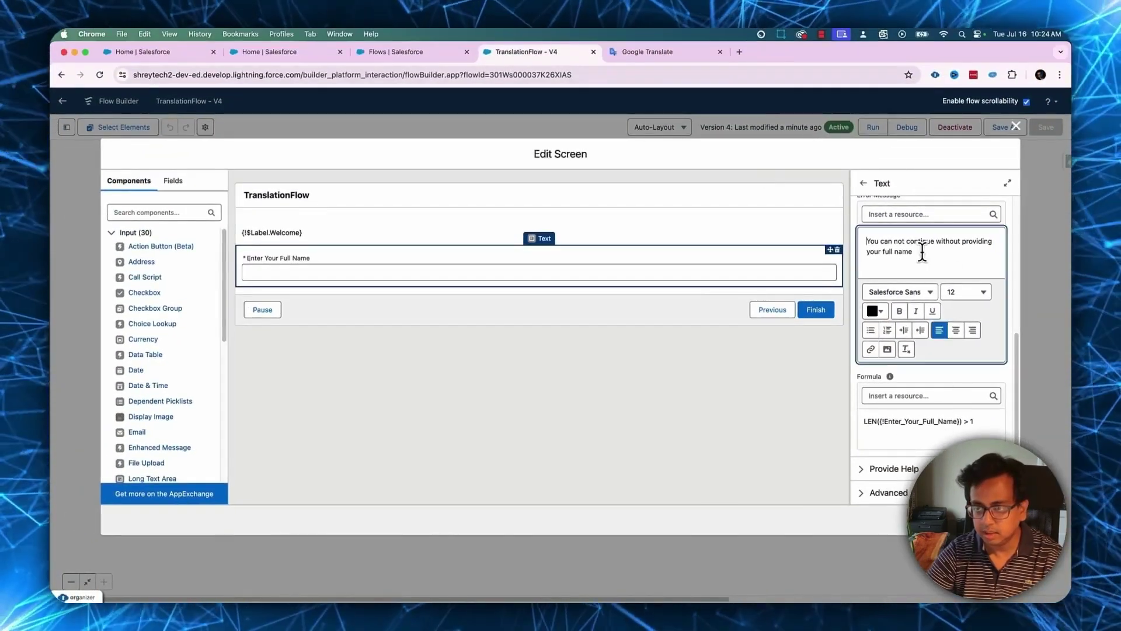
{"action": "triple_click", "coordinate": [887, 244]}
{"action": "key", "text": "super+c"}
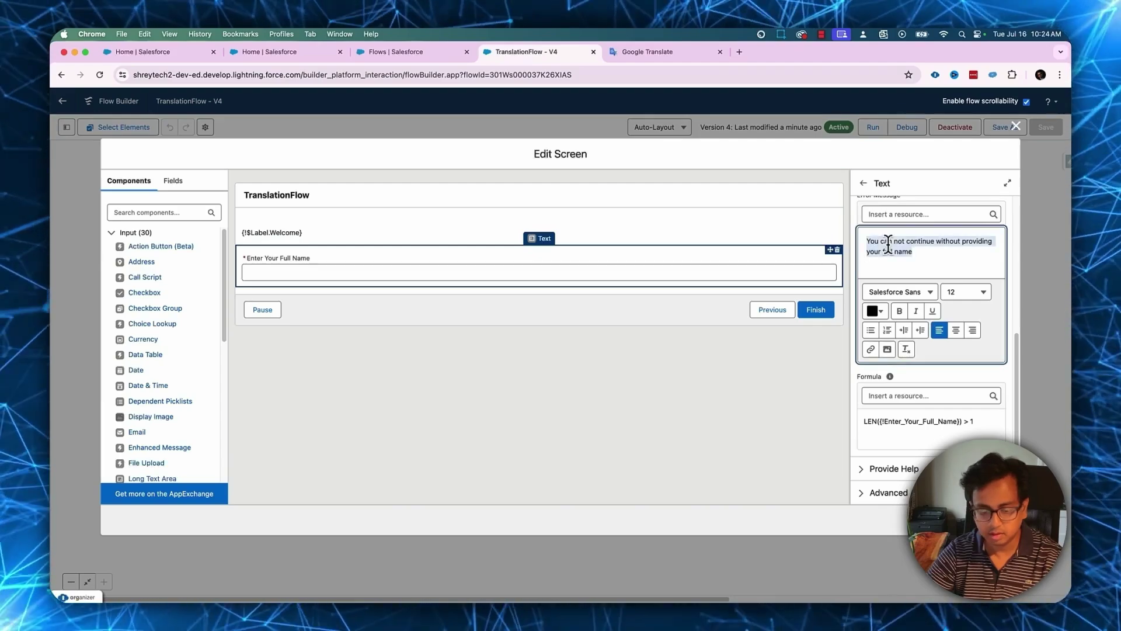
{"action": "left_click", "coordinate": [645, 51]}
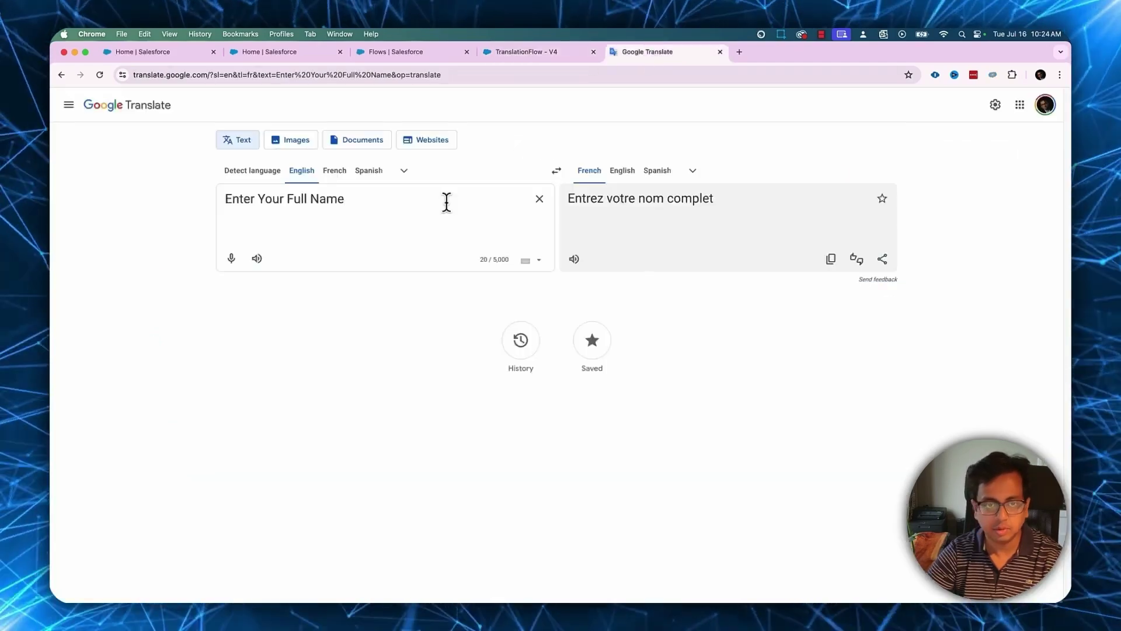
{"action": "left_click", "coordinate": [540, 198]}
{"action": "key", "text": "super+v"}
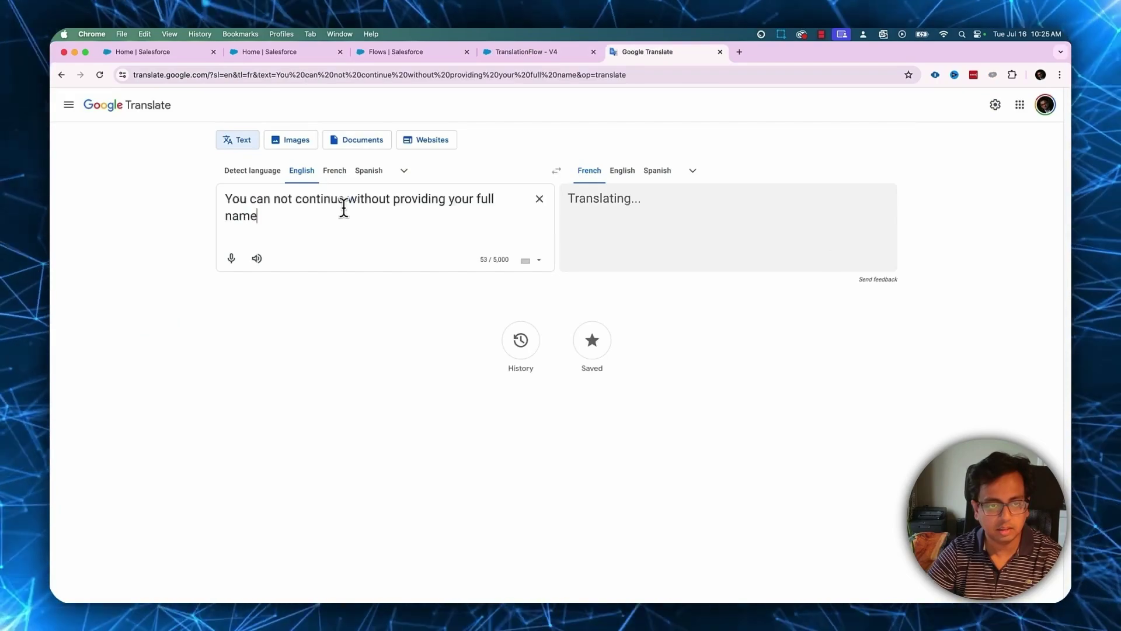
{"action": "left_click", "coordinate": [830, 258]}
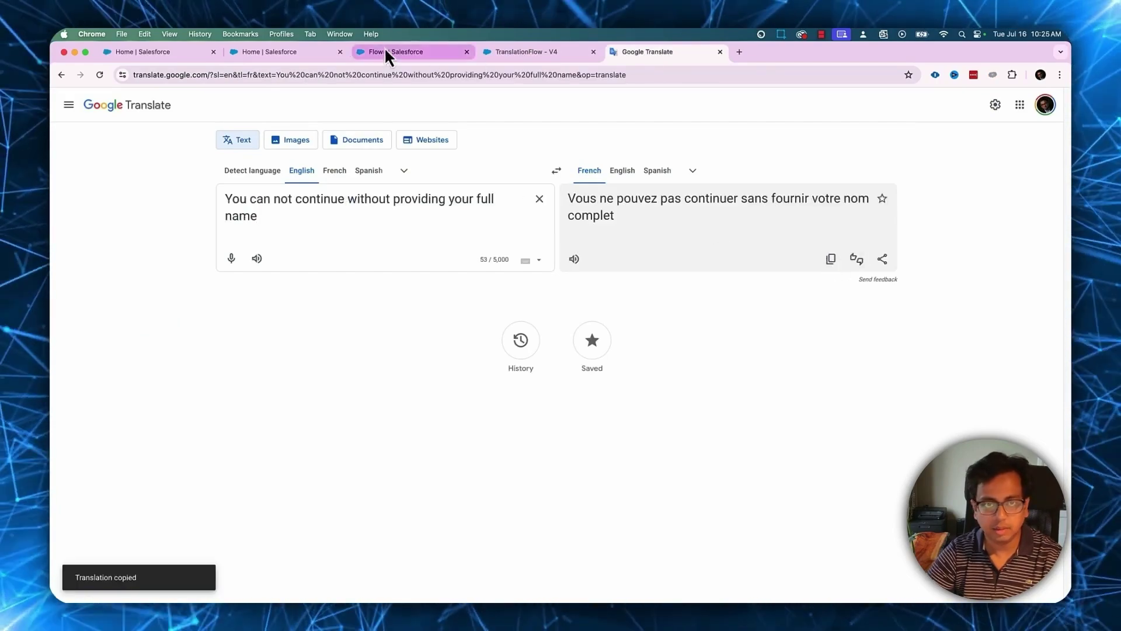
Step: Enter "Vous ne pouvez pas continuer sans fournir votre nom complet" as the error message's French translation in Salesforce Setup and save it
{"action": "left_click", "coordinate": [532, 51]}
{"action": "left_click", "coordinate": [402, 52]}
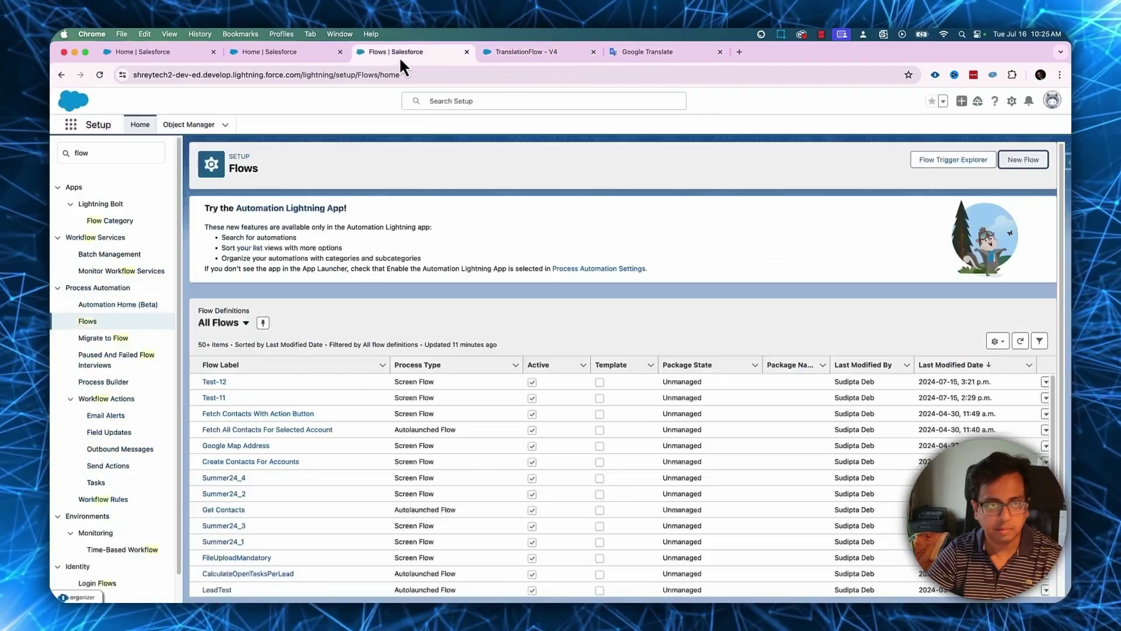
{"action": "left_click", "coordinate": [254, 53]}
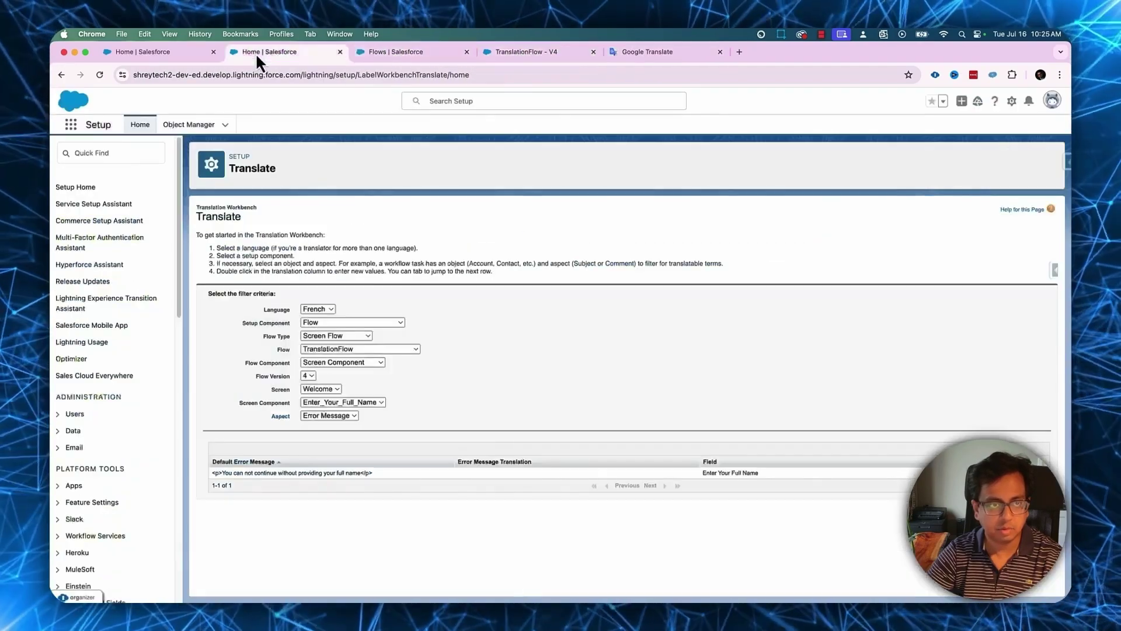
{"action": "double_click", "coordinate": [520, 472]}
{"action": "key", "text": "super+v"}
{"action": "left_click", "coordinate": [619, 449]}
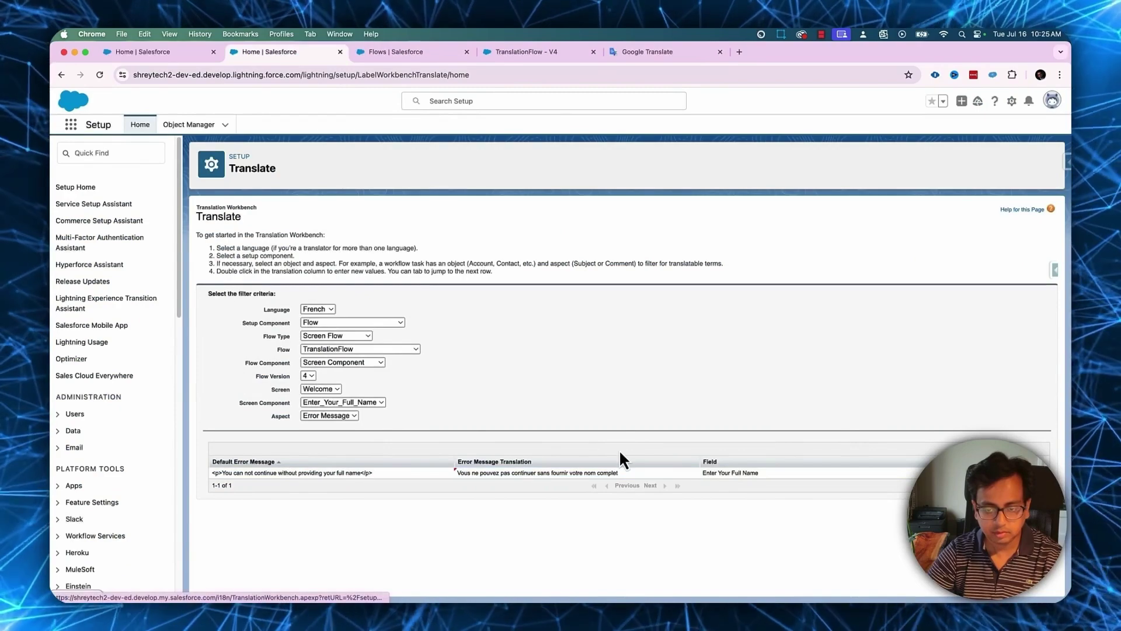
Step: Reload the French user's home page and submit the flow with "a" as the full name to test the translated error message
{"action": "left_click", "coordinate": [77, 598]}
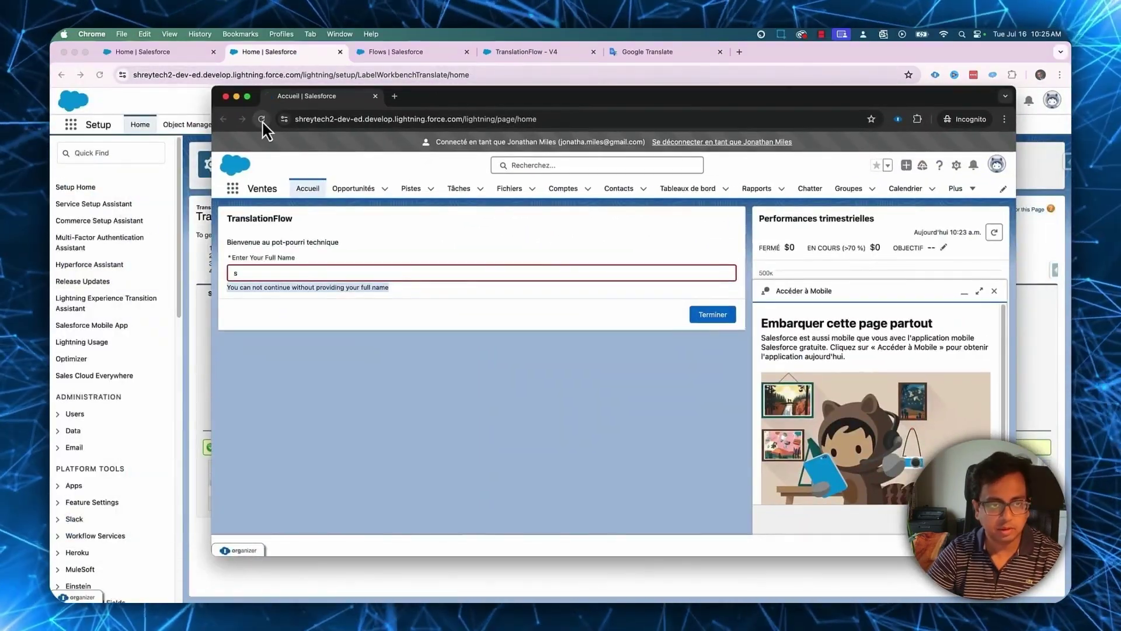
{"action": "left_click", "coordinate": [261, 119]}
{"action": "left_click", "coordinate": [279, 272]}
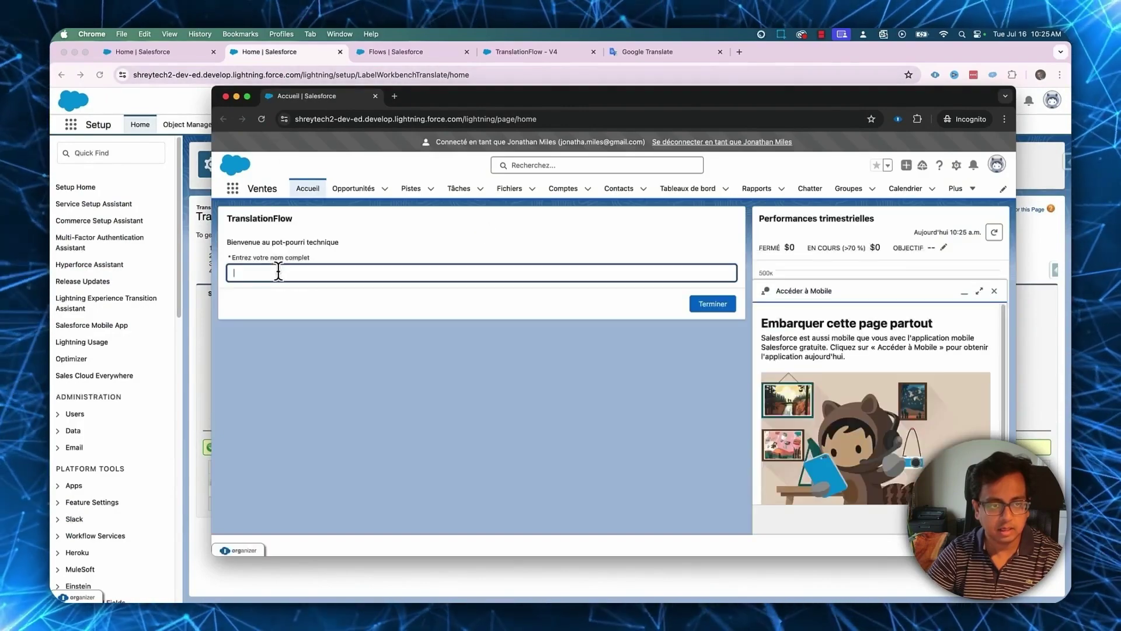
{"action": "type", "text": "a"}
{"action": "left_click", "coordinate": [720, 303]}
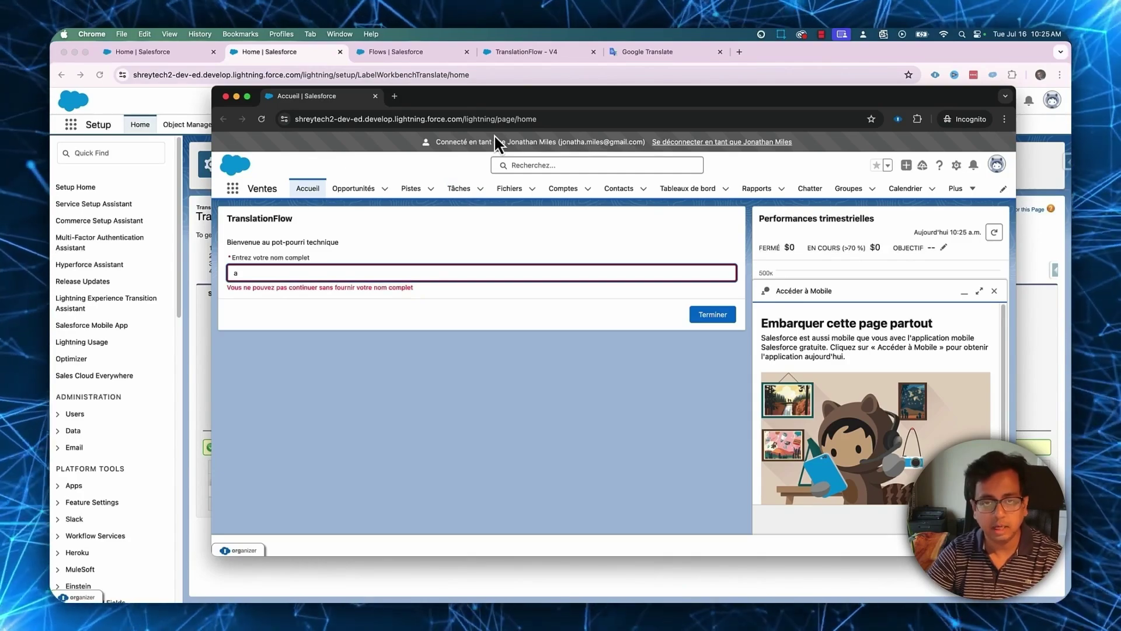
{"action": "key", "text": "super+m"}
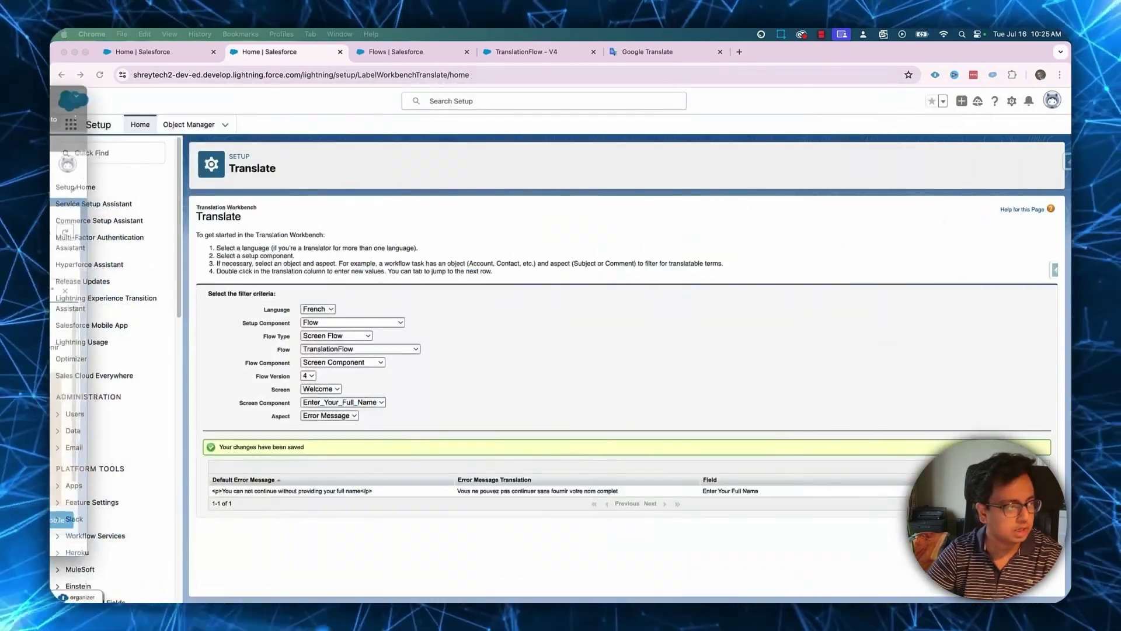
Step: Close the Welcome screen's editor in TranslationFlow and add a new screen labelled End after the Welcome screen
{"action": "left_click", "coordinate": [531, 50]}
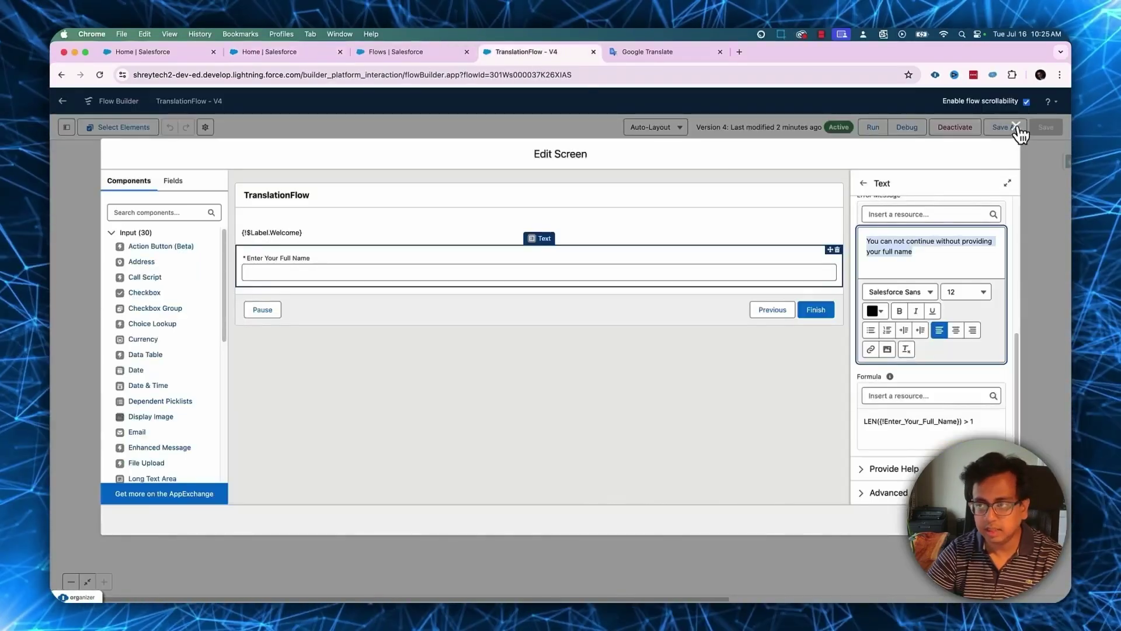
{"action": "left_click", "coordinate": [1017, 127]}
{"action": "left_click", "coordinate": [561, 252]}
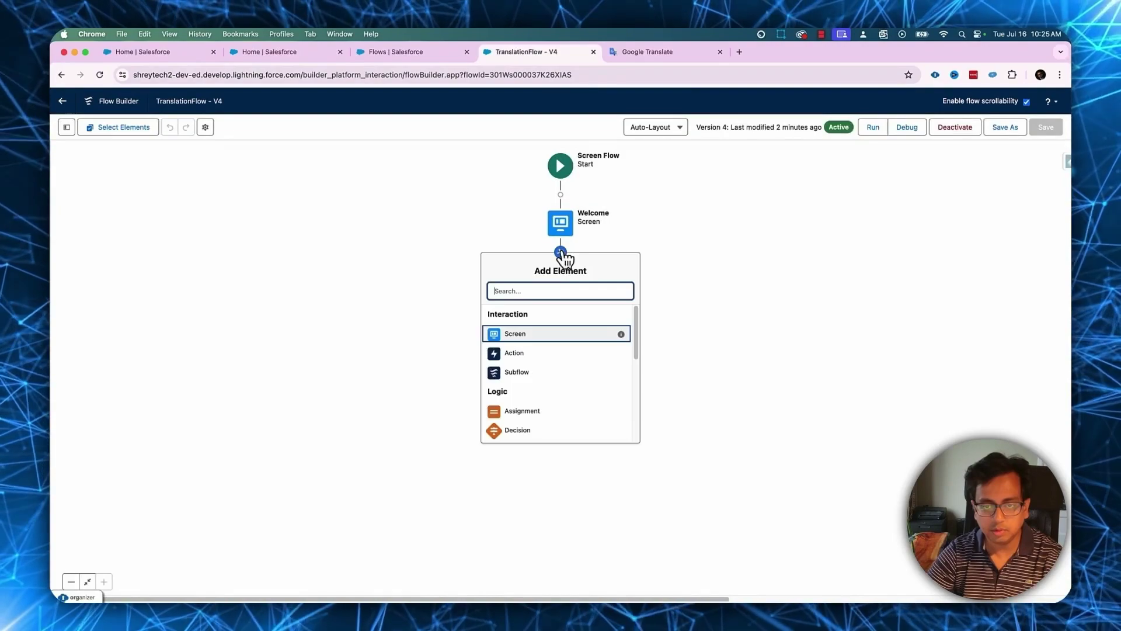
{"action": "left_click", "coordinate": [523, 334]}
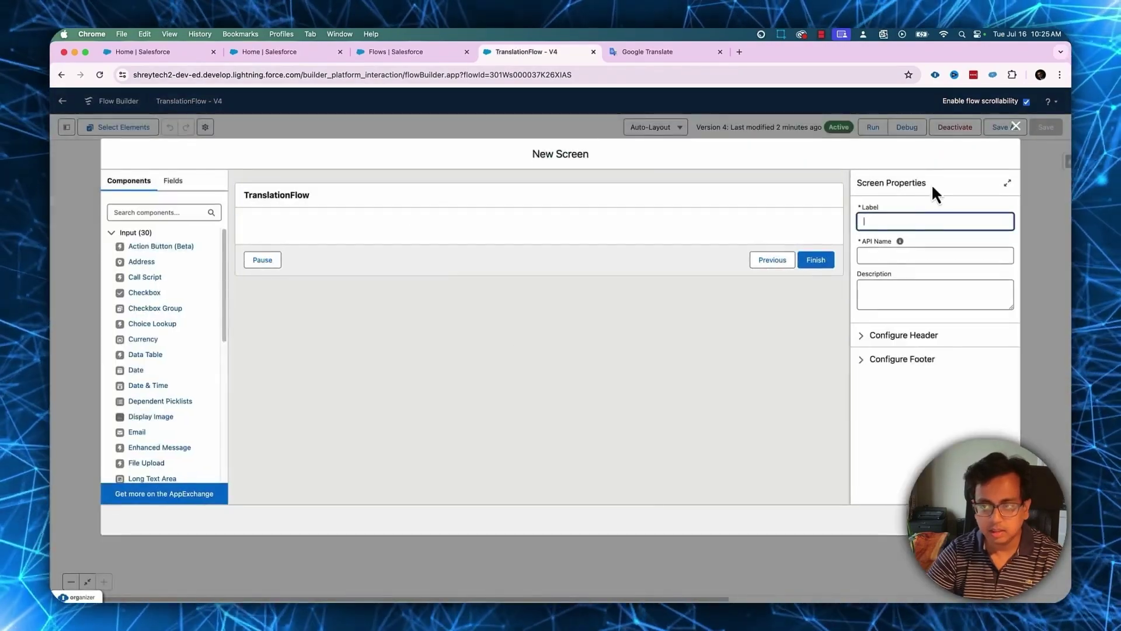
{"action": "type", "text": "End"}
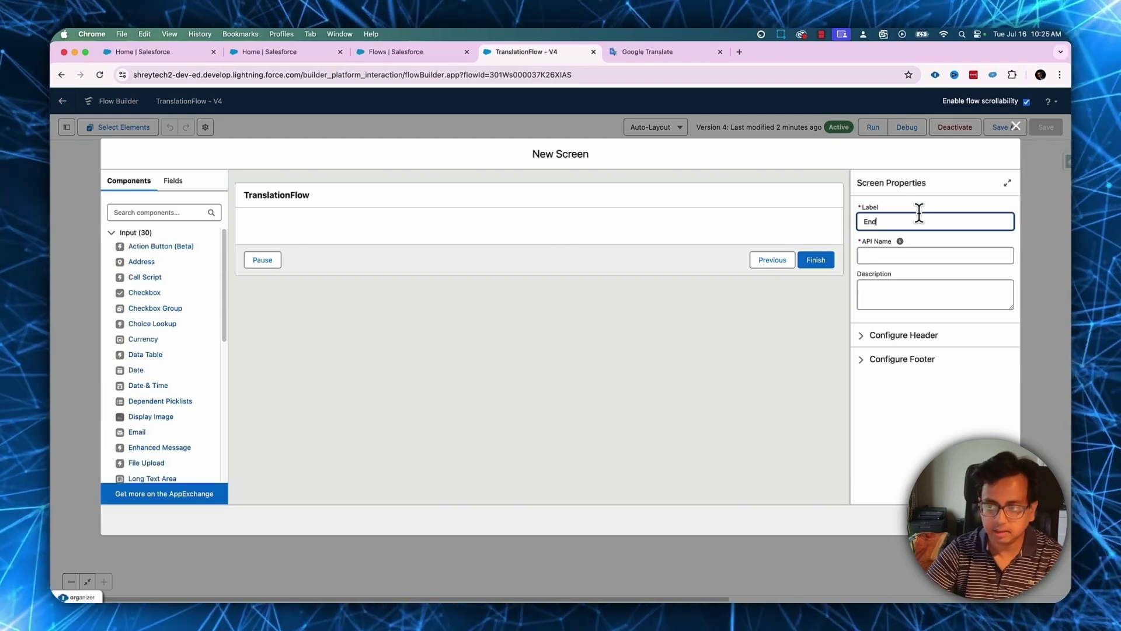
{"action": "key", "text": "Tab"}
Step: Add a Display Text component with the API name EndMessage to the End screen
{"action": "scroll", "coordinate": [204, 315], "scroll_direction": "down", "scroll_amount": 1}
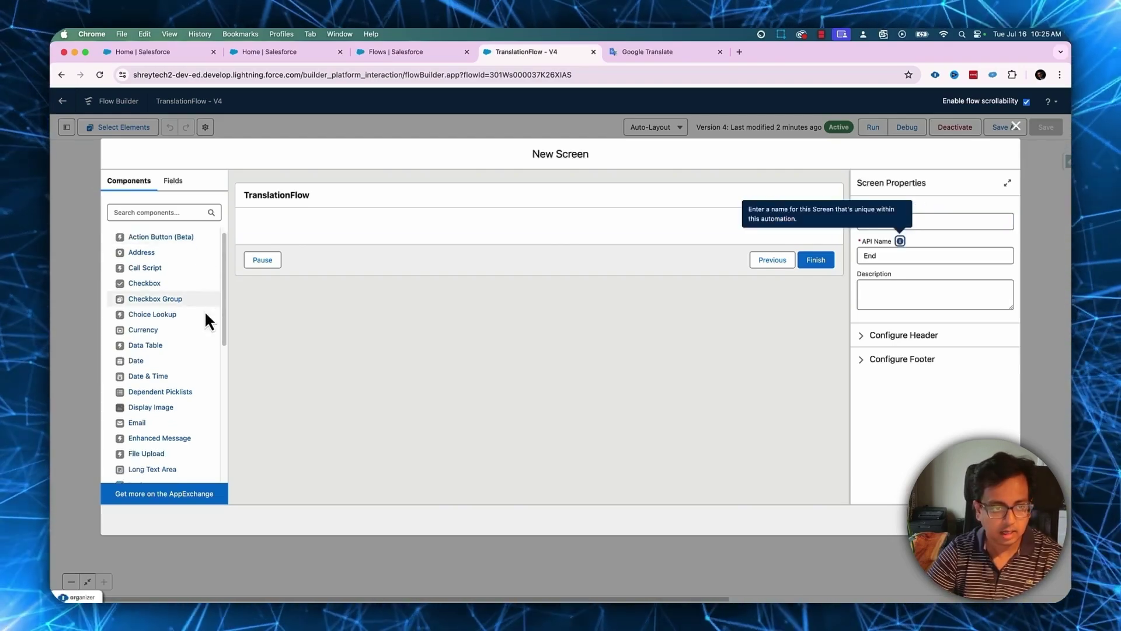
{"action": "scroll", "coordinate": [205, 322], "scroll_direction": "down", "scroll_amount": 5}
{"action": "left_click_drag", "start_coordinate": [150, 415], "coordinate": [350, 227]}
{"action": "left_click", "coordinate": [954, 223]}
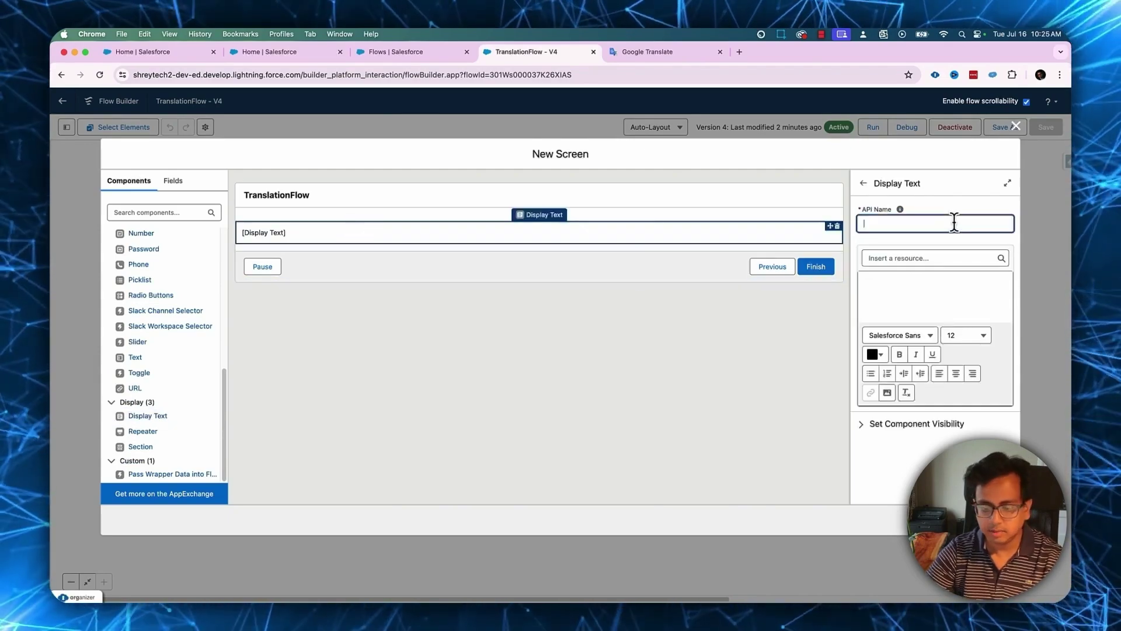
{"action": "type", "text": "EndMessage"}
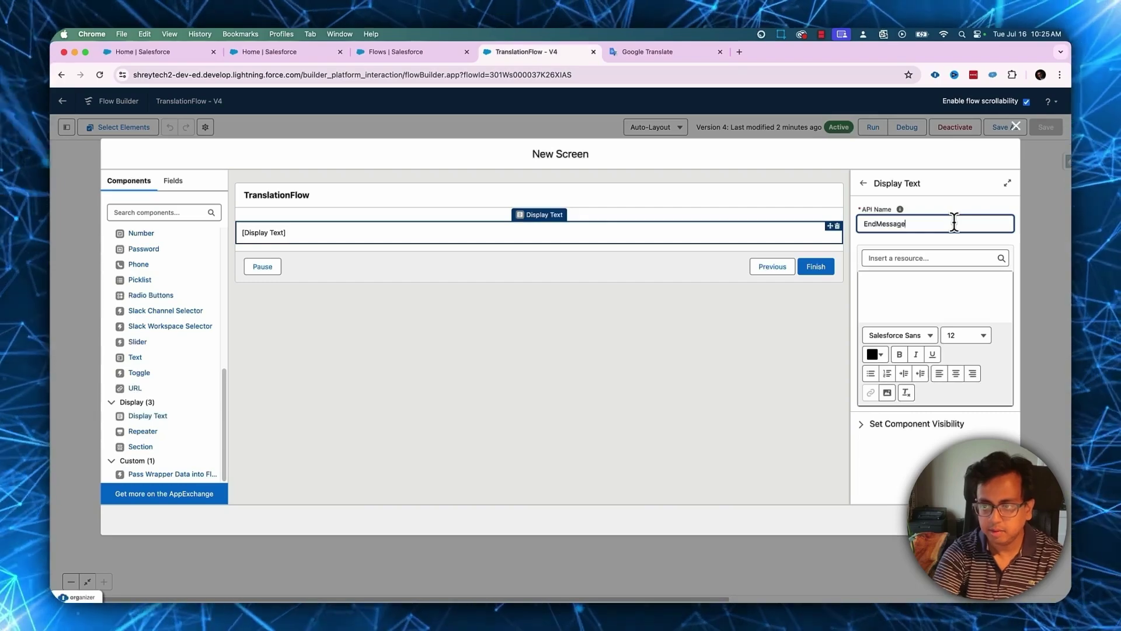
Step: Create and save a custom label in Salesforce Setup with End as its short description, name and value
{"action": "left_click", "coordinate": [249, 57]}
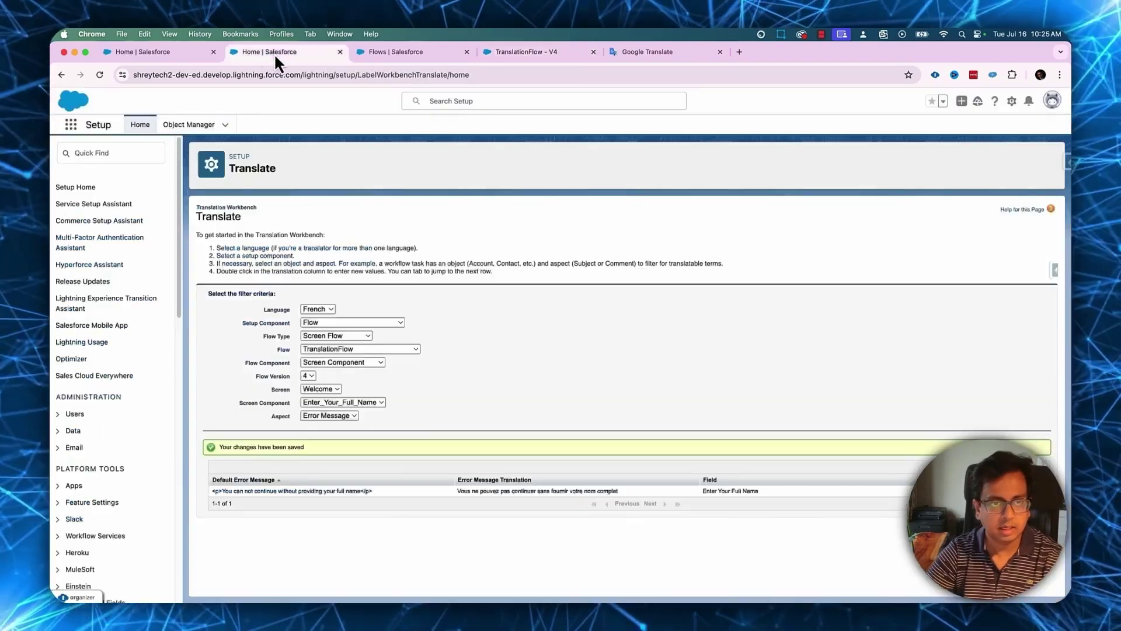
{"action": "left_click", "coordinate": [123, 154]}
{"action": "type", "text": "la"}
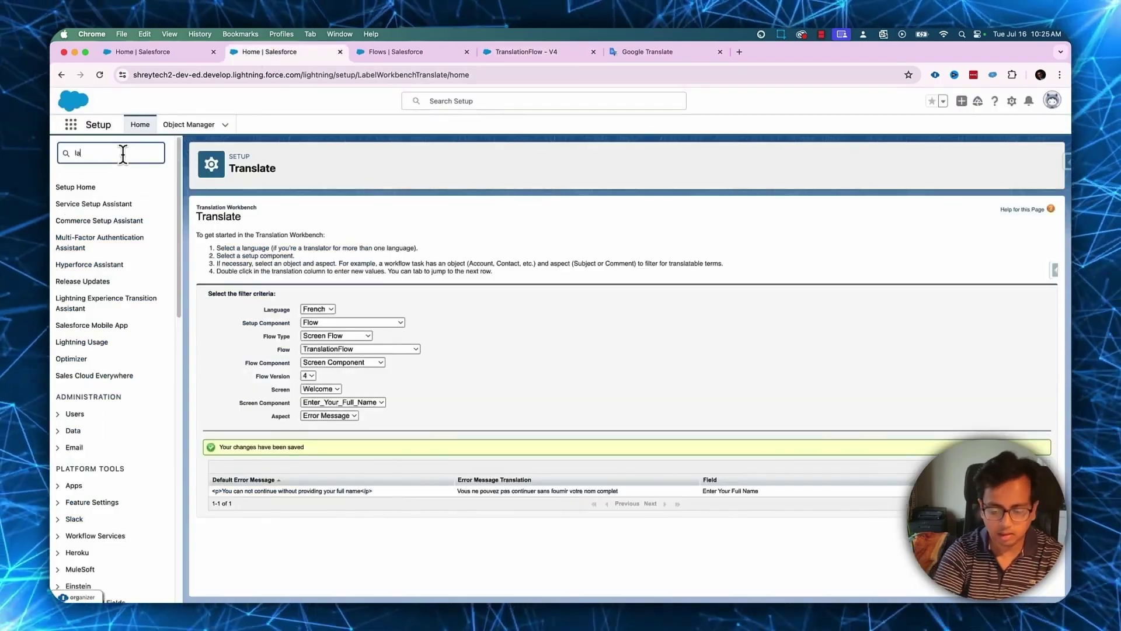
{"action": "type", "text": "bel"}
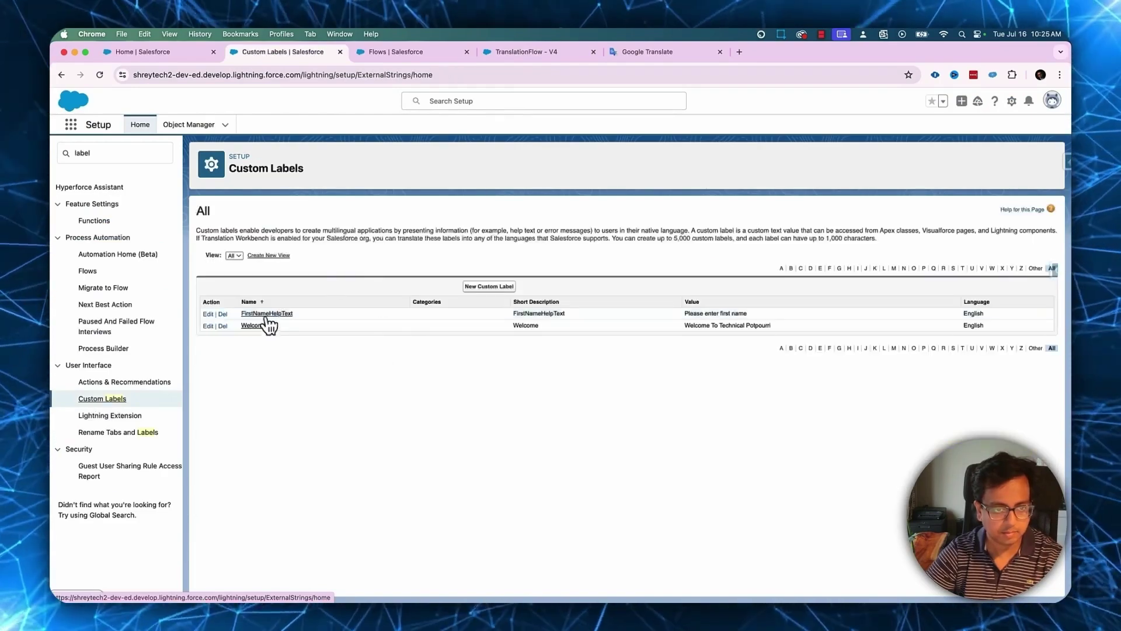
{"action": "left_click", "coordinate": [488, 287]}
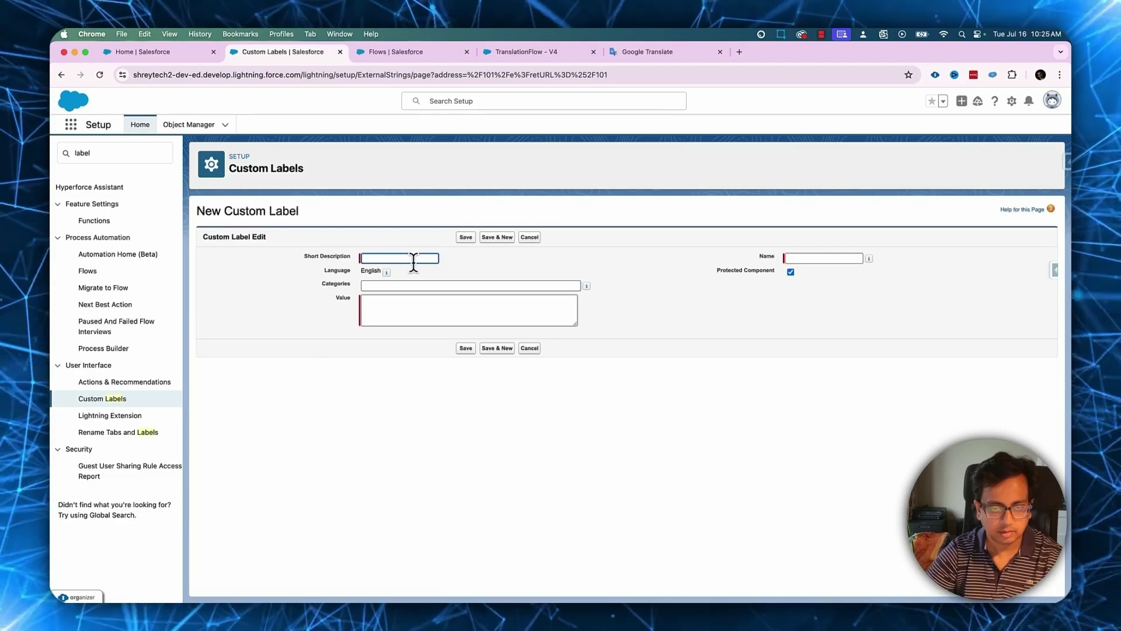
{"action": "type", "text": "End"}
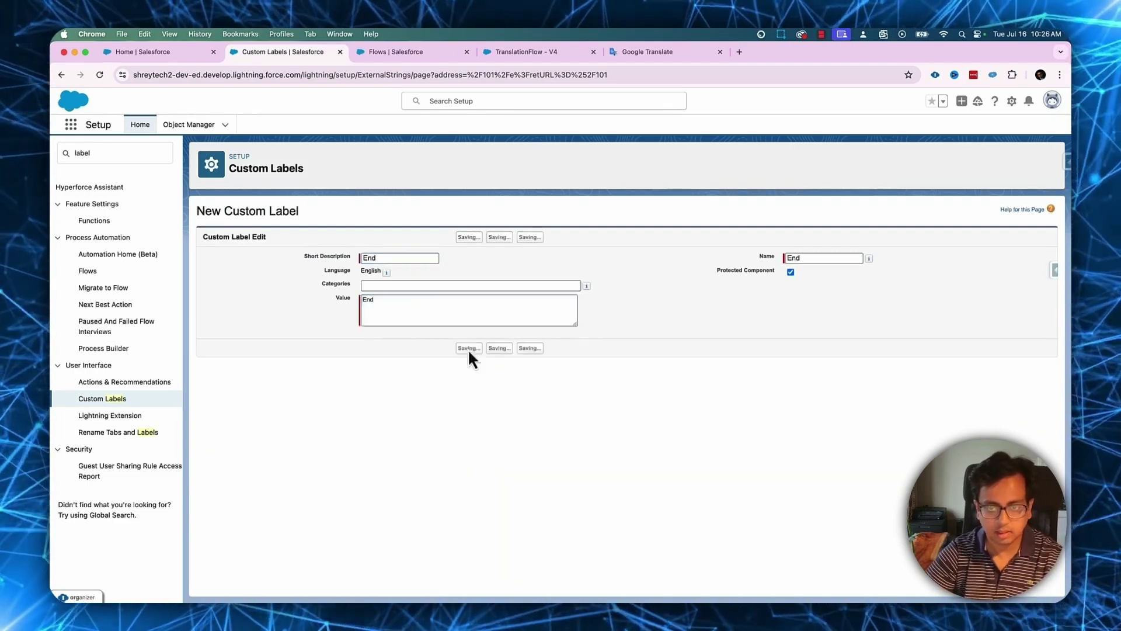
{"action": "left_click", "coordinate": [465, 348]}
Step: Translate "End" into French in Google Translate and copy the translation
{"action": "left_click", "coordinate": [709, 51]}
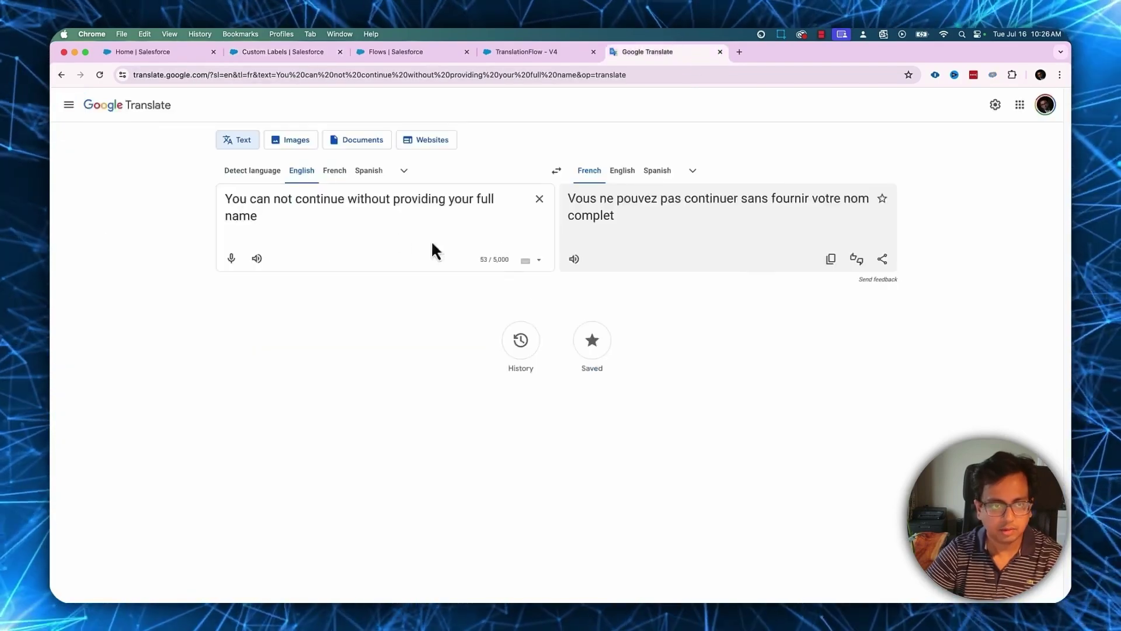
{"action": "left_click", "coordinate": [539, 198]}
{"action": "type", "text": "End"}
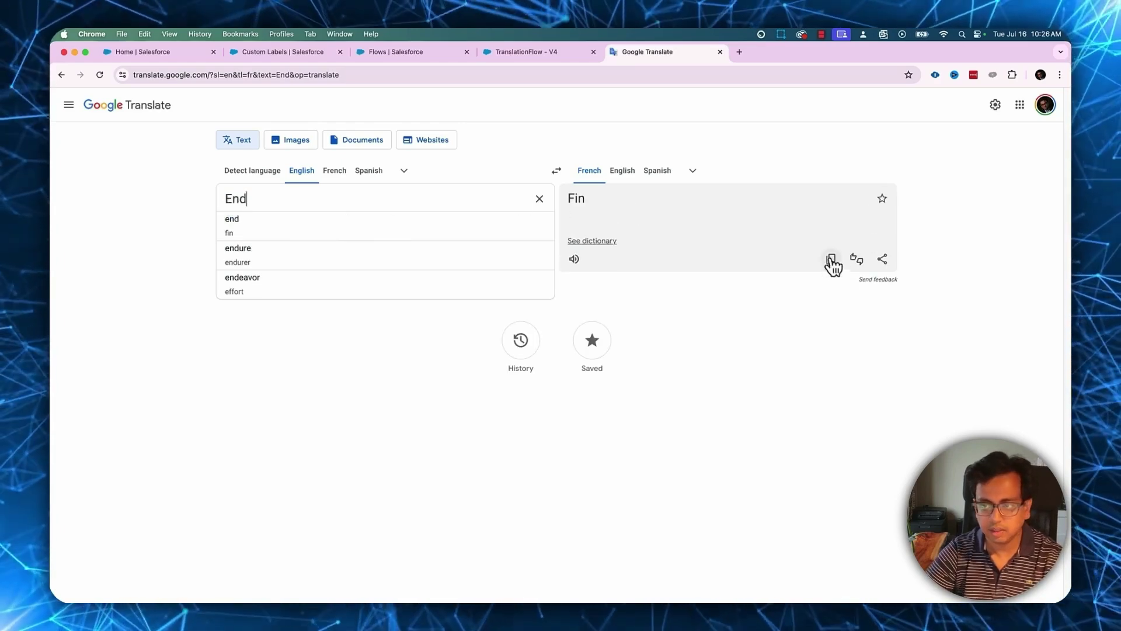
{"action": "left_click", "coordinate": [830, 259]}
Step: Add a French translation to the End custom label in Salesforce Setup using the copied text Fin, and save it
{"action": "left_click", "coordinate": [324, 53]}
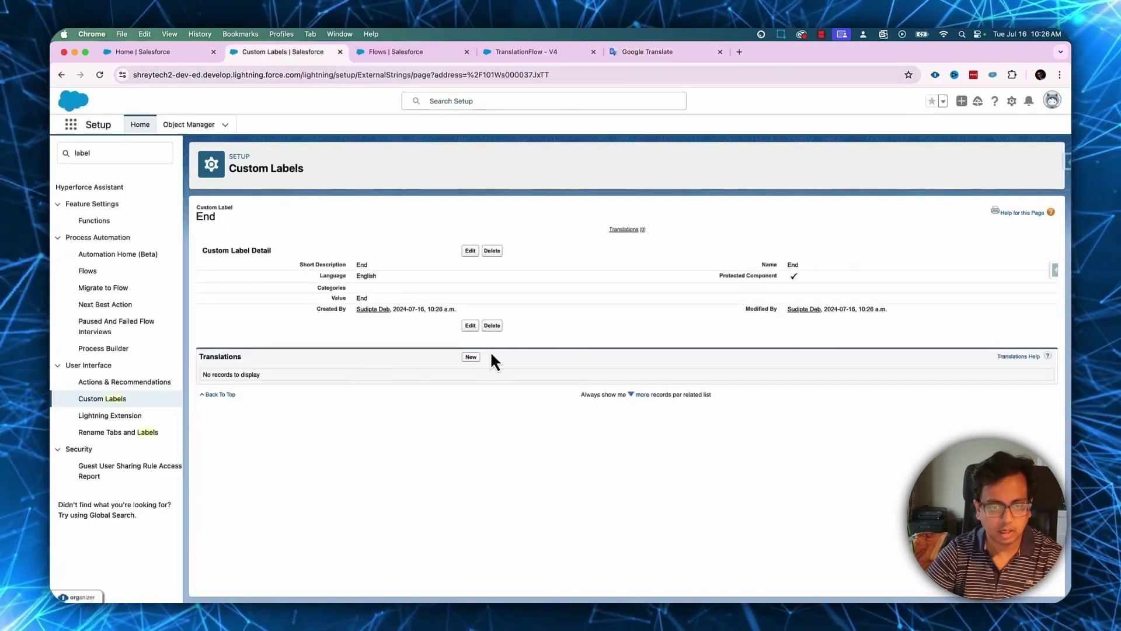
{"action": "left_click", "coordinate": [471, 357]}
{"action": "left_click", "coordinate": [369, 330]}
{"action": "left_click", "coordinate": [379, 315]}
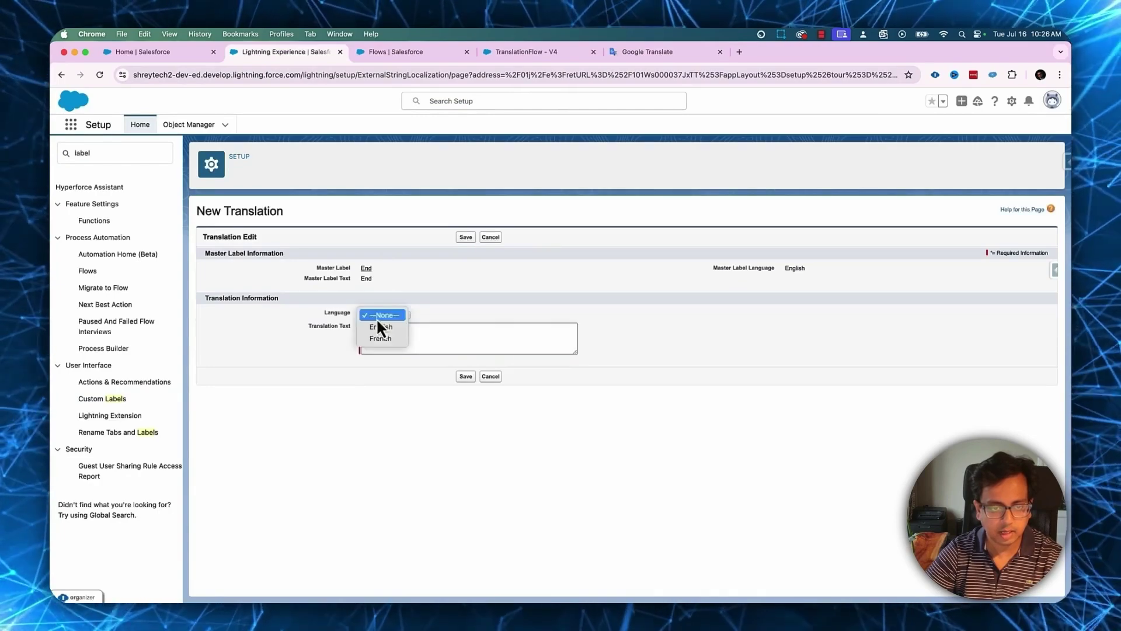
{"action": "left_click", "coordinate": [380, 338]}
{"action": "left_click", "coordinate": [412, 333]}
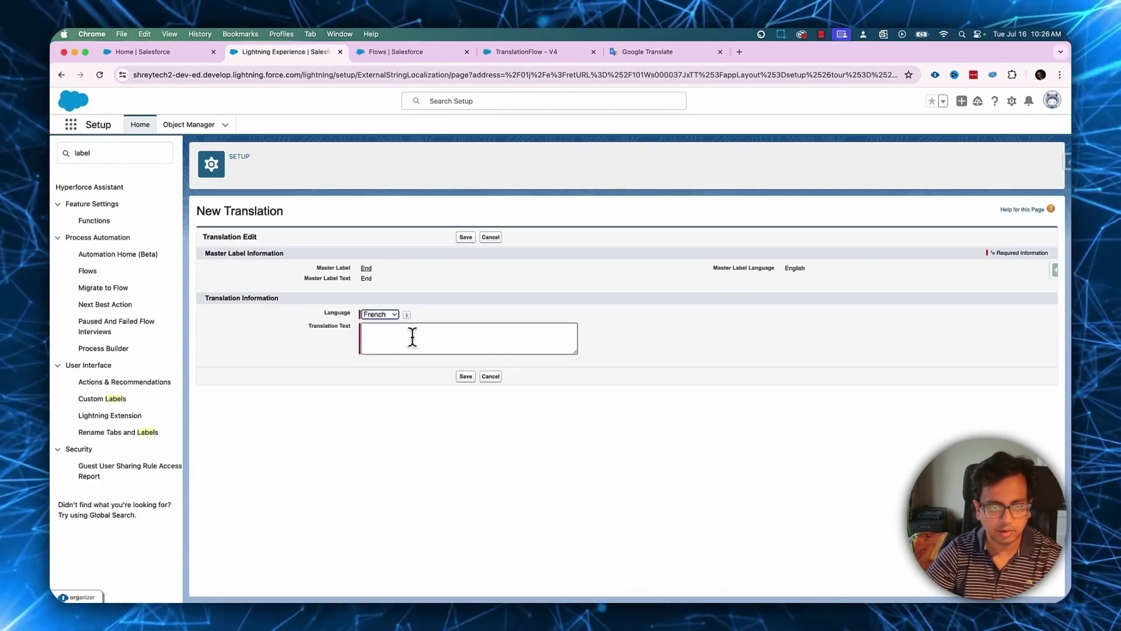
{"action": "key", "text": "super+v"}
{"action": "left_click", "coordinate": [466, 377]}
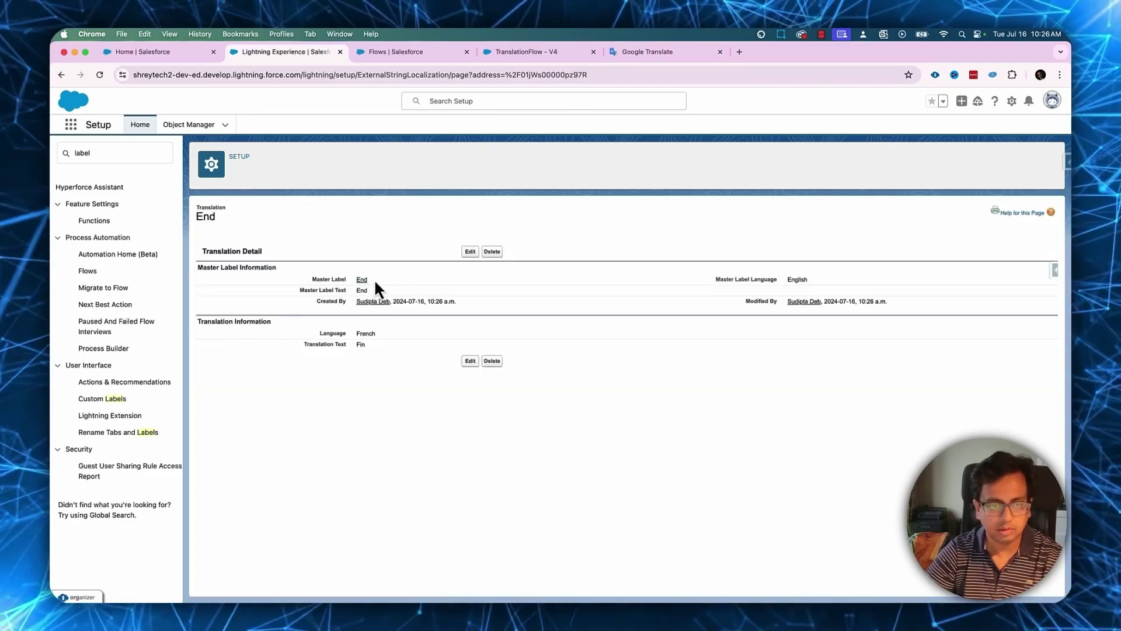
Step: Set the EndMessage display text in TranslationFlow to {!$Label.End} and finish the new End screen
{"action": "left_click_drag", "start_coordinate": [374, 279], "coordinate": [356, 279]}
{"action": "key", "text": "super+c"}
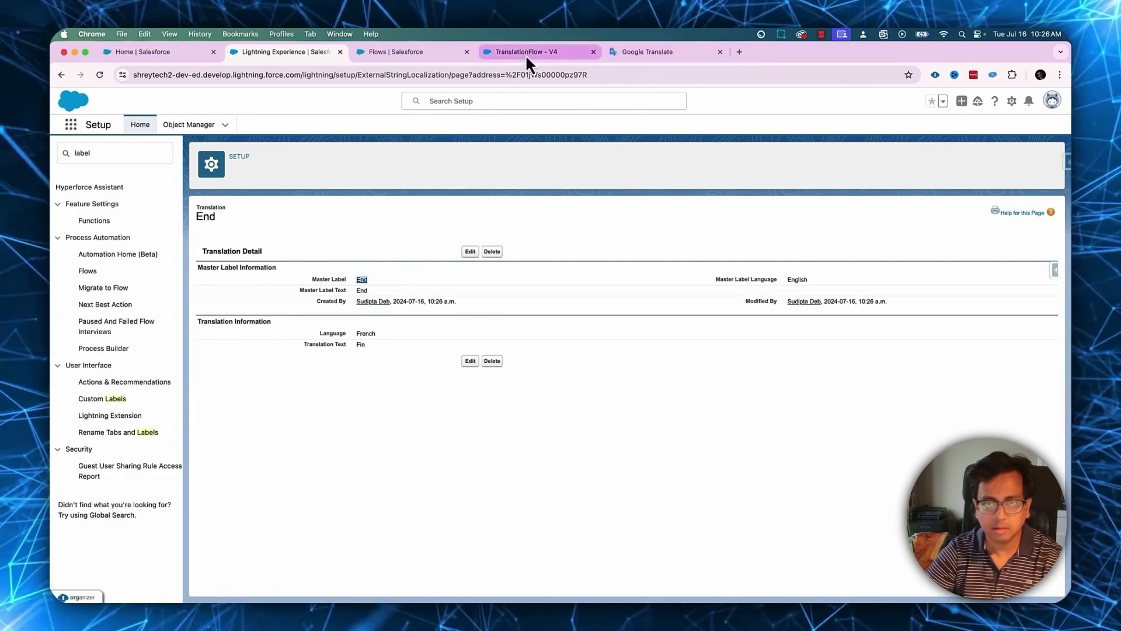
{"action": "left_click", "coordinate": [524, 52]}
{"action": "left_click", "coordinate": [870, 258]}
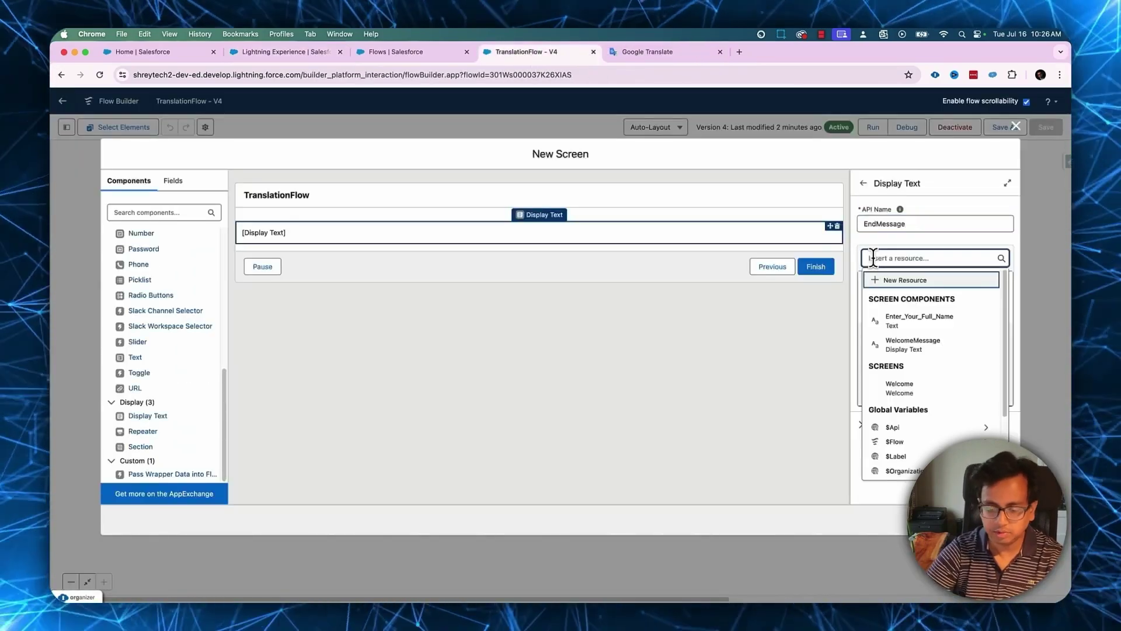
{"action": "type", "text": "labe"}
{"action": "left_click", "coordinate": [906, 296]}
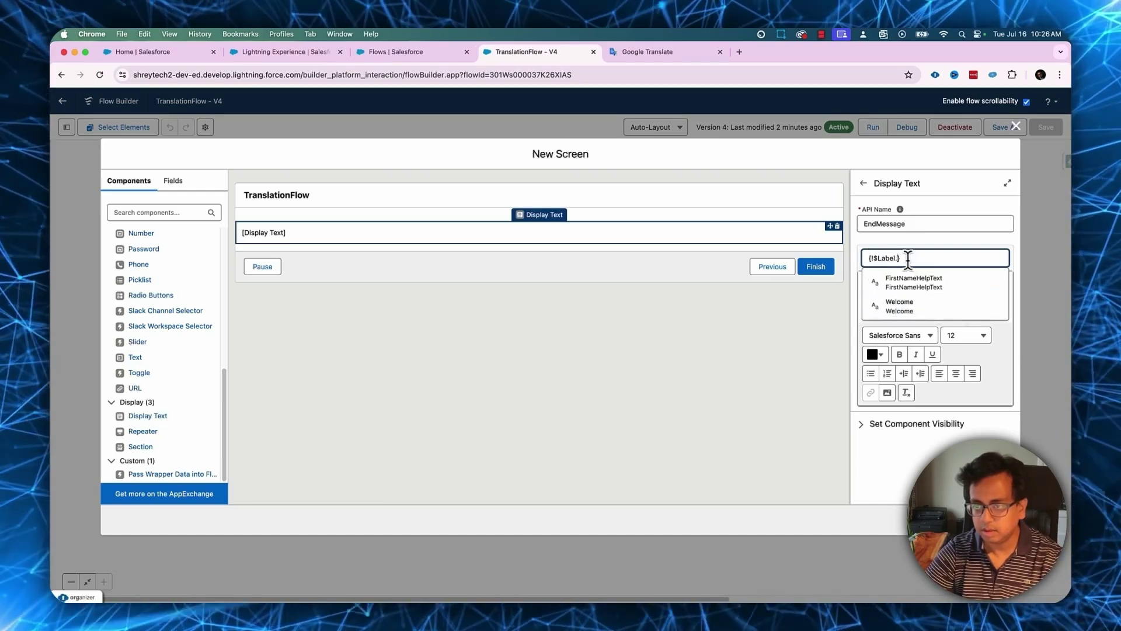
{"action": "left_click", "coordinate": [899, 305]}
{"action": "double_click", "coordinate": [910, 286]}
{"action": "type", "text": "End"}
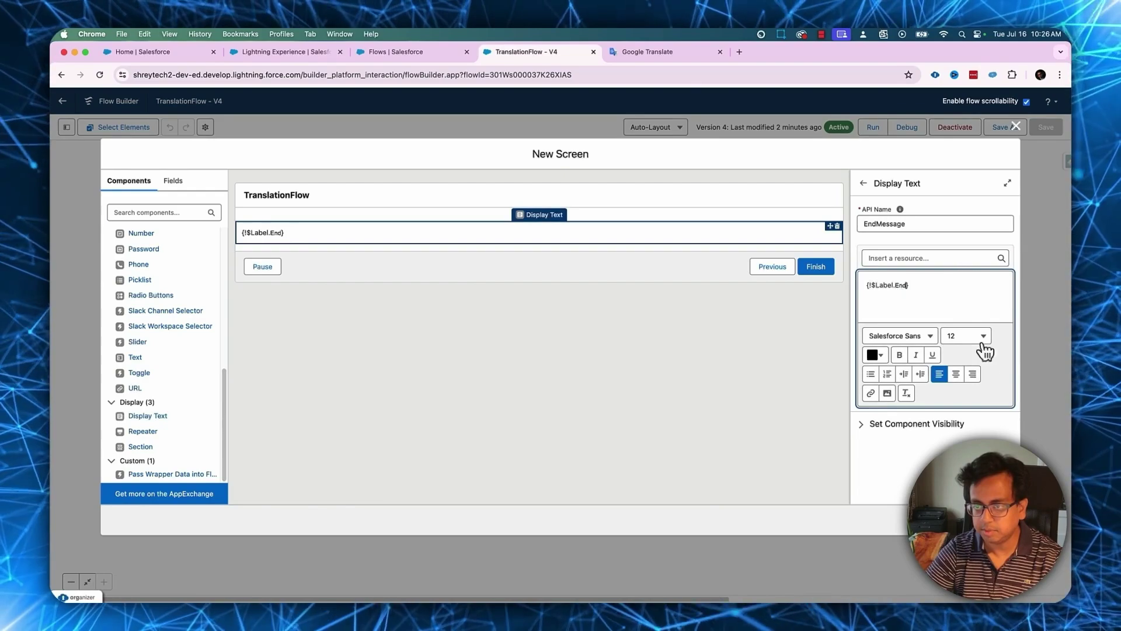
{"action": "left_click", "coordinate": [1016, 125]}
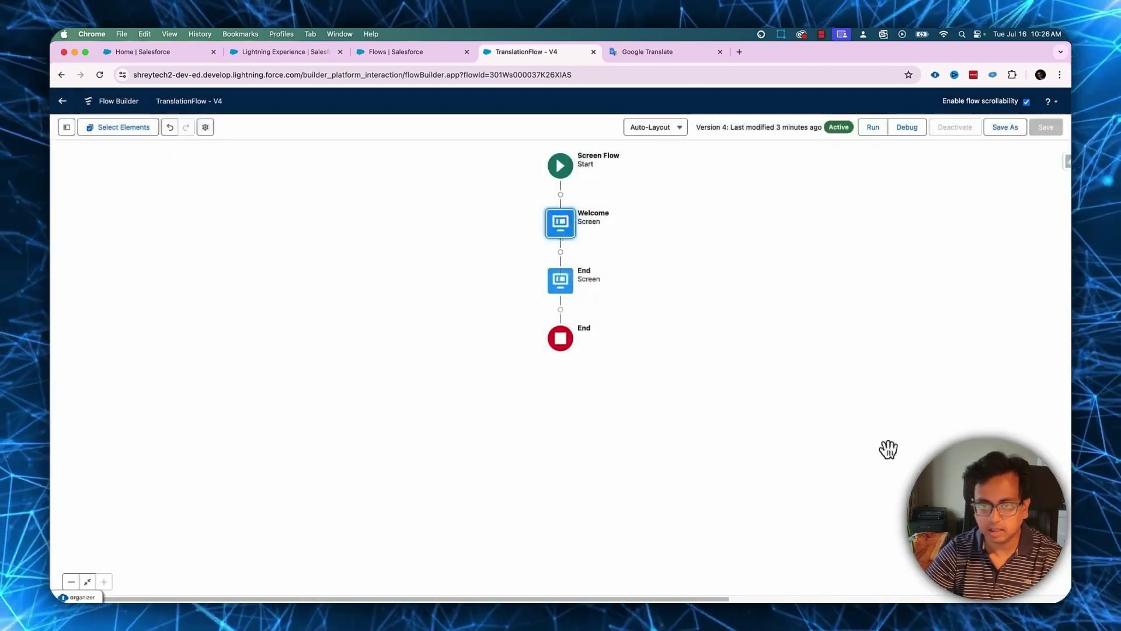
Step: Save TranslationFlow as a new version and activate it
{"action": "left_click", "coordinate": [1004, 125]}
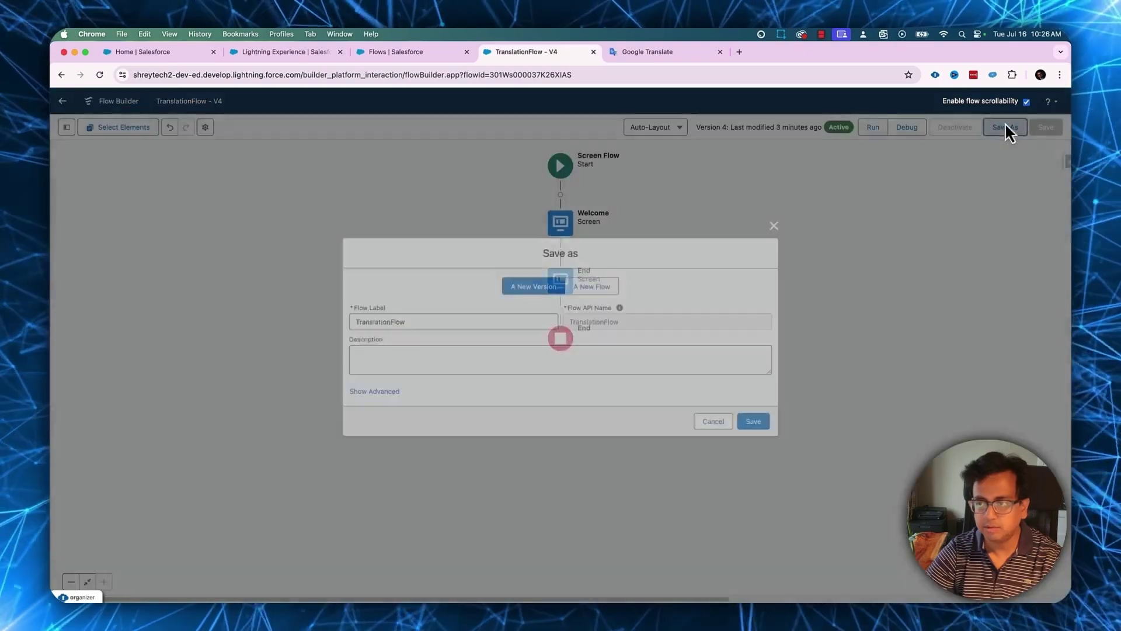
{"action": "left_click", "coordinate": [756, 423]}
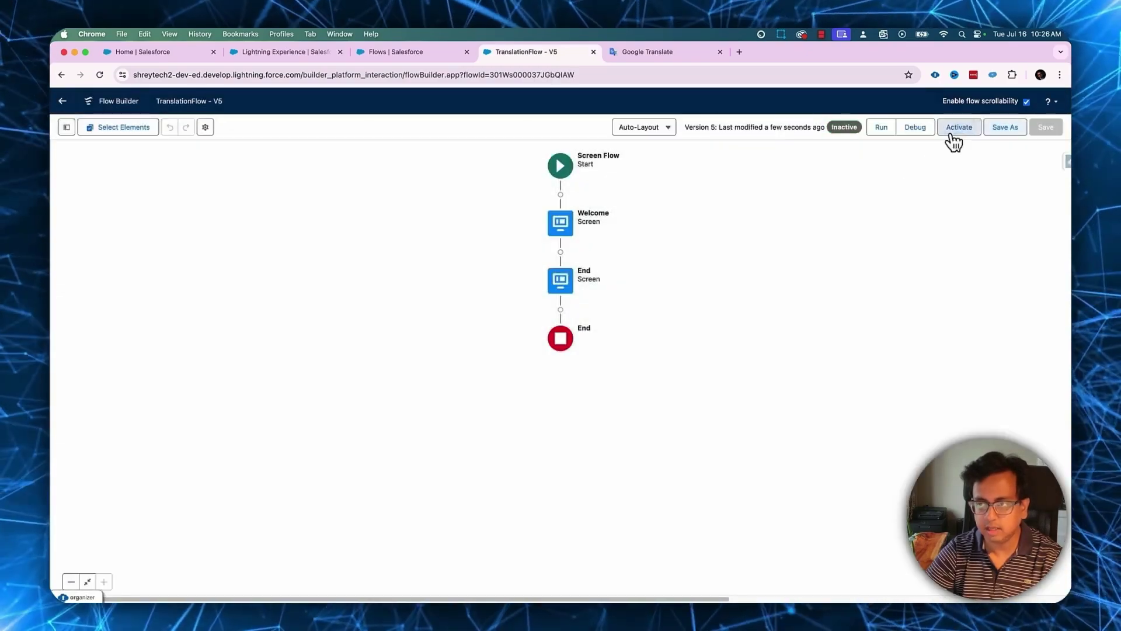
{"action": "left_click", "coordinate": [957, 127]}
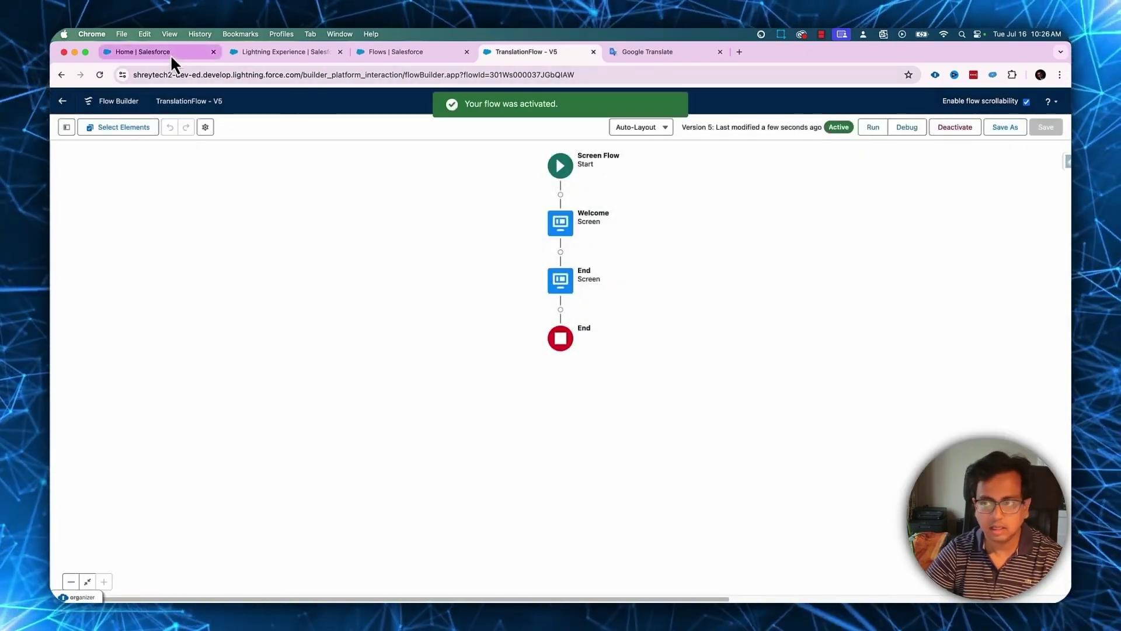
Step: Reload the Salesforce home page and run TranslationFlow through to the finish with dssvdf as the full name
{"action": "left_click", "coordinate": [170, 54]}
{"action": "left_click", "coordinate": [100, 73]}
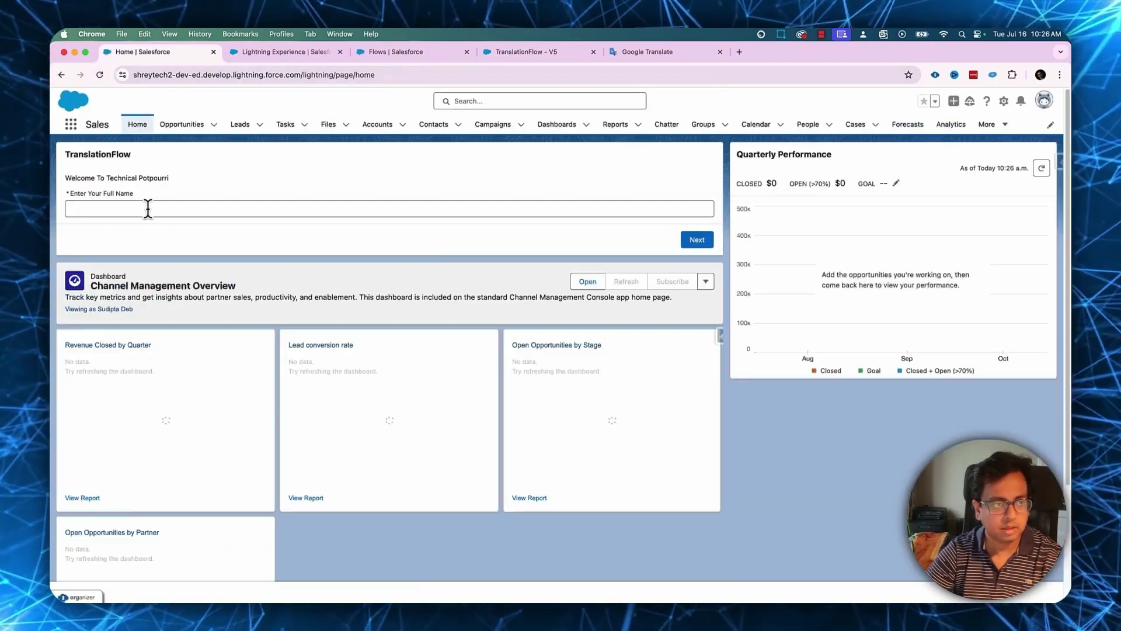
{"action": "left_click", "coordinate": [148, 208]}
{"action": "type", "text": "Shrey"}
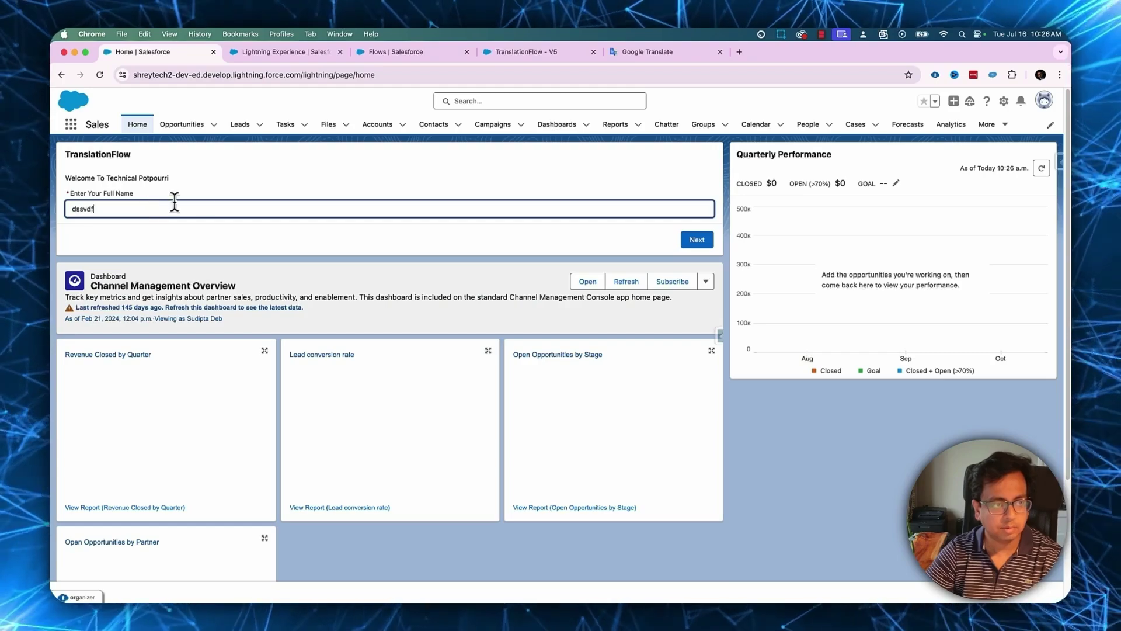
{"action": "left_click", "coordinate": [695, 241]}
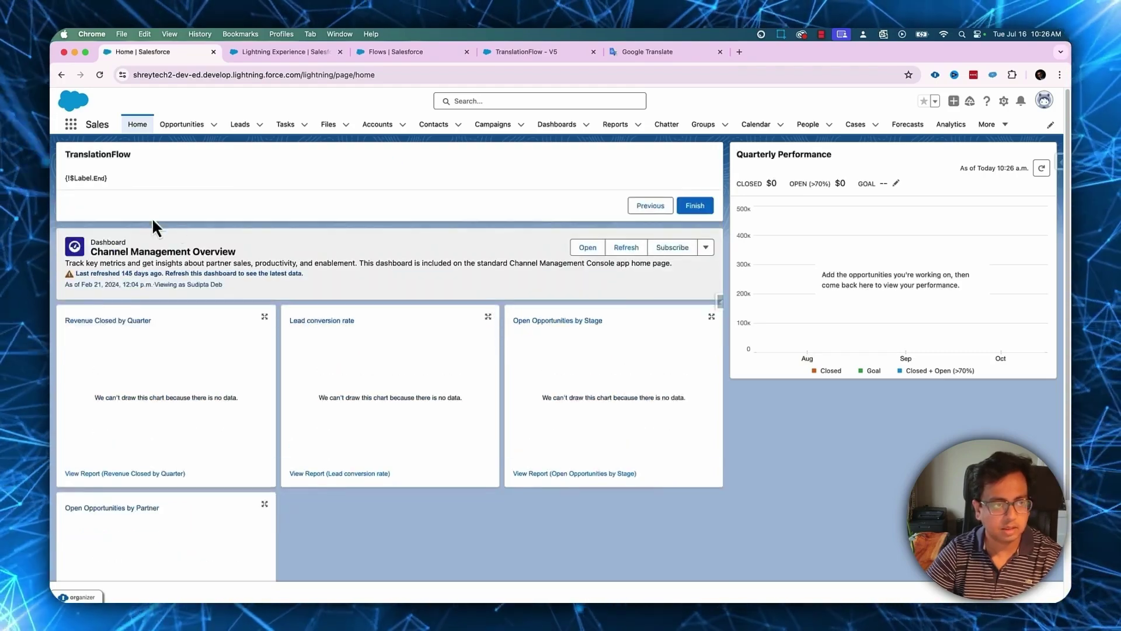
{"action": "left_click", "coordinate": [700, 207]}
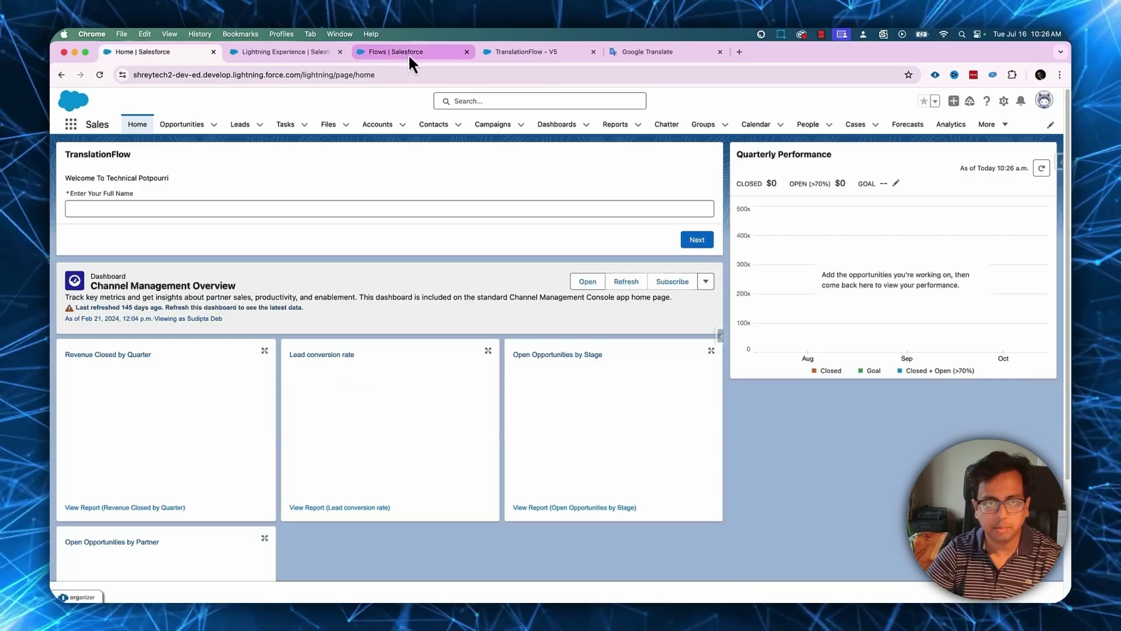
Step: Return to TranslationFlow in Flow Builder and reload the page
{"action": "left_click", "coordinate": [277, 54]}
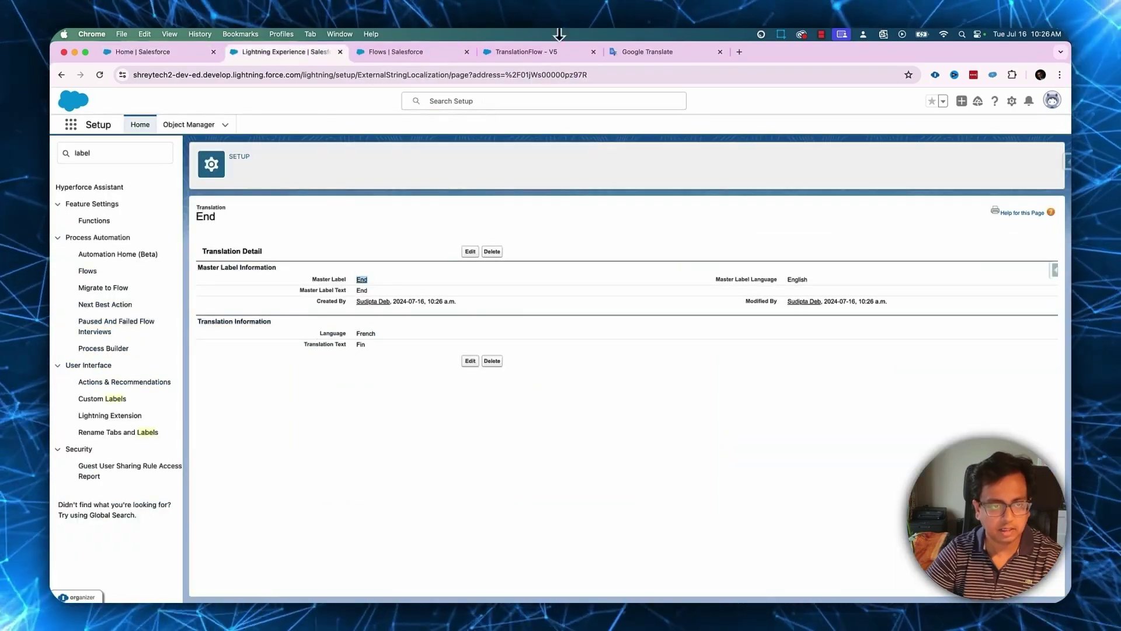
{"action": "left_click", "coordinate": [543, 51]}
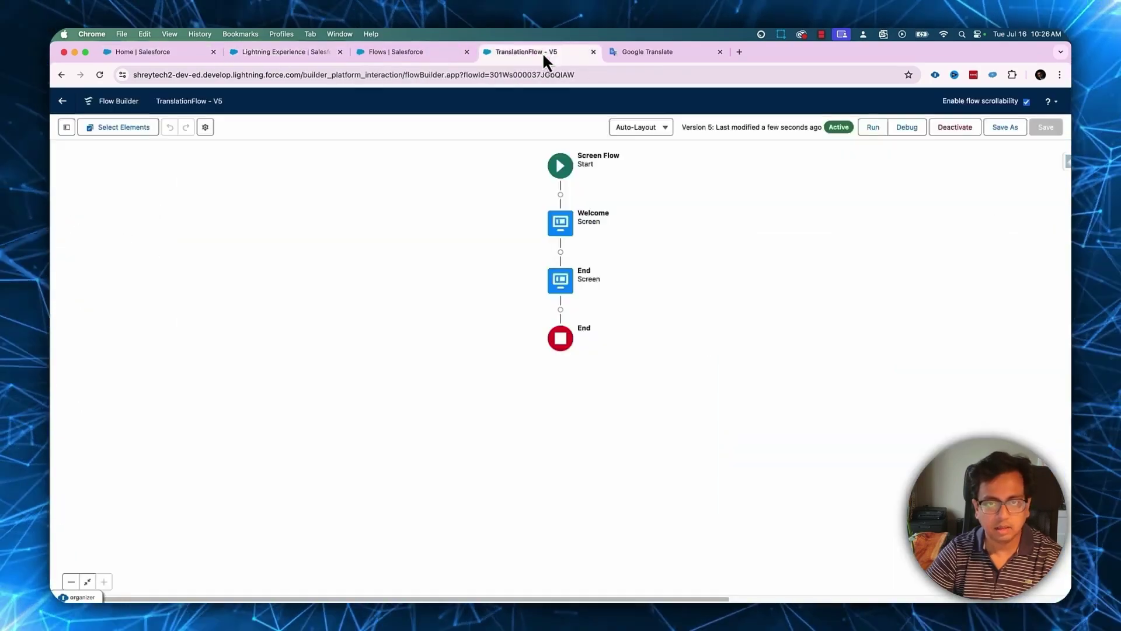
{"action": "left_click", "coordinate": [99, 75]}
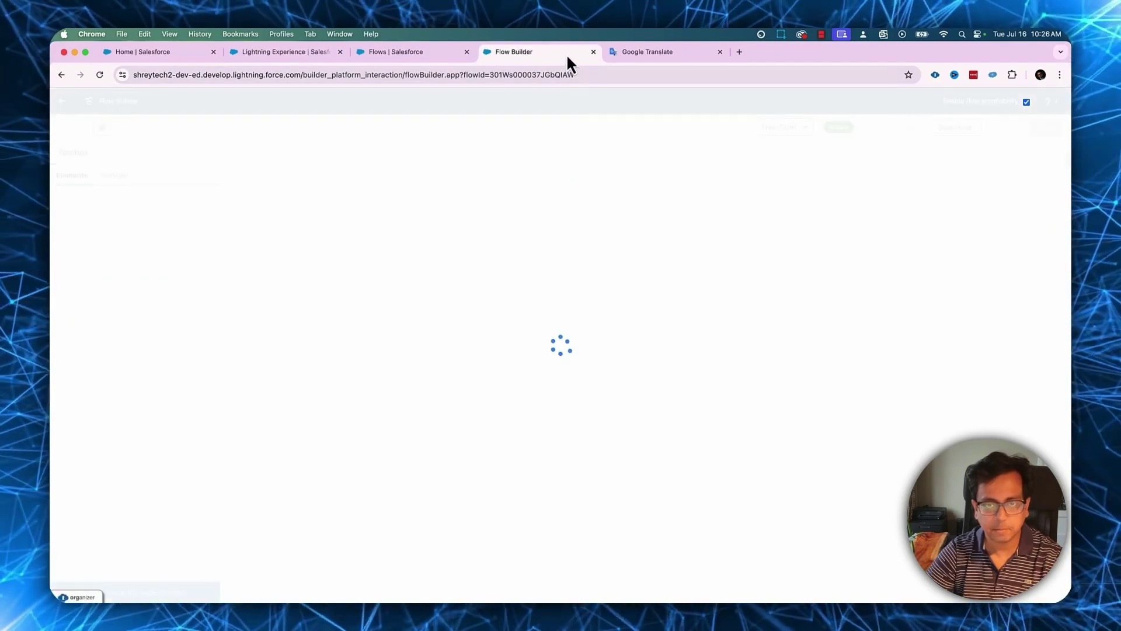
Step: Replace the EndMessage text on the End screen with the End custom label picked from the $Label resources, and finish editing the screen
{"action": "double_click", "coordinate": [567, 322]}
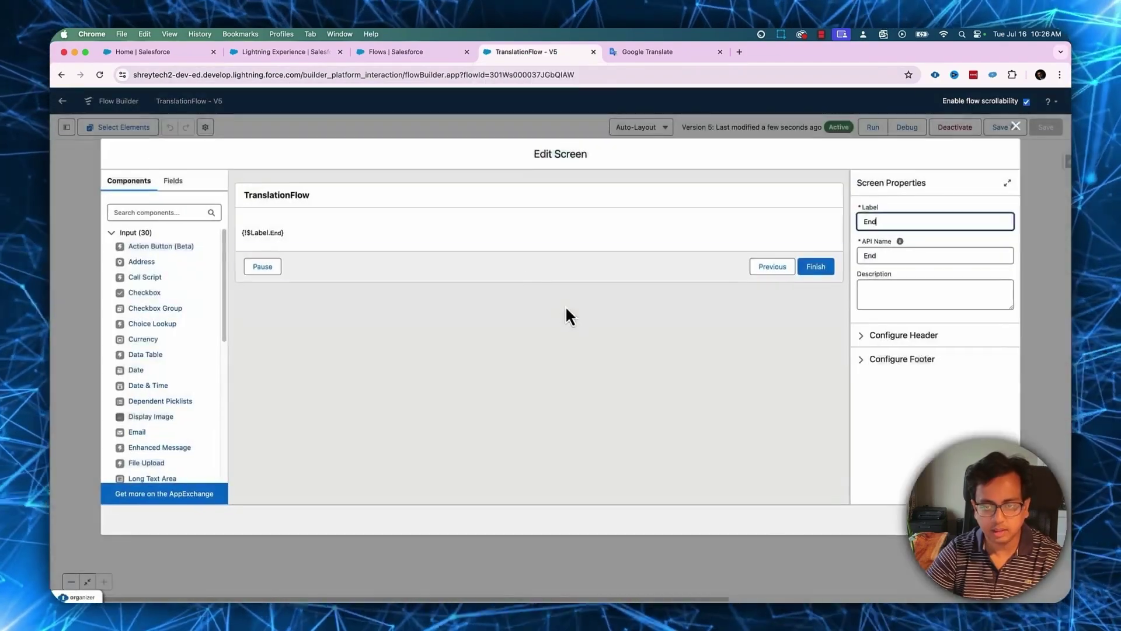
{"action": "left_click", "coordinate": [397, 234]}
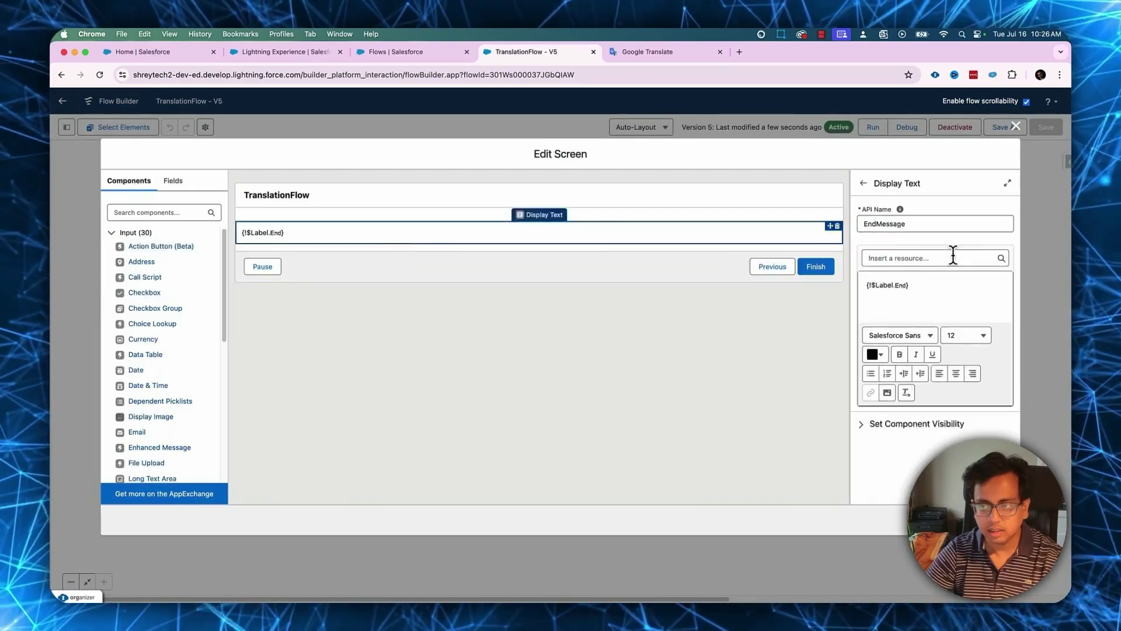
{"action": "left_click", "coordinate": [928, 284]}
{"action": "left_click_drag", "start_coordinate": [928, 284], "coordinate": [864, 285]}
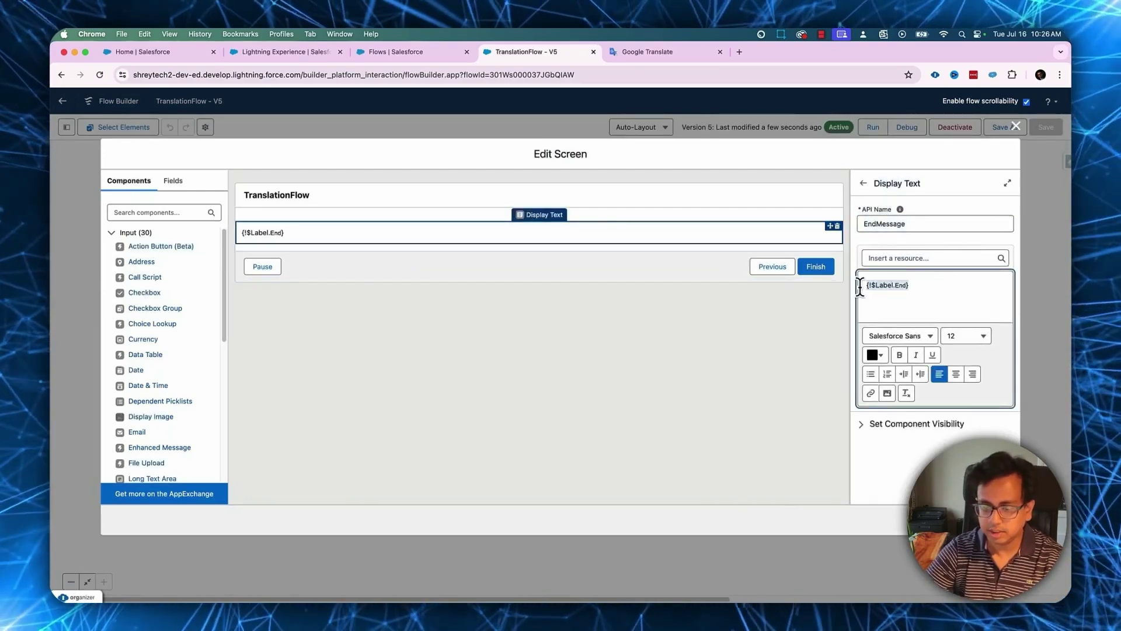
{"action": "key", "text": "BackSpace"}
{"action": "left_click", "coordinate": [876, 257]}
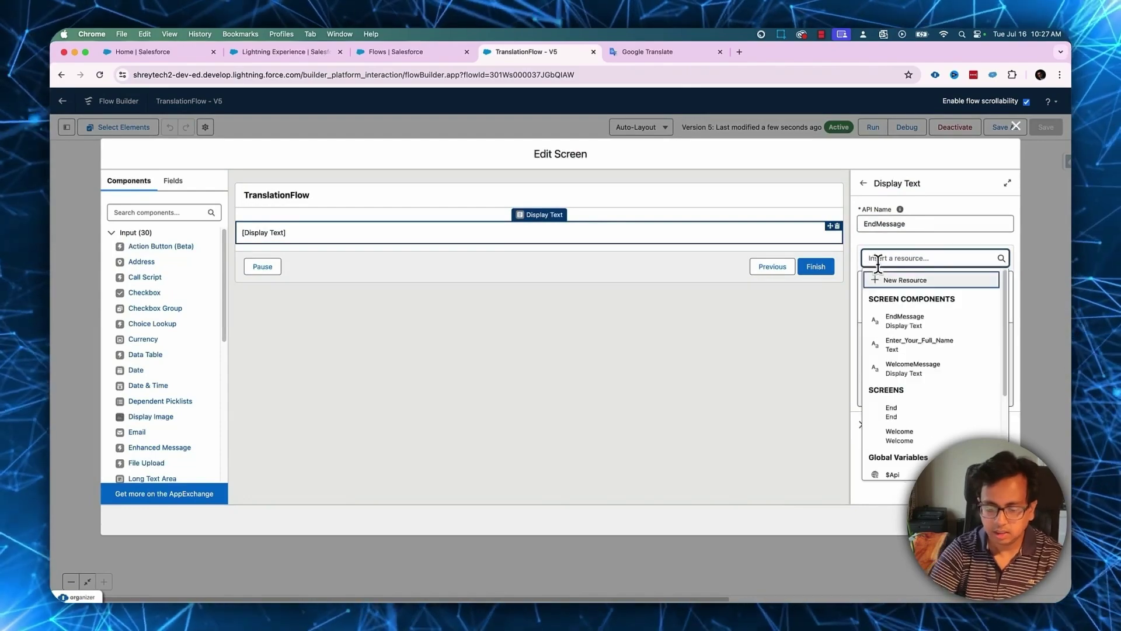
{"action": "type", "text": "labe"}
{"action": "left_click", "coordinate": [913, 298]}
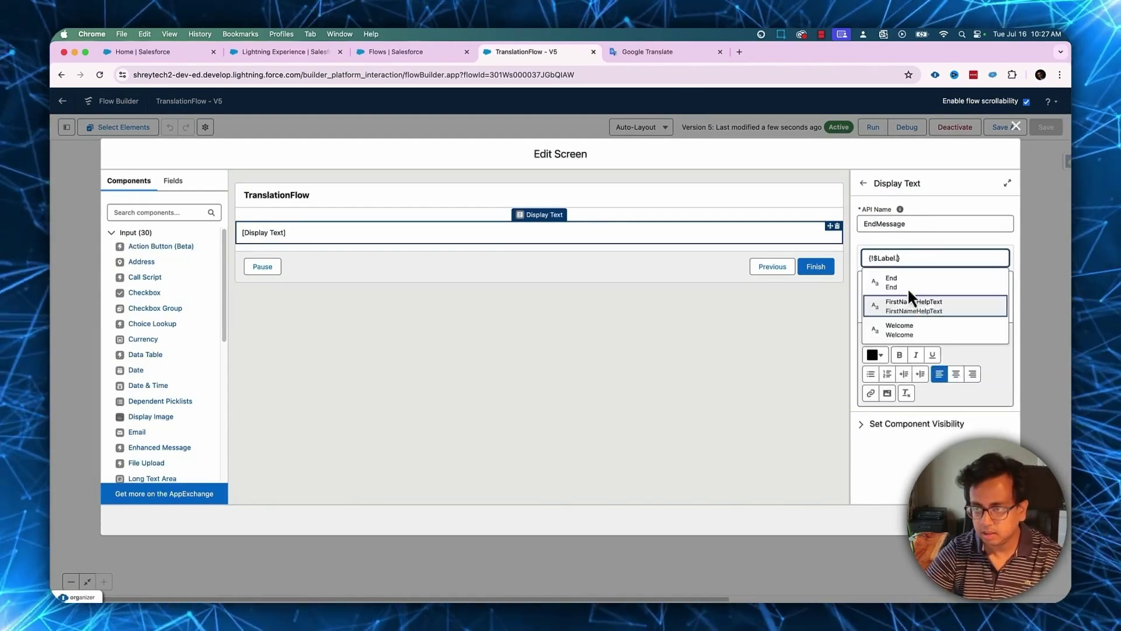
{"action": "left_click", "coordinate": [907, 287]}
{"action": "left_click", "coordinate": [993, 520]}
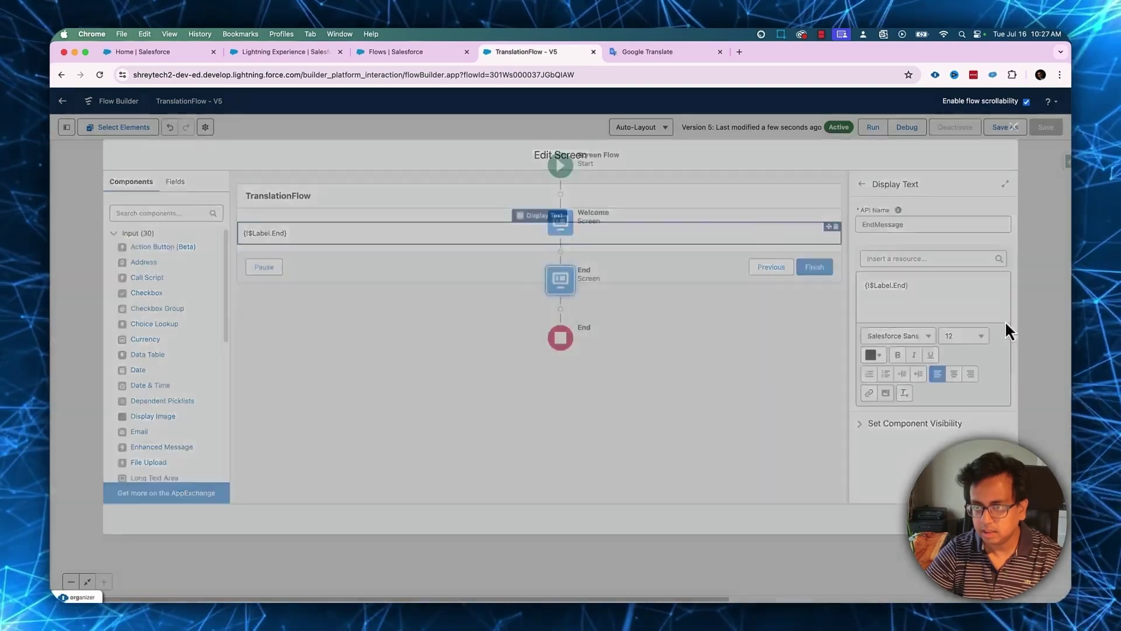
Step: Save the flow with the corrected end message as another new version and activate it
{"action": "left_click", "coordinate": [1004, 127]}
{"action": "left_click", "coordinate": [762, 424]}
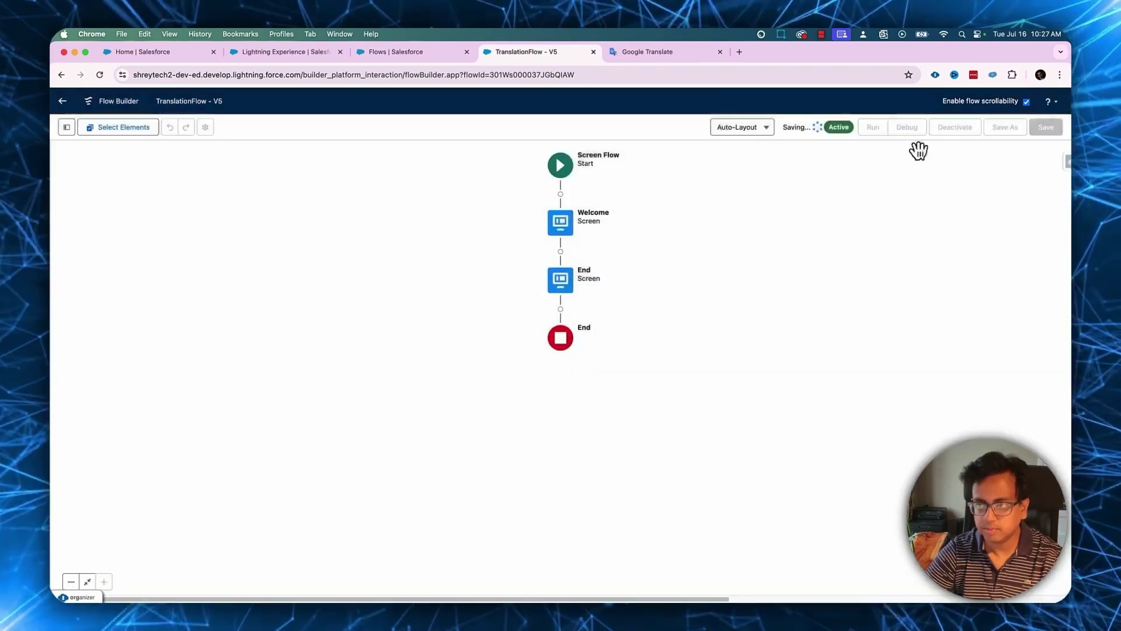
{"action": "left_click", "coordinate": [949, 133]}
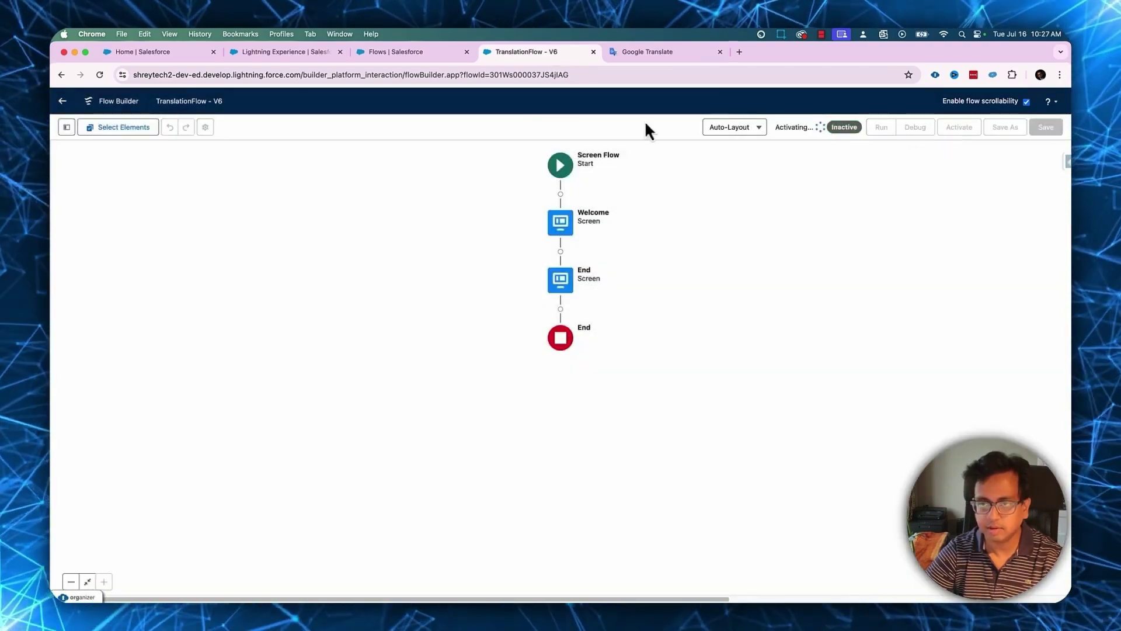
Step: Reload the home page, run the flow with sddf as the full name, and step back and forth between its two screens
{"action": "left_click", "coordinate": [166, 53]}
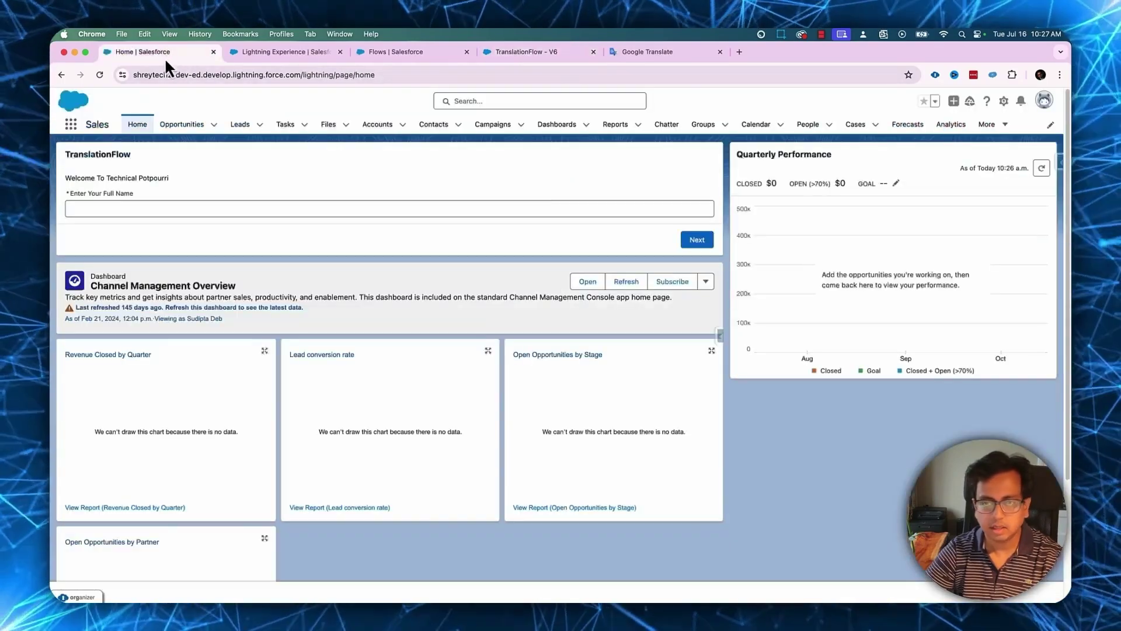
{"action": "left_click", "coordinate": [101, 73]}
{"action": "left_click", "coordinate": [175, 207]}
{"action": "type", "text": "sddf"}
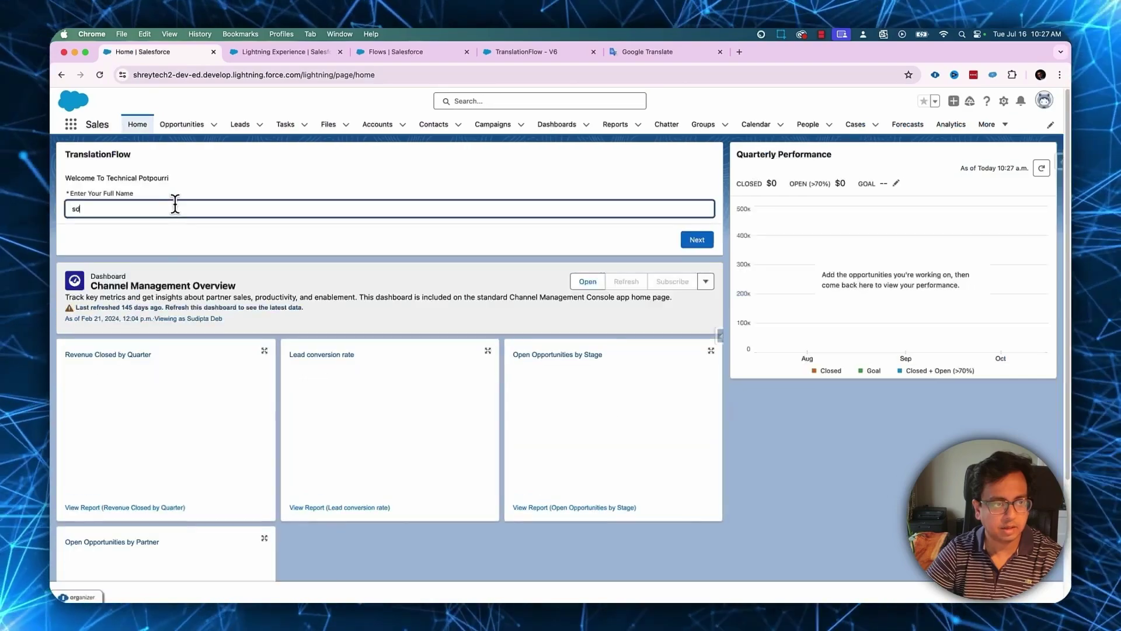
{"action": "left_click", "coordinate": [703, 240]}
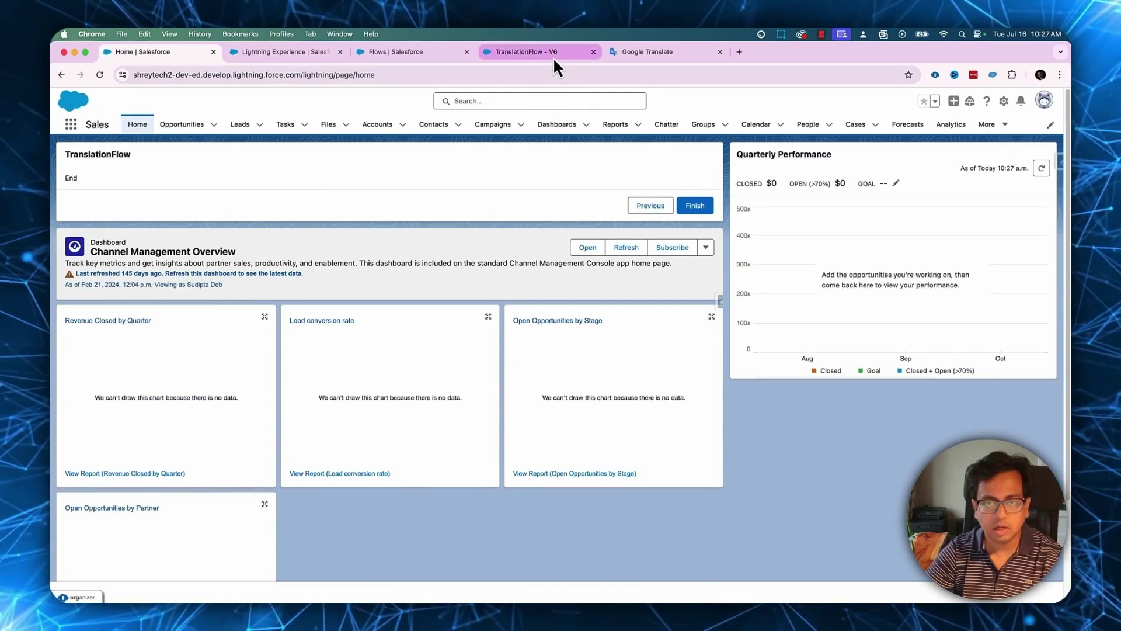
{"action": "left_click", "coordinate": [651, 210]}
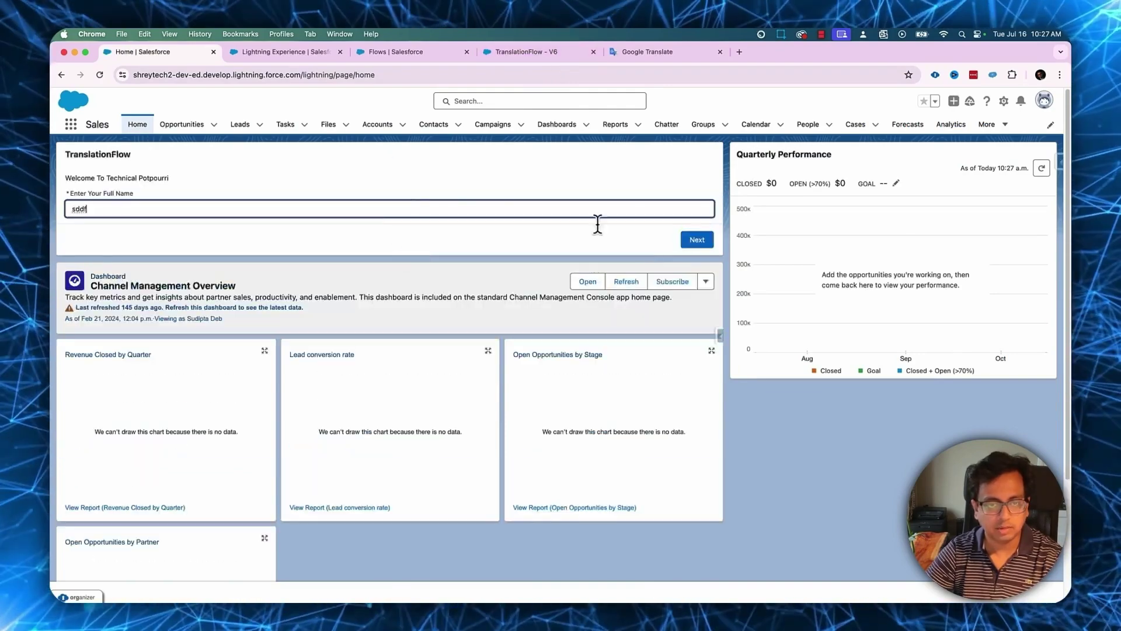
{"action": "left_click", "coordinate": [698, 242]}
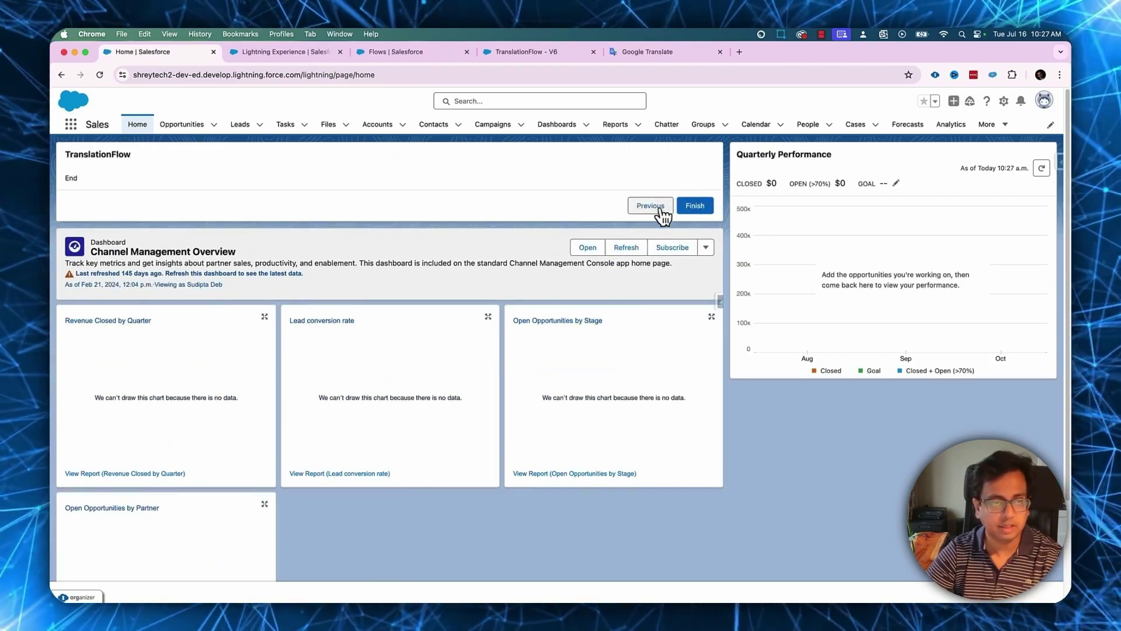
Step: In TranslationFlow, give the Welcome screen's footer a custom Next or Finish button label, Go To Next Page
{"action": "left_click", "coordinate": [436, 51]}
{"action": "left_click", "coordinate": [513, 52]}
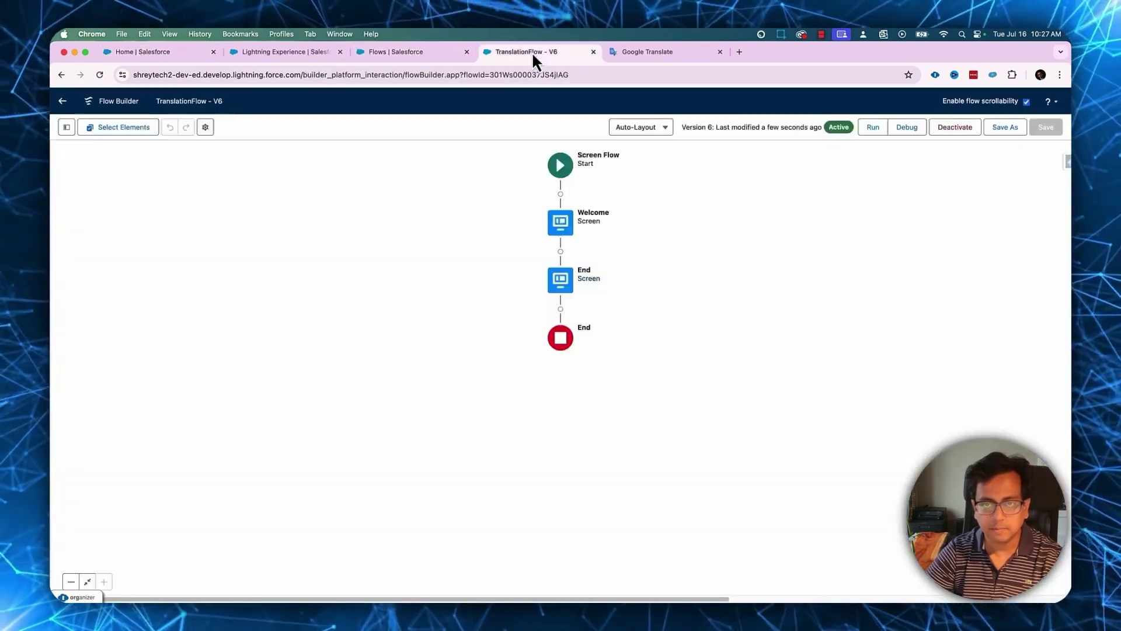
{"action": "left_click", "coordinate": [555, 232]}
{"action": "left_click", "coordinate": [555, 326]}
{"action": "left_click", "coordinate": [860, 362]}
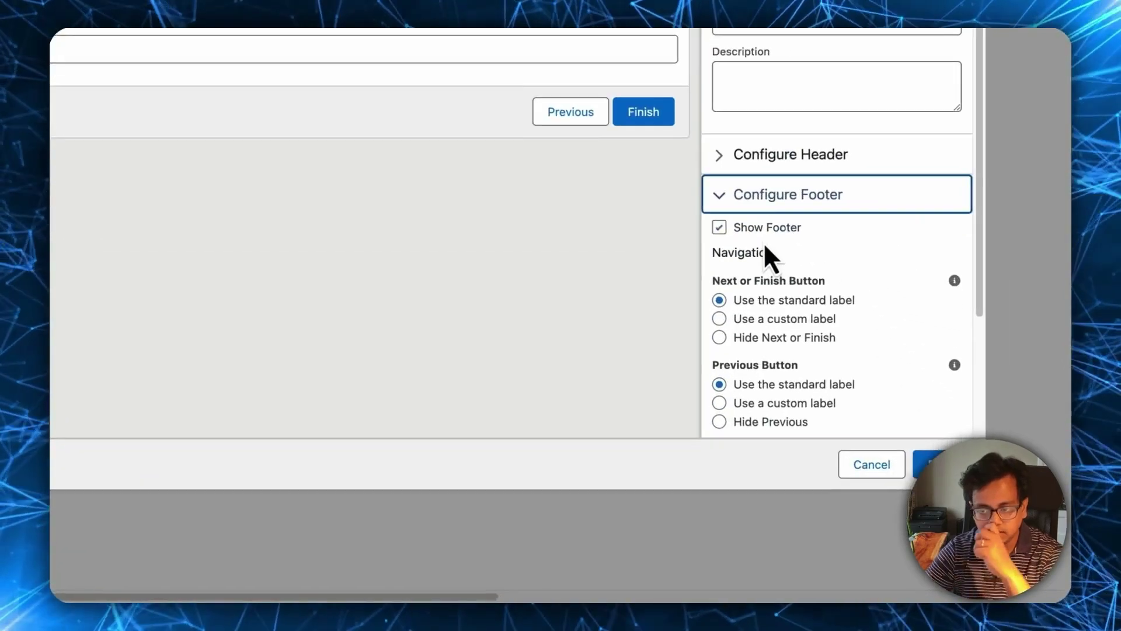
{"action": "scroll", "coordinate": [841, 280], "scroll_direction": "down", "scroll_amount": 2}
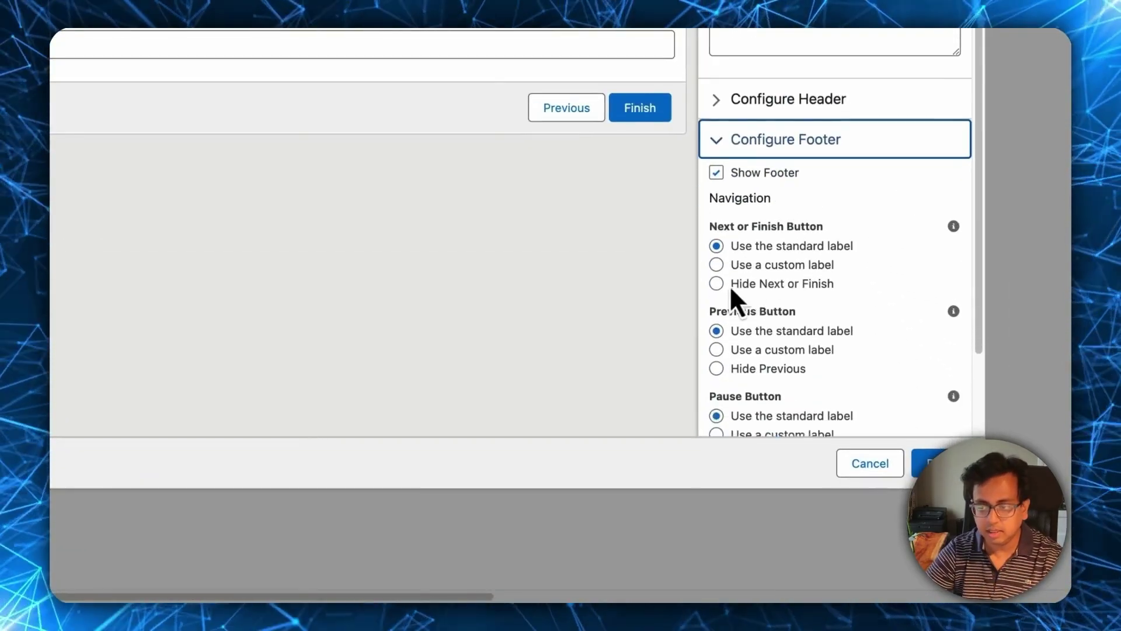
{"action": "left_click", "coordinate": [717, 266]}
{"action": "scroll", "coordinate": [768, 260], "scroll_direction": "down", "scroll_amount": 5}
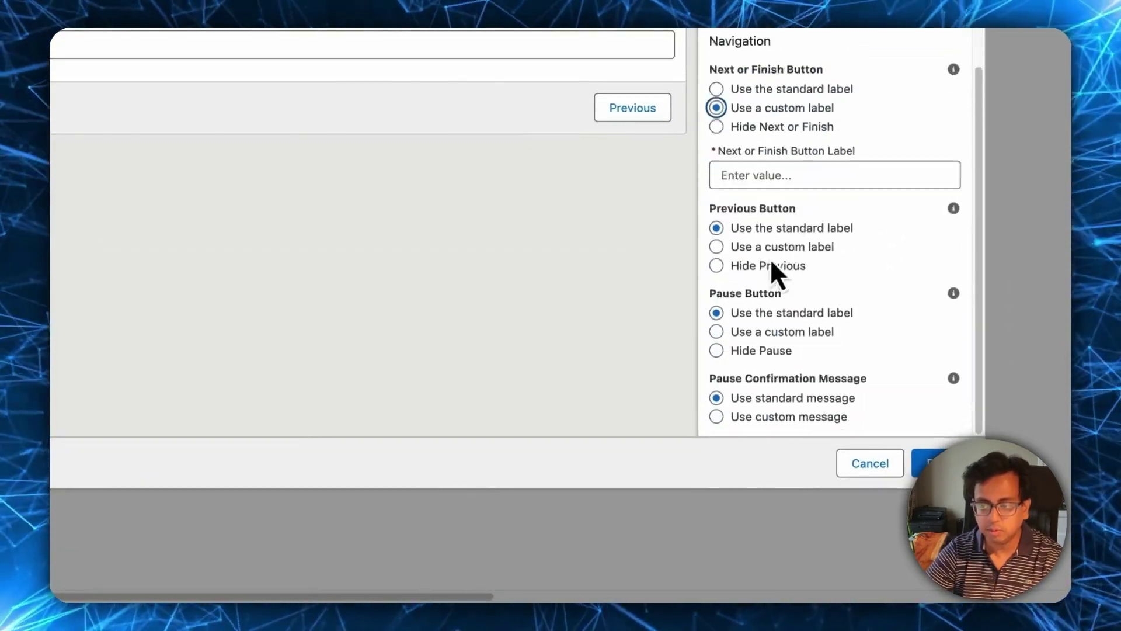
{"action": "left_click", "coordinate": [763, 176]}
{"action": "type", "text": "Go To Next Page"}
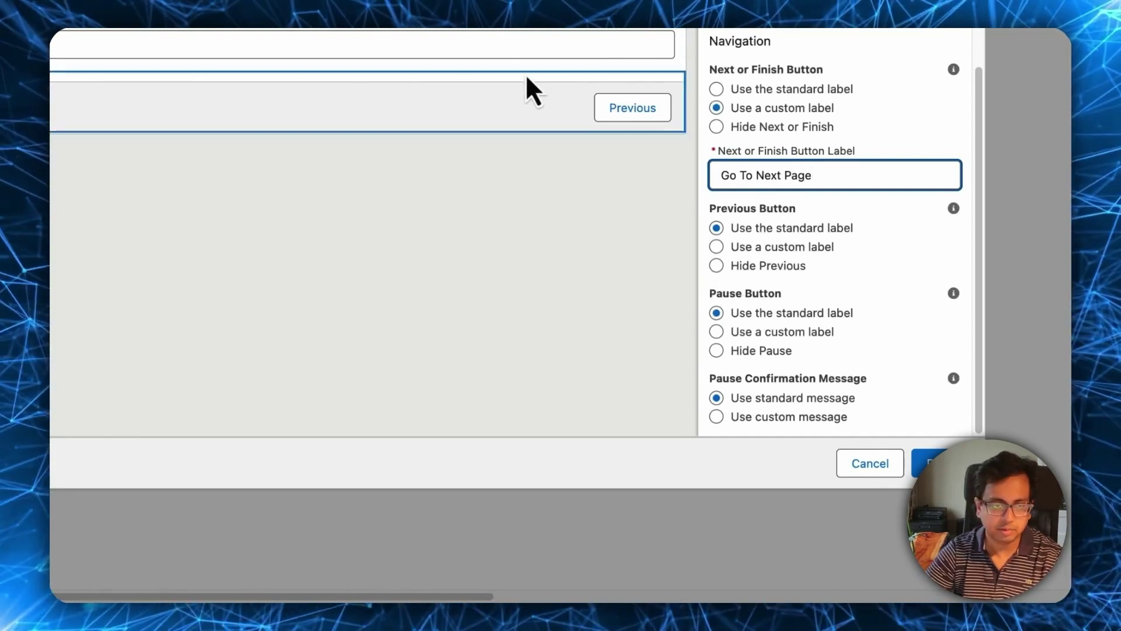
Step: Set the Welcome screen's Pause button to the custom label Hold On and finish editing the screen
{"action": "left_click", "coordinate": [717, 331]}
{"action": "left_click", "coordinate": [758, 393]}
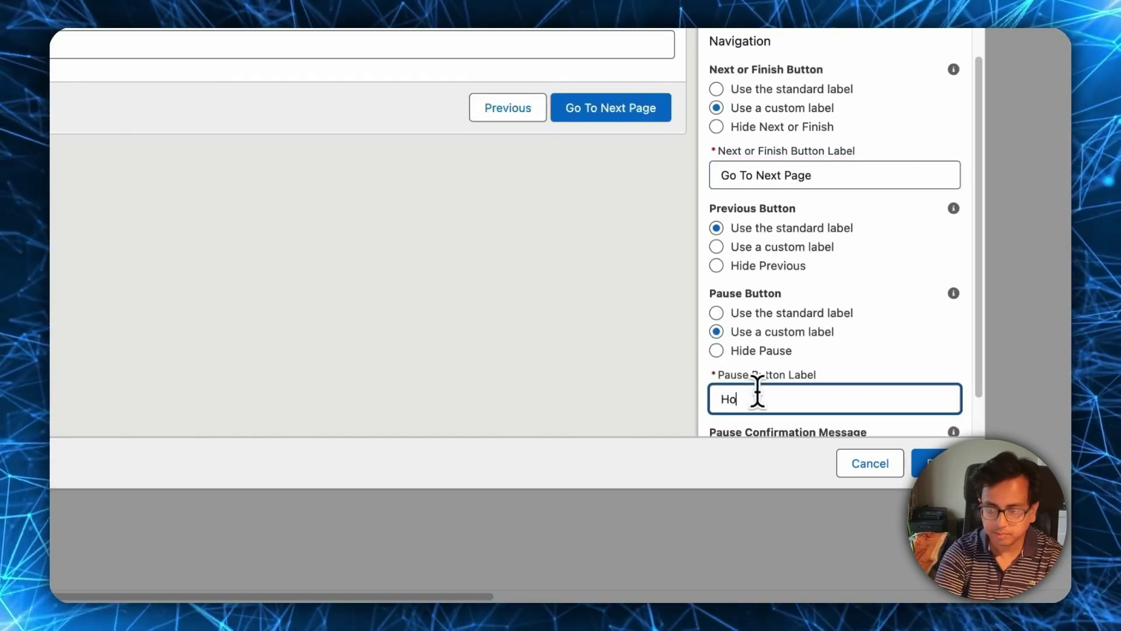
{"action": "scroll", "coordinate": [787, 356], "scroll_direction": "down", "scroll_amount": 2}
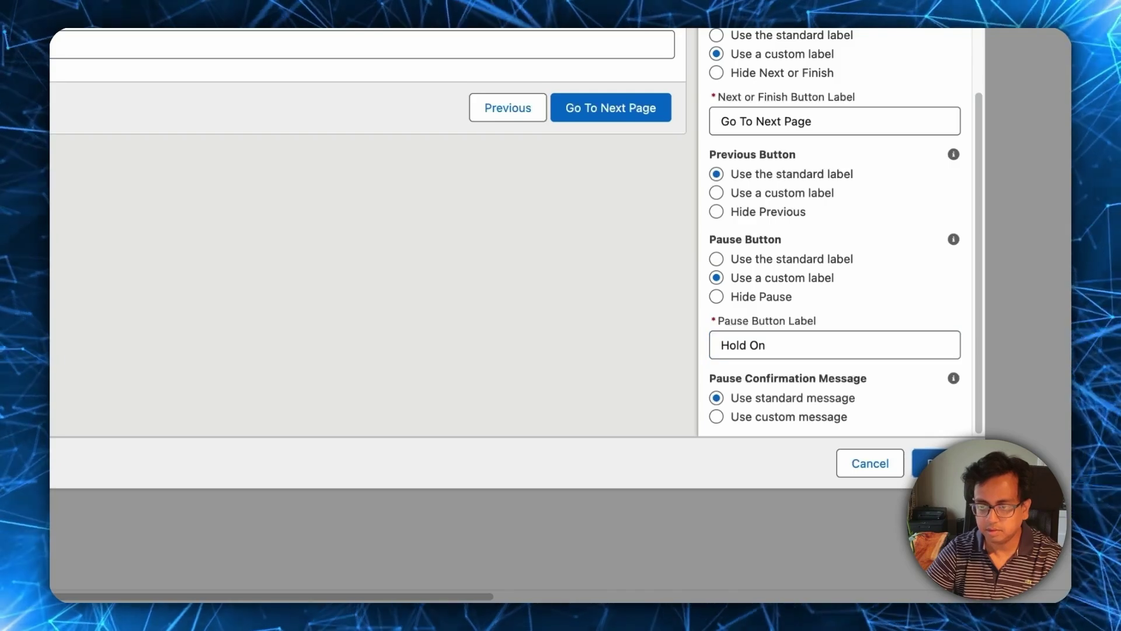
{"action": "left_click", "coordinate": [934, 463]}
Step: On the End screen's footer, set custom labels End for the Next or Finish button and Go Back for the Previous button
{"action": "left_click", "coordinate": [217, 55]}
{"action": "double_click", "coordinate": [217, 56]}
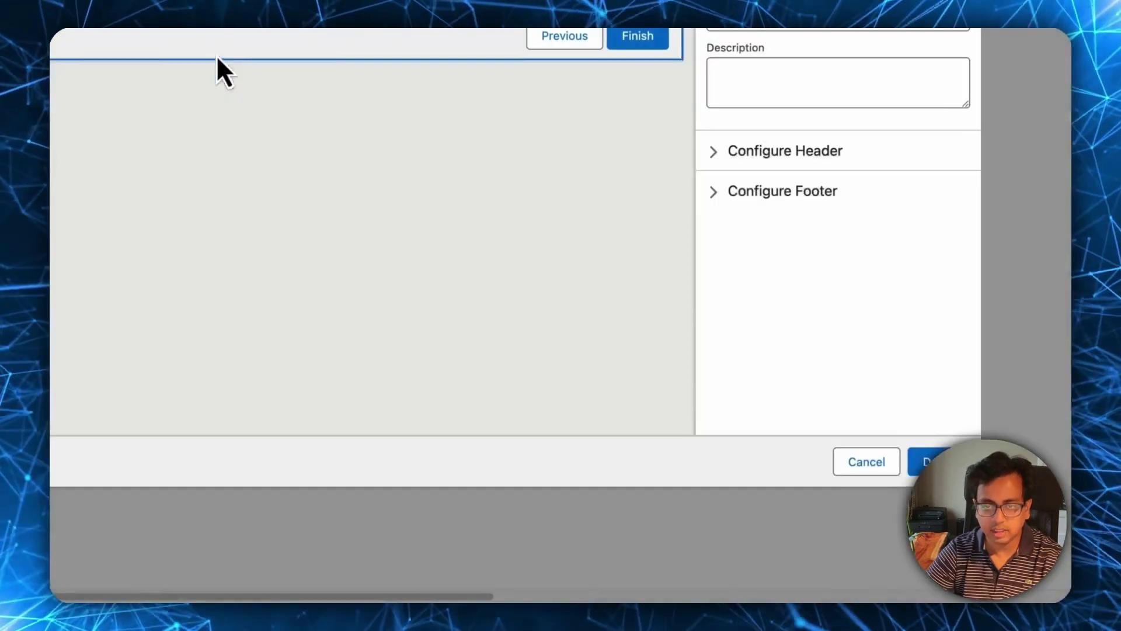
{"action": "left_click", "coordinate": [718, 193]}
{"action": "scroll", "coordinate": [875, 261], "scroll_direction": "down", "scroll_amount": 3}
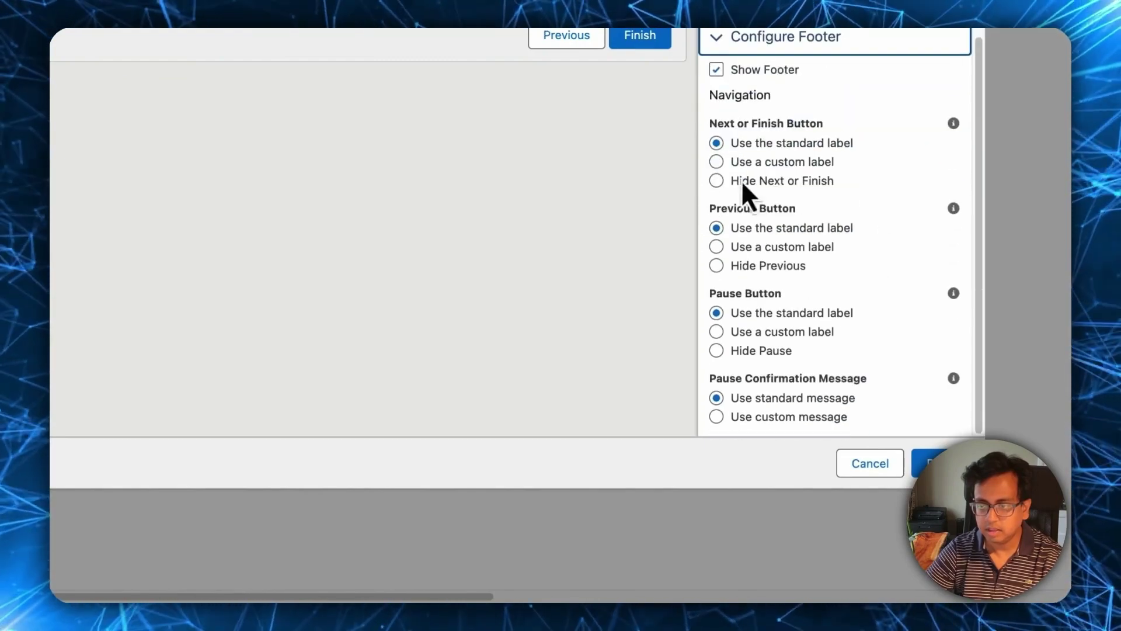
{"action": "left_click", "coordinate": [717, 162]}
{"action": "left_click", "coordinate": [761, 227]}
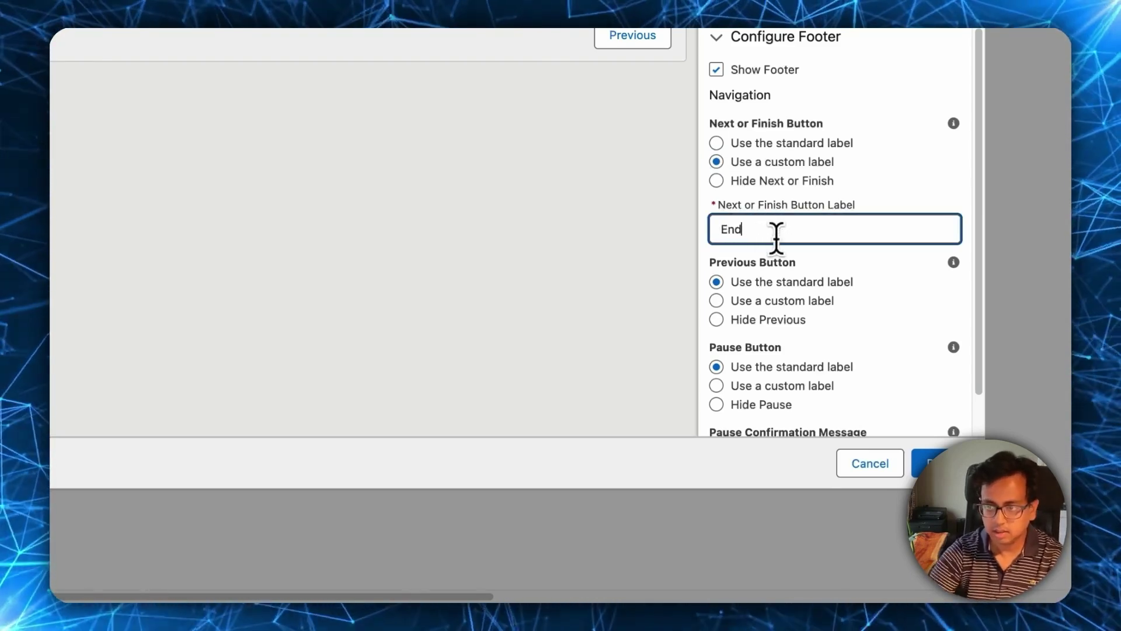
{"action": "left_click", "coordinate": [714, 304]}
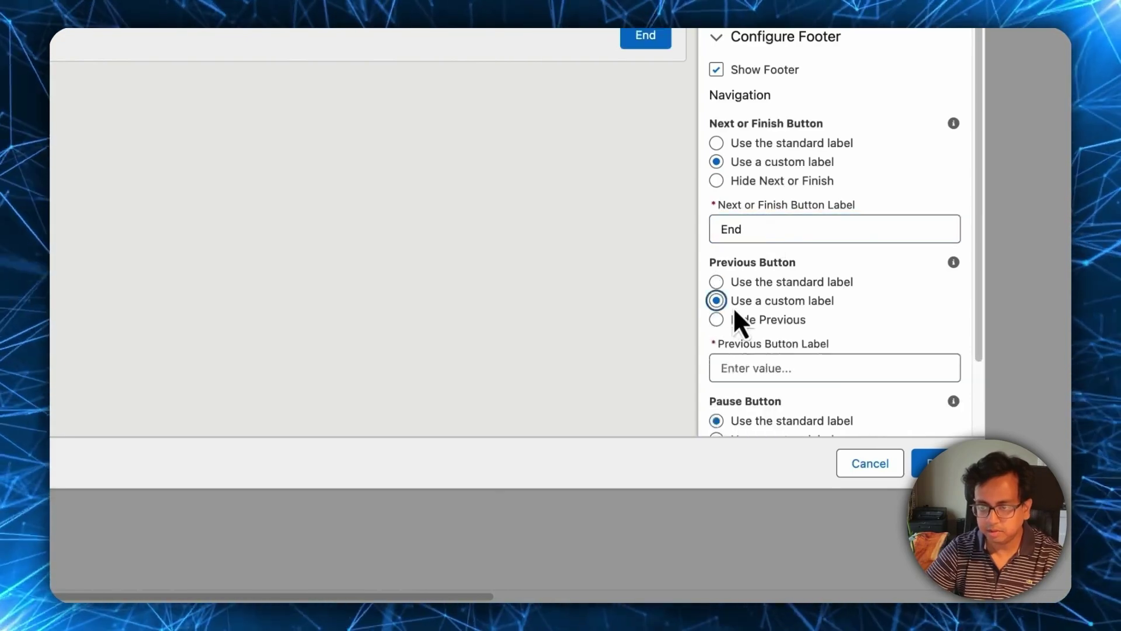
{"action": "left_click", "coordinate": [750, 357]}
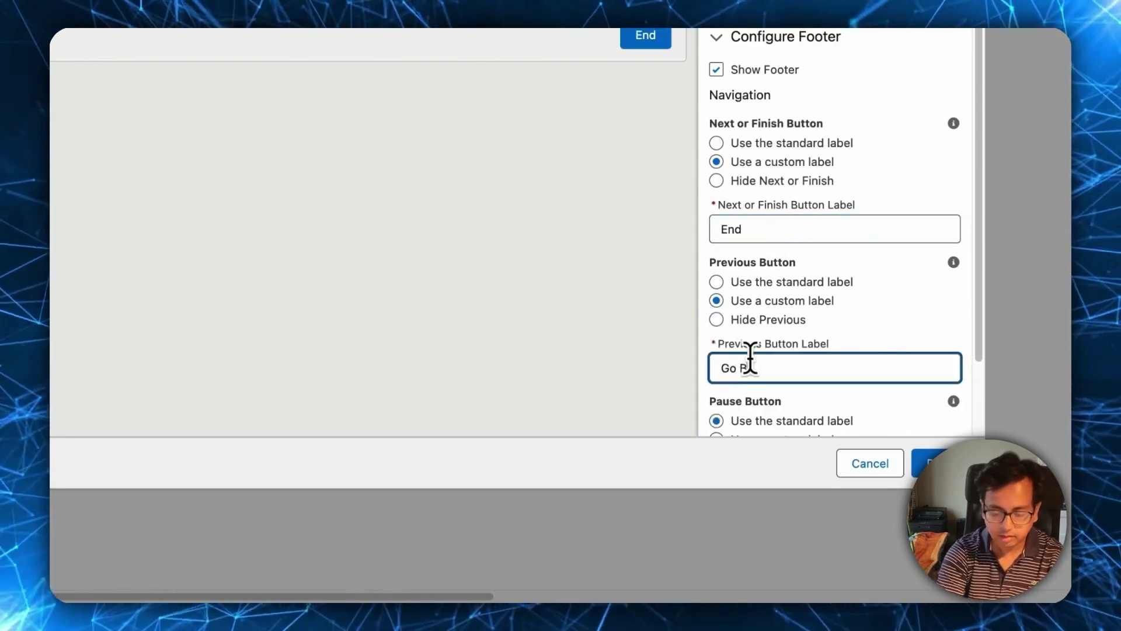
{"action": "scroll", "coordinate": [766, 250], "scroll_direction": "down", "scroll_amount": 3}
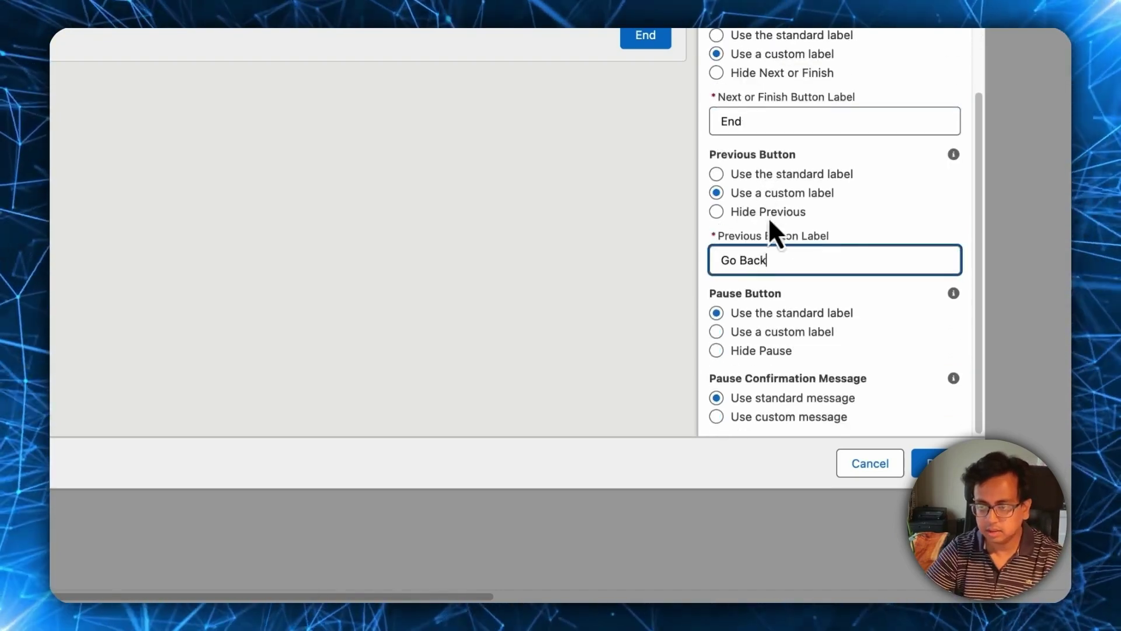
Step: Set the End screen's Pause button to the custom label Hold On and finish editing the screen
{"action": "left_click", "coordinate": [719, 335]}
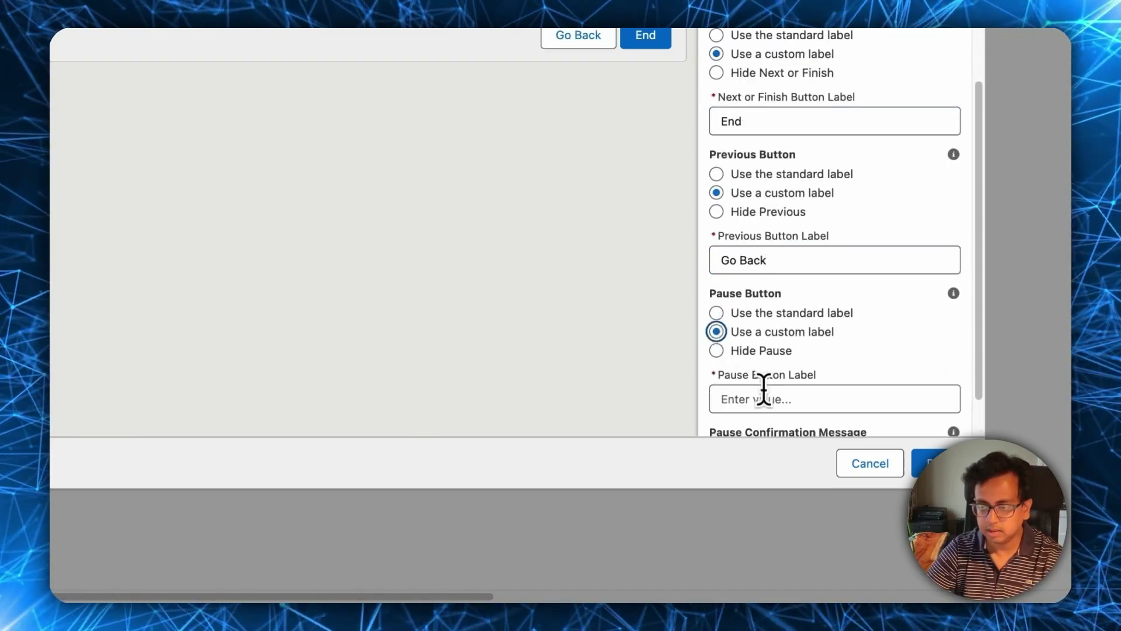
{"action": "left_click", "coordinate": [764, 397]}
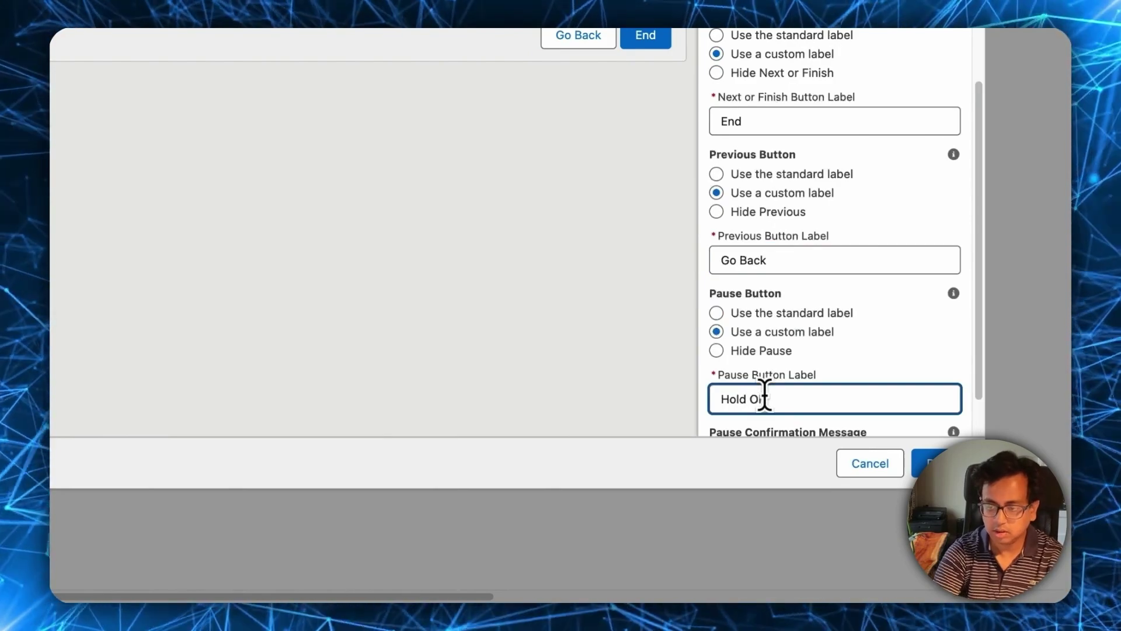
{"action": "scroll", "coordinate": [764, 398], "scroll_direction": "down", "scroll_amount": 1}
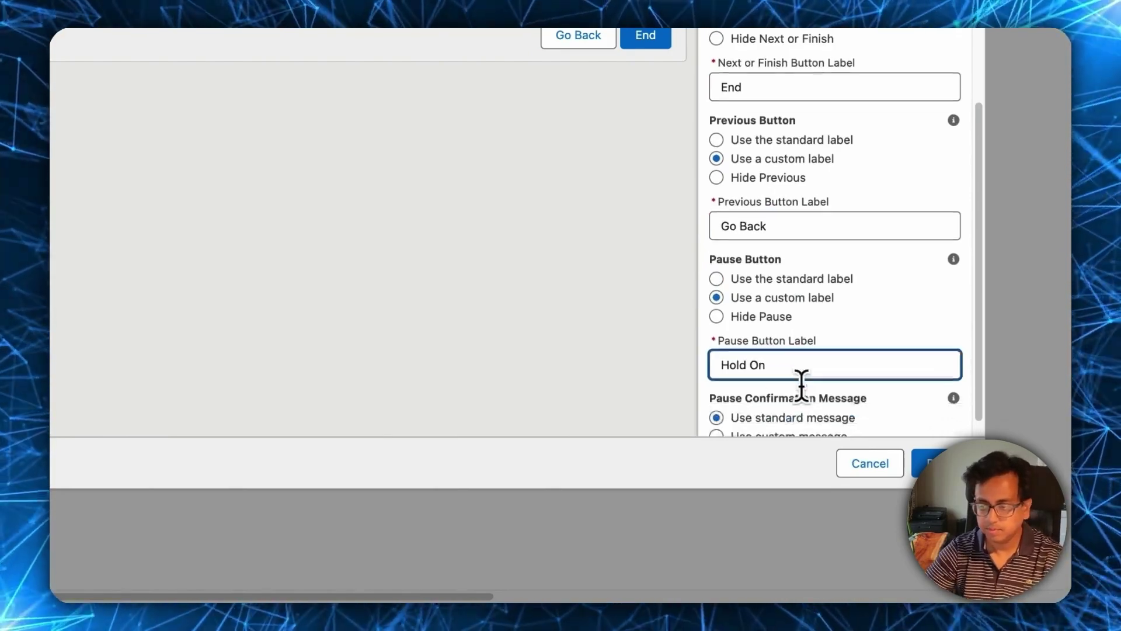
{"action": "left_click", "coordinate": [934, 463]}
Step: Save the flow with the custom footer labels as a new version and activate it
{"action": "left_click", "coordinate": [1005, 127]}
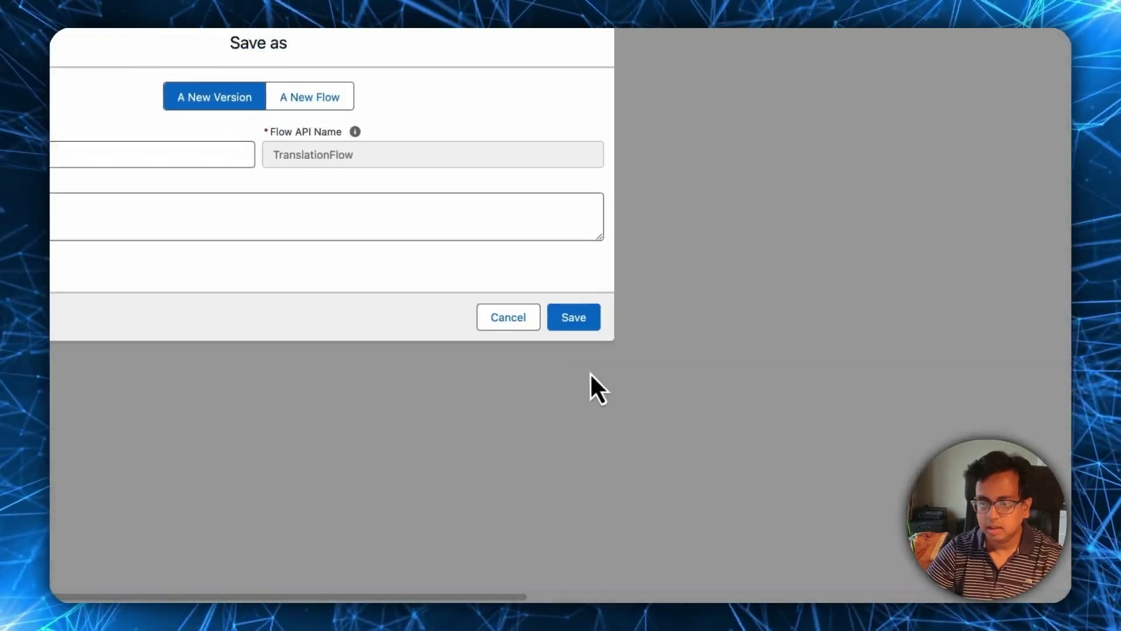
{"action": "left_click", "coordinate": [744, 412]}
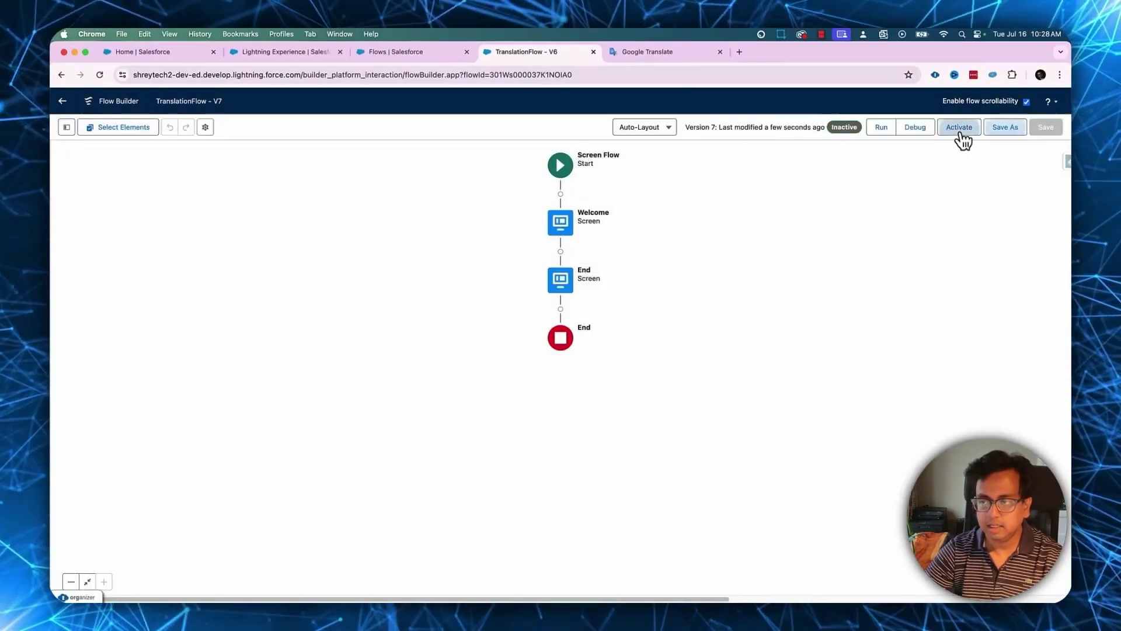
{"action": "left_click", "coordinate": [952, 132]}
Step: Reload the home page and run the flow to its end with sdvsdf as the full name
{"action": "left_click", "coordinate": [150, 54]}
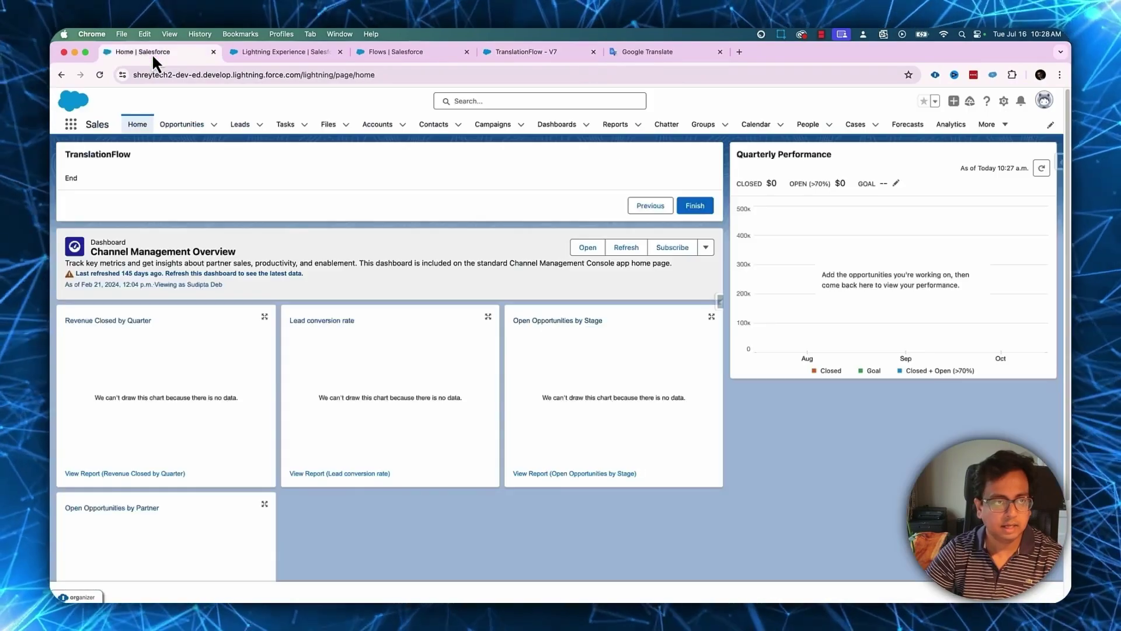
{"action": "left_click", "coordinate": [100, 74]}
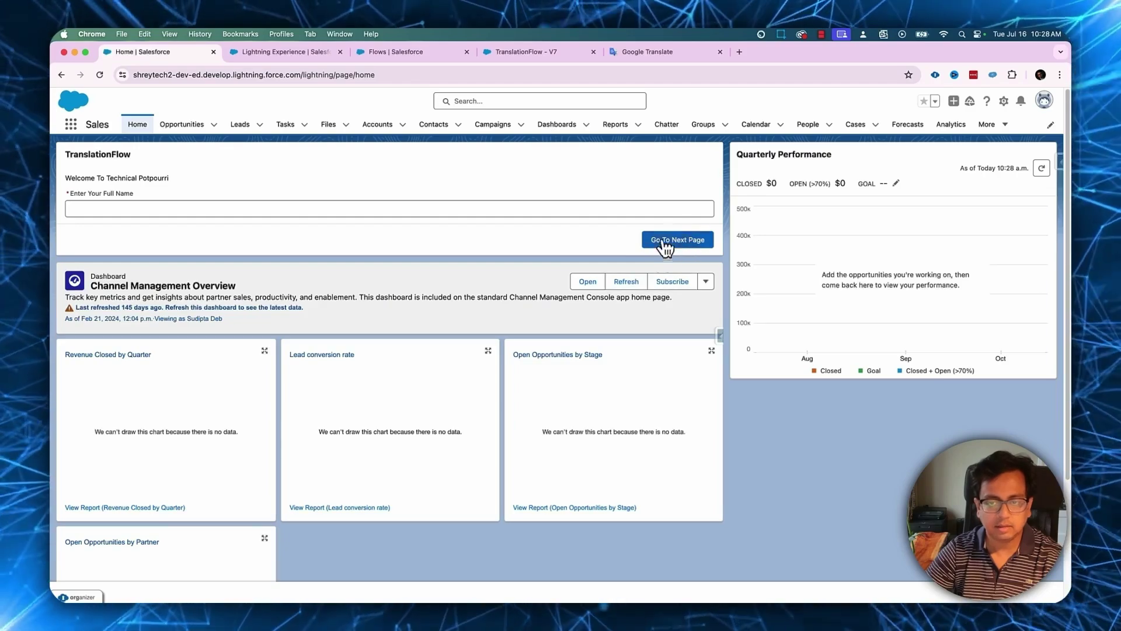
{"action": "left_click", "coordinate": [610, 209]}
{"action": "type", "text": "sdvsdf"}
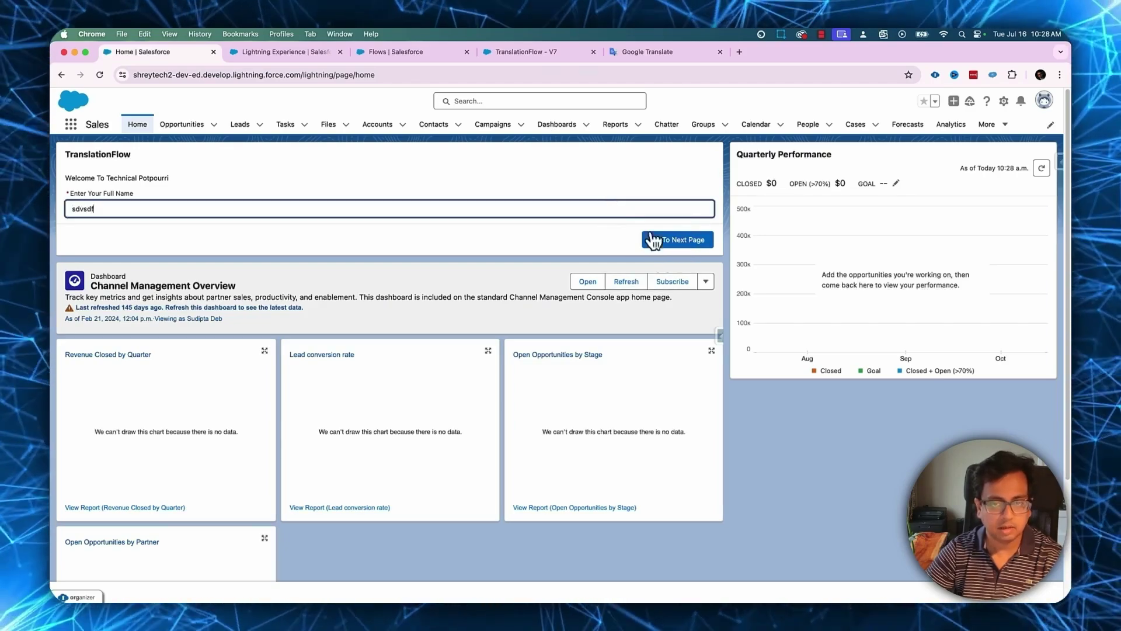
{"action": "left_click", "coordinate": [652, 239]}
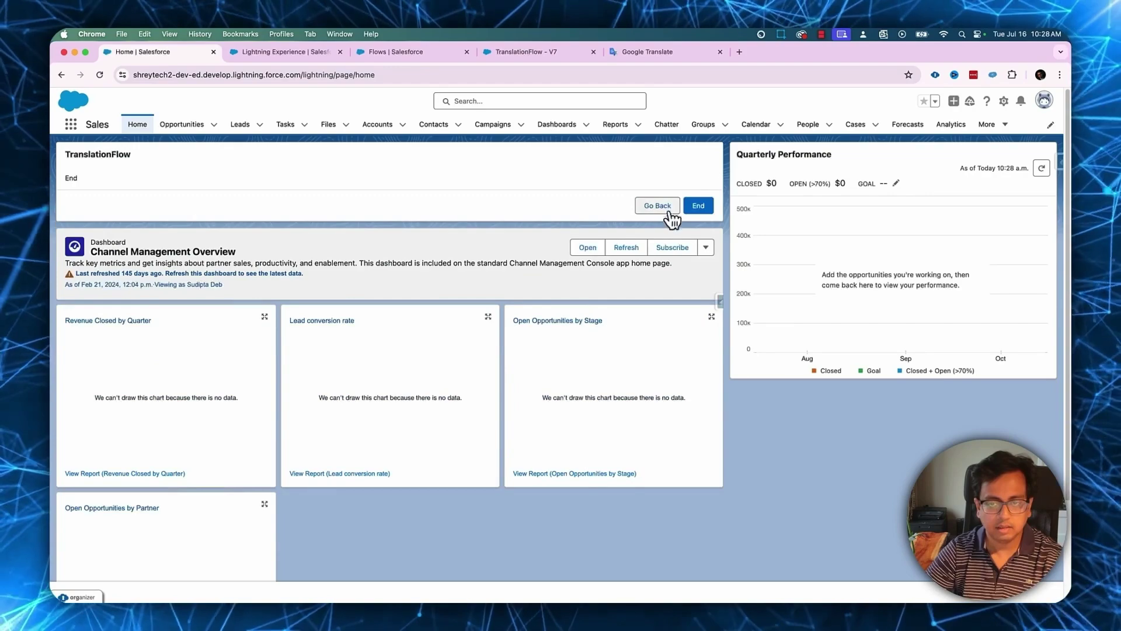
{"action": "left_click", "coordinate": [698, 207]}
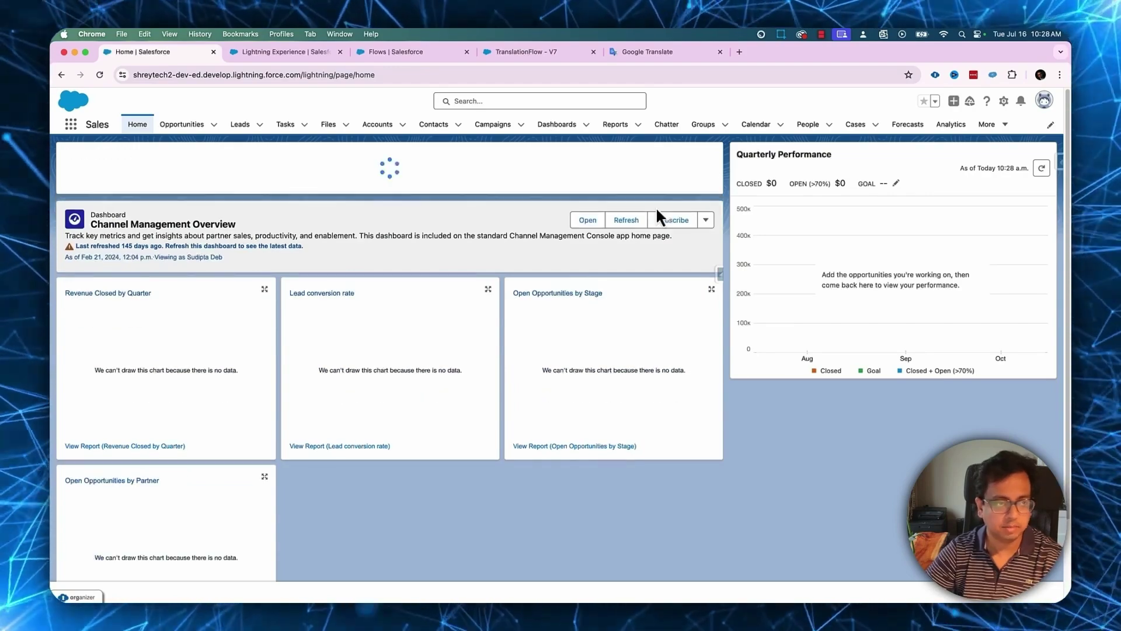
Step: Reload the French user's home page in the incognito window to check the flow's buttons, and minimize that window
{"action": "key", "text": "super+grave"}
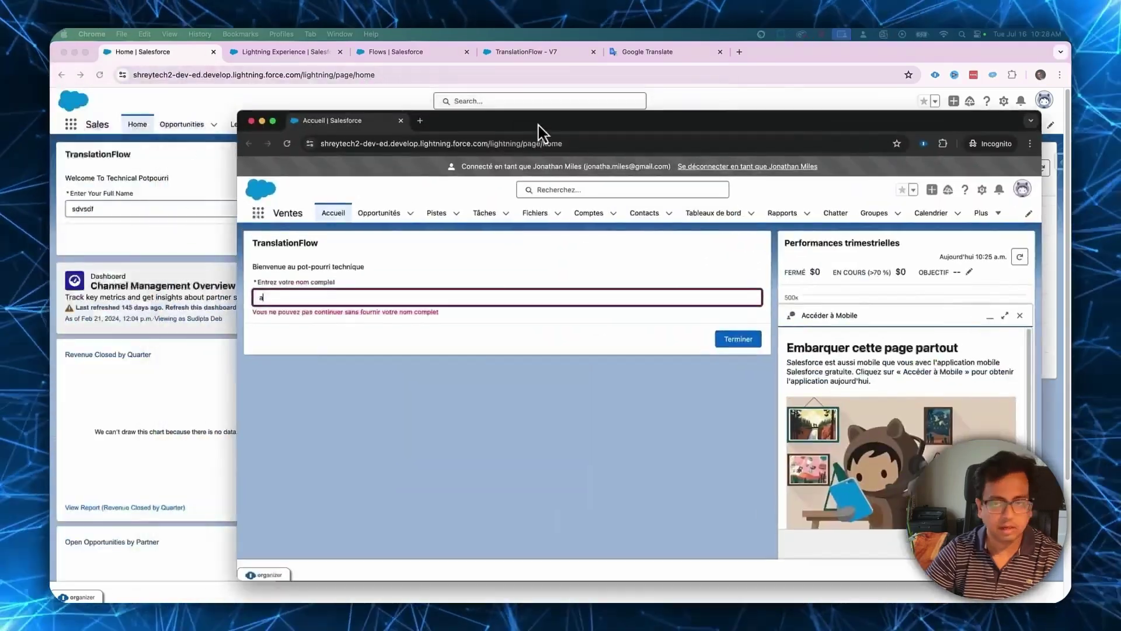
{"action": "left_click", "coordinate": [260, 133]}
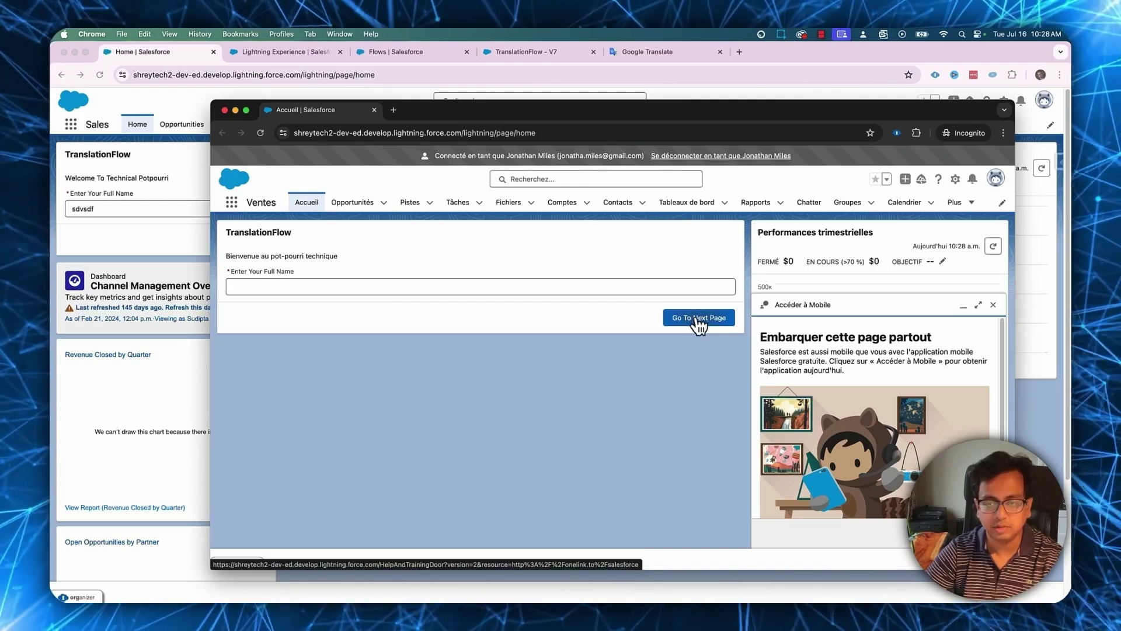
{"action": "key", "text": "super+m"}
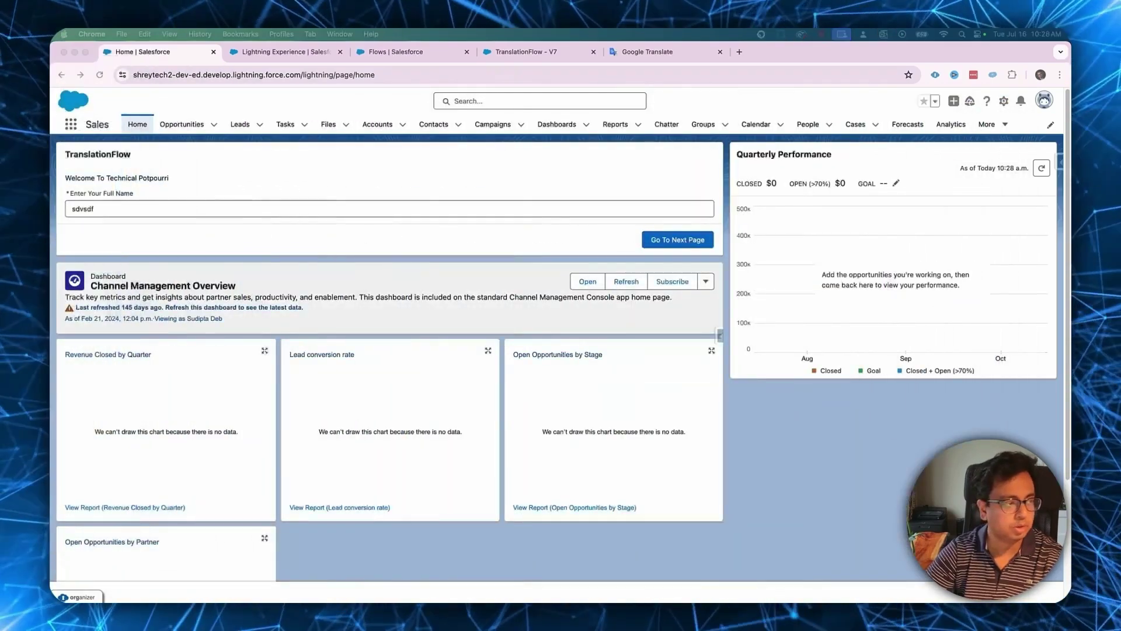
Step: Review the custom footer button labels of the Welcome screen in Flow Builder and close the screen editor without changes
{"action": "left_click", "coordinate": [544, 51]}
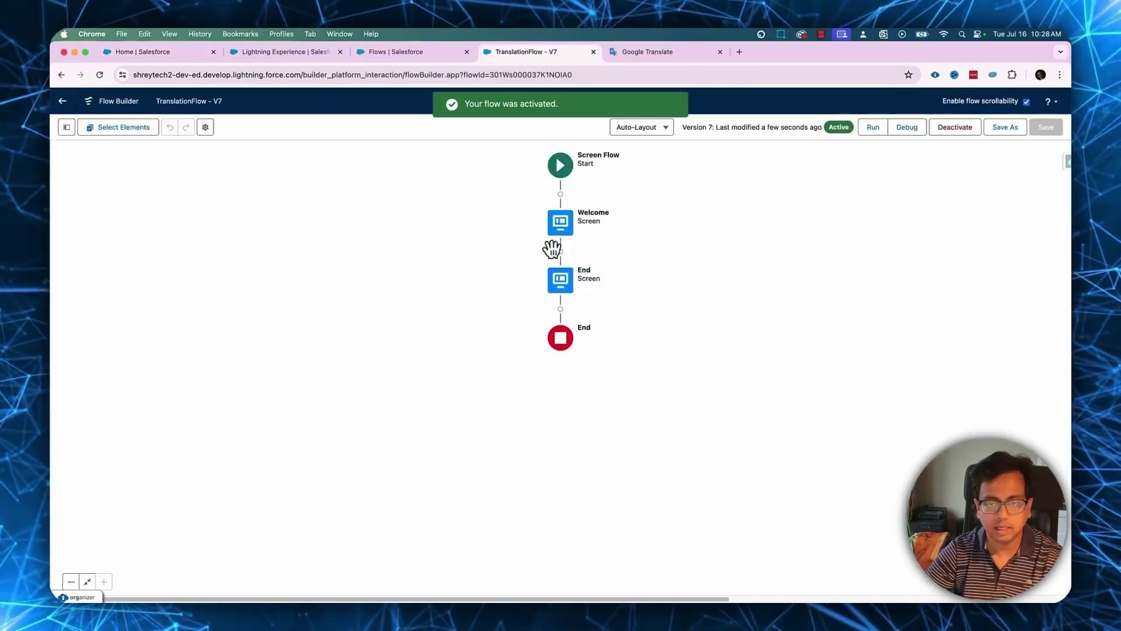
{"action": "left_click", "coordinate": [560, 223]}
{"action": "left_click", "coordinate": [561, 325]}
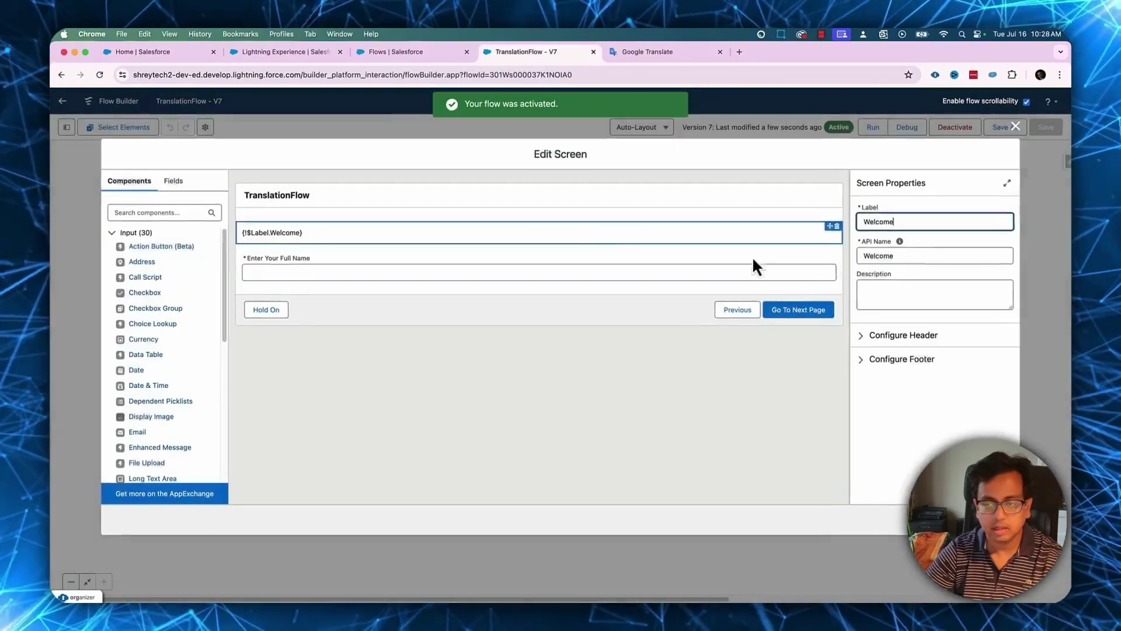
{"action": "left_click", "coordinate": [874, 360]}
{"action": "scroll", "coordinate": [928, 391], "scroll_direction": "down", "scroll_amount": 3}
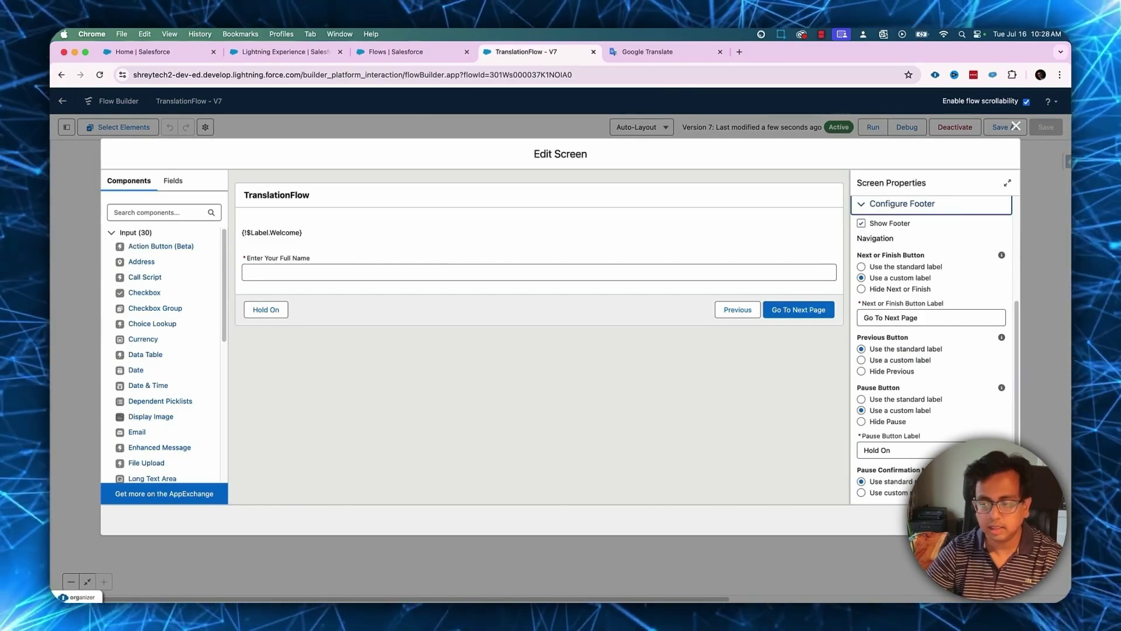
{"action": "left_click", "coordinate": [1016, 127]}
Step: Search Setup for transla and open the Translate page of Translation Workbench
{"action": "left_click", "coordinate": [305, 53]}
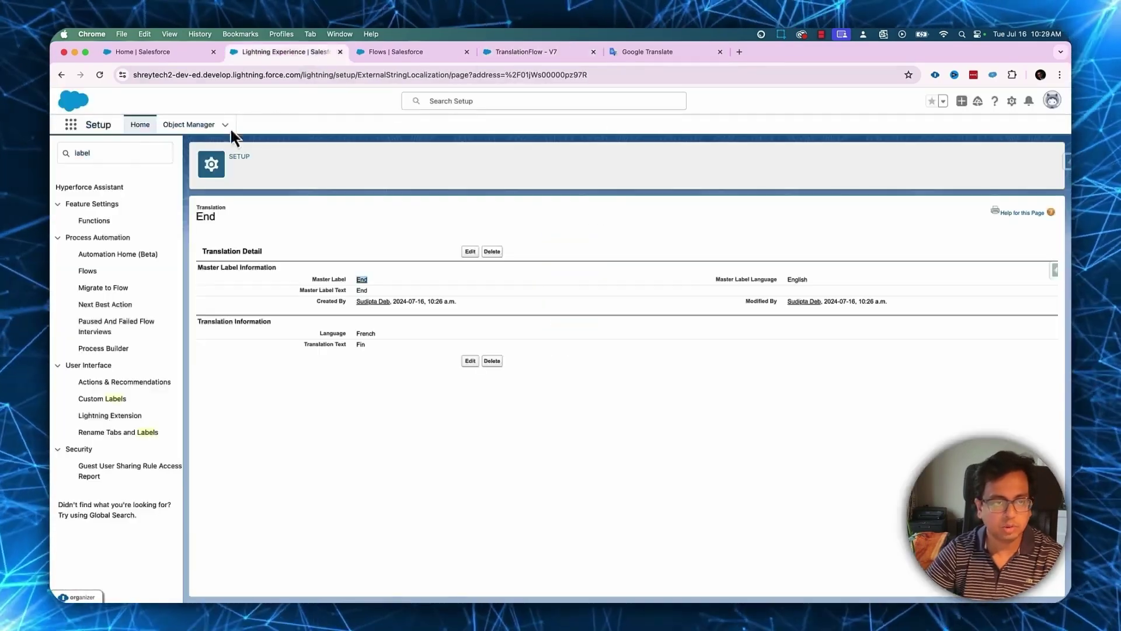
{"action": "left_click", "coordinate": [118, 152]}
{"action": "key", "text": "super+a"}
{"action": "type", "text": "transla"}
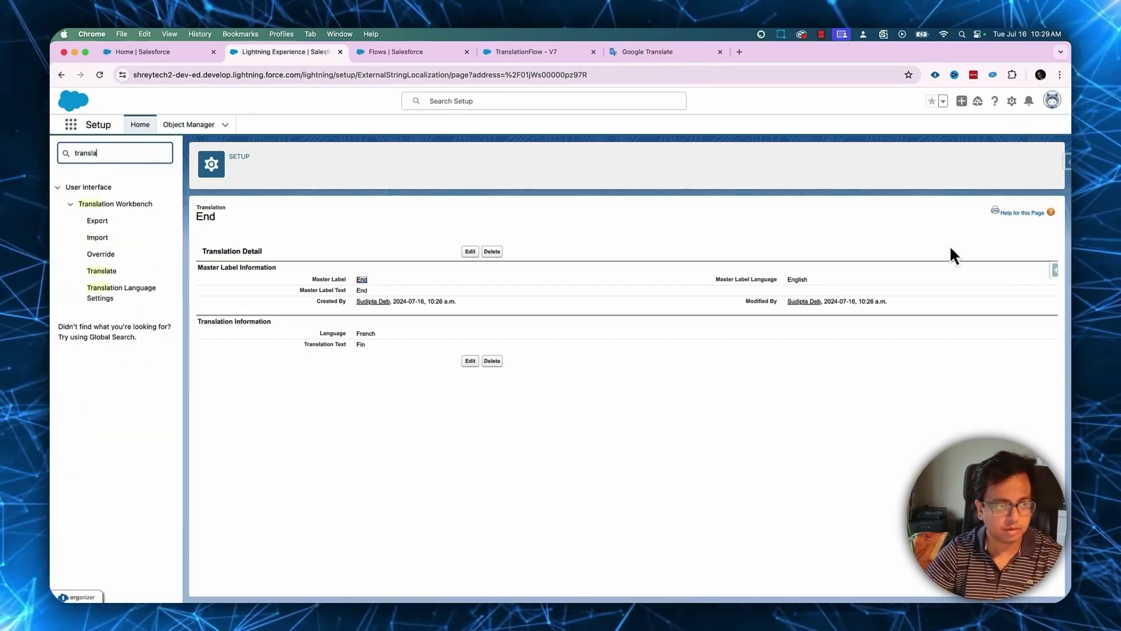
{"action": "left_click", "coordinate": [115, 271]}
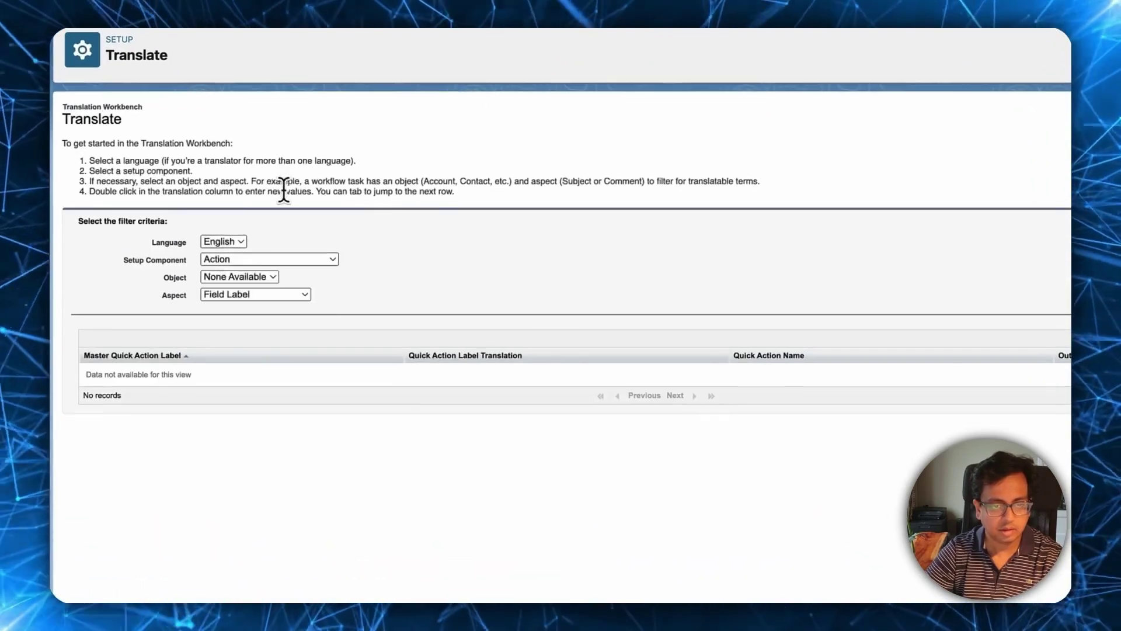
Step: Filter the translations to language French, setup component Flow, flow type Screen Flow and the flow TranslationFlow
{"action": "left_click", "coordinate": [229, 258]}
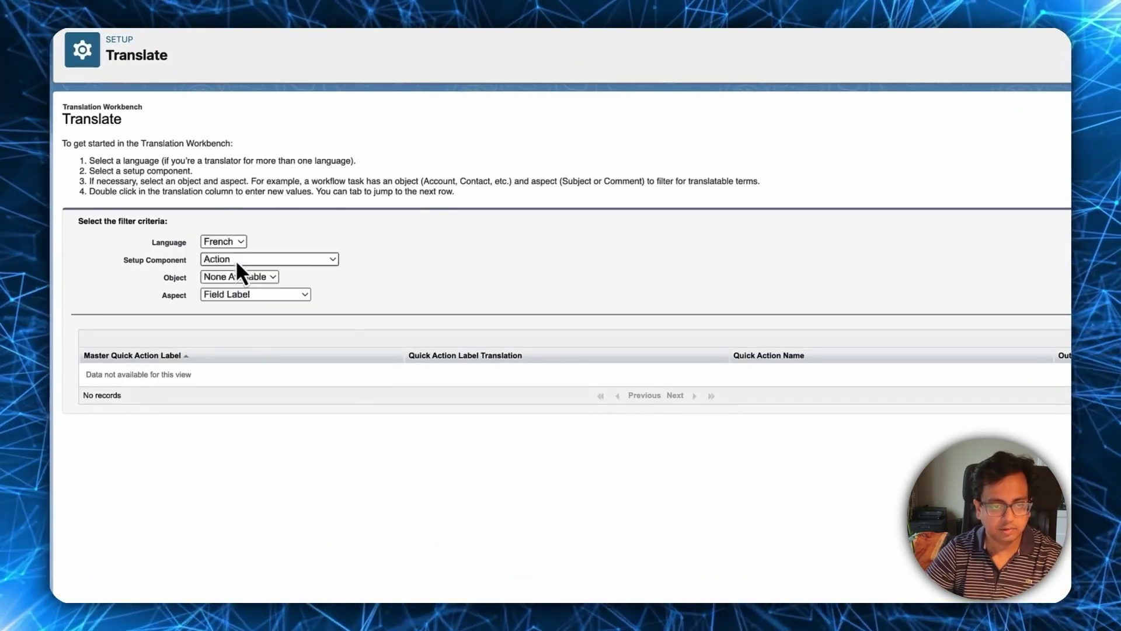
{"action": "left_click", "coordinate": [236, 259]}
{"action": "left_click", "coordinate": [239, 476]}
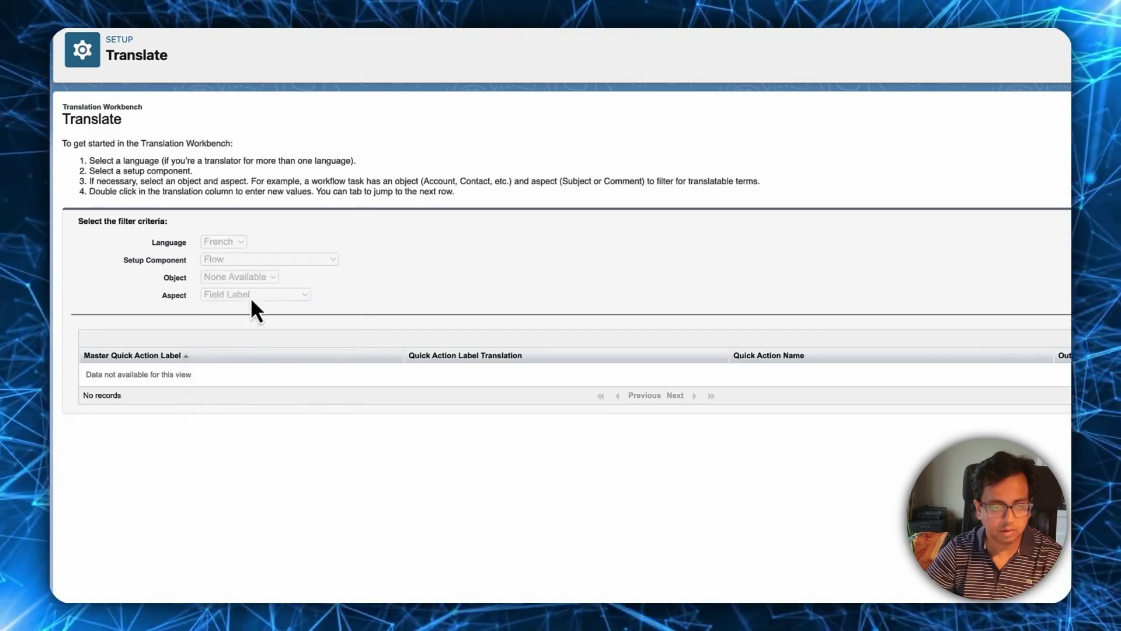
{"action": "left_click", "coordinate": [250, 279]}
{"action": "left_click", "coordinate": [244, 296]}
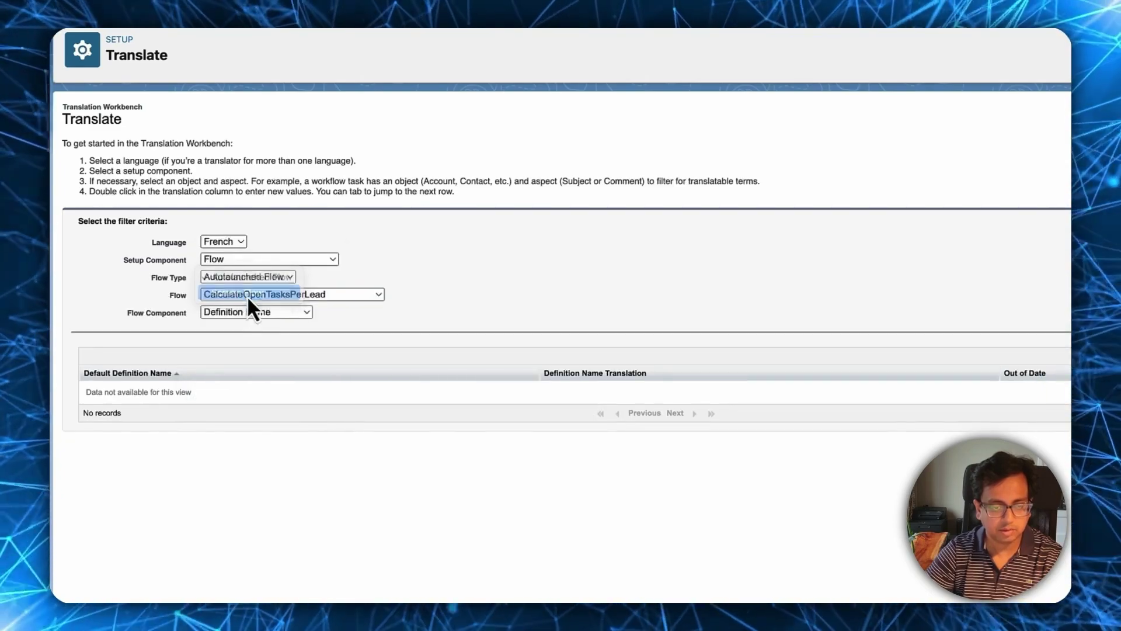
{"action": "left_click", "coordinate": [312, 297]}
{"action": "scroll", "coordinate": [301, 596], "scroll_direction": "down", "scroll_amount": 5}
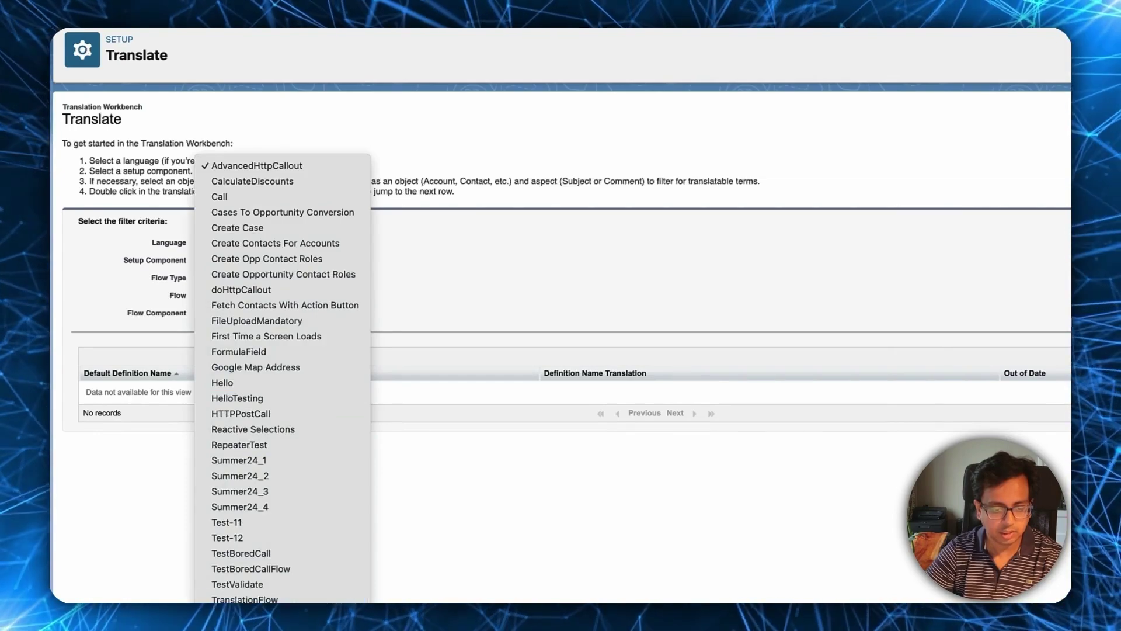
{"action": "left_click", "coordinate": [245, 599]}
Step: Narrow the filter to the Screen Info component, flow version 7 and the Next or Finish Button Label aspect
{"action": "left_click", "coordinate": [275, 314]}
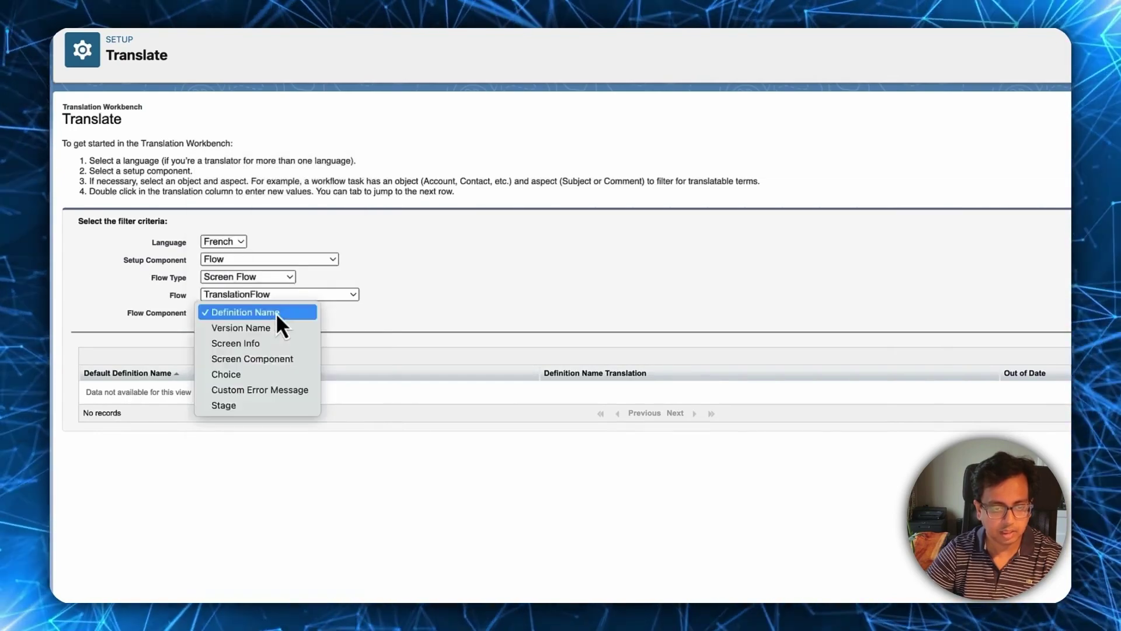
{"action": "left_click", "coordinate": [273, 347]}
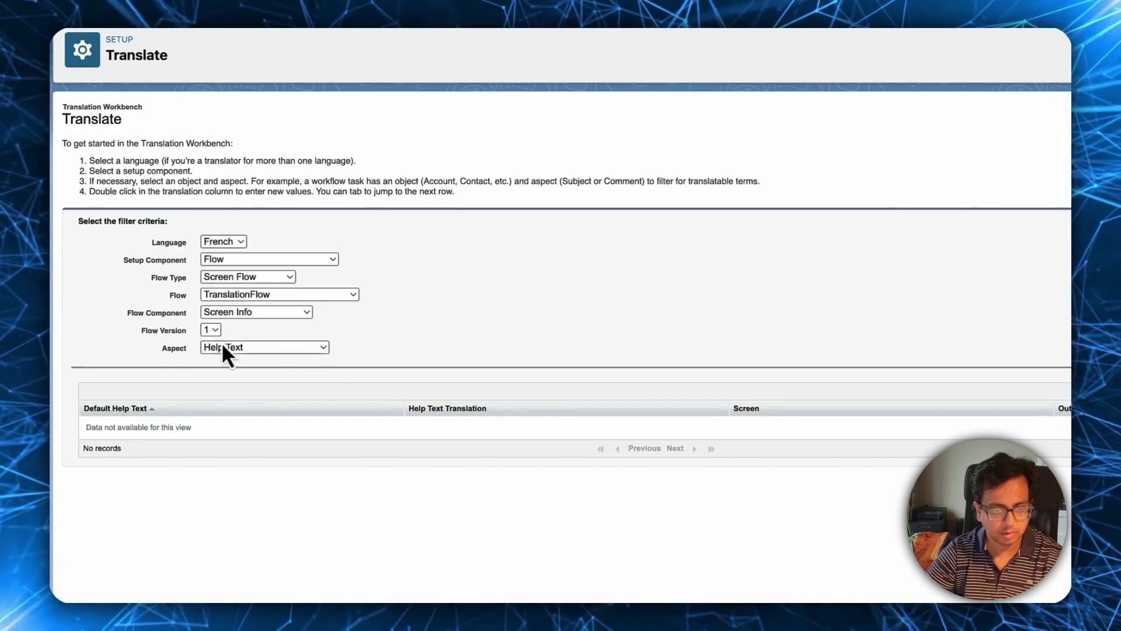
{"action": "left_click", "coordinate": [226, 347]}
{"action": "left_click", "coordinate": [225, 346]}
{"action": "left_click", "coordinate": [215, 331]}
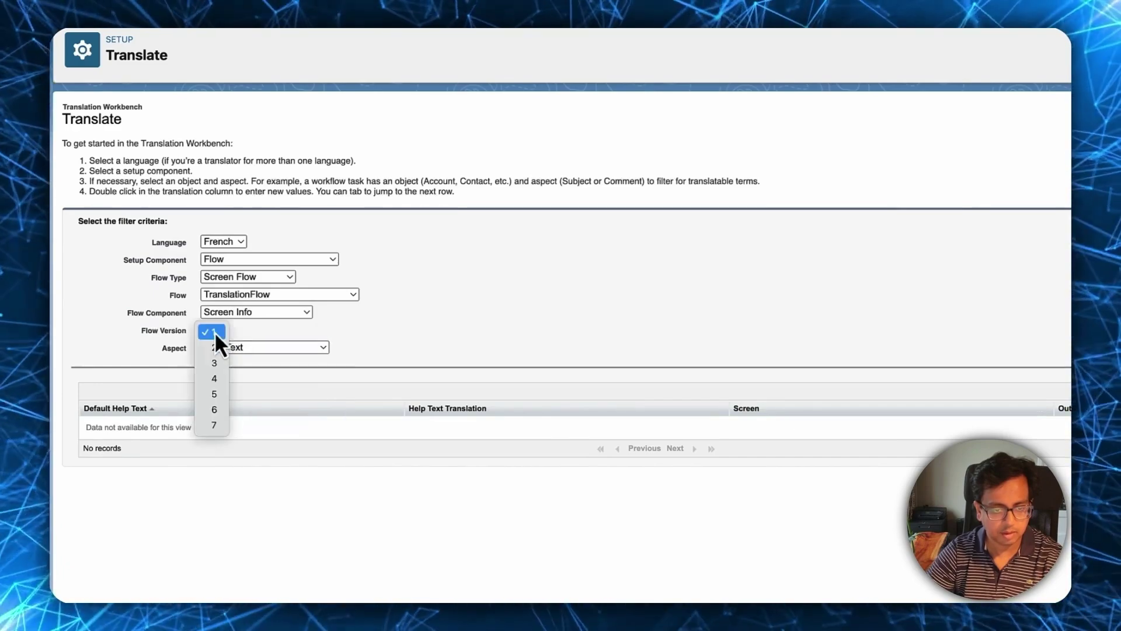
{"action": "left_click", "coordinate": [214, 425]}
{"action": "left_click", "coordinate": [258, 349]}
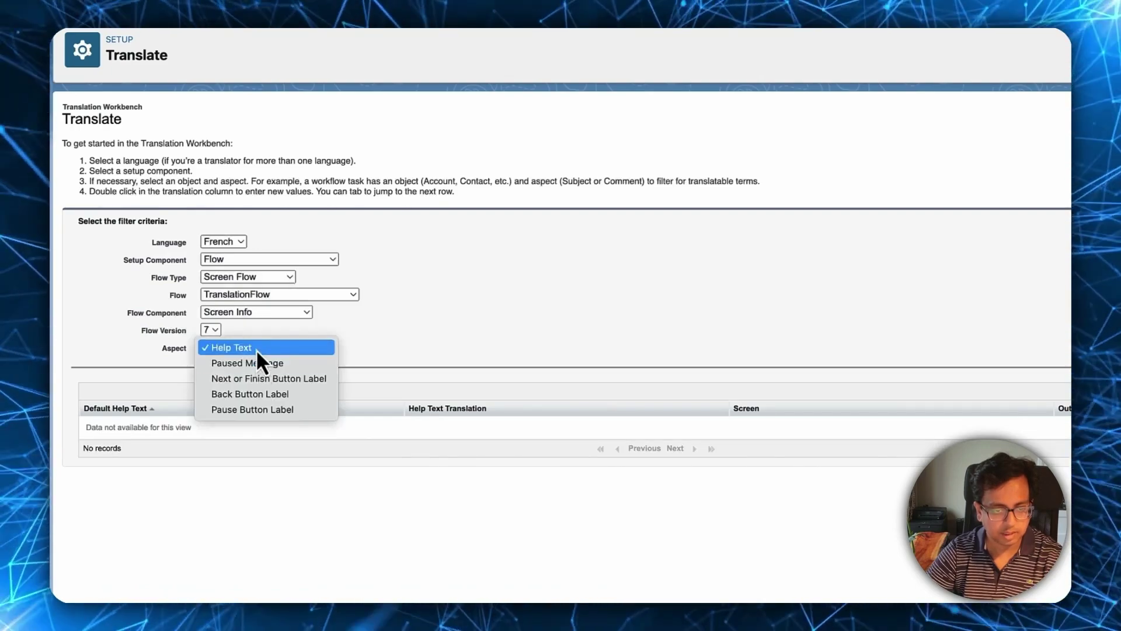
{"action": "left_click", "coordinate": [257, 379]}
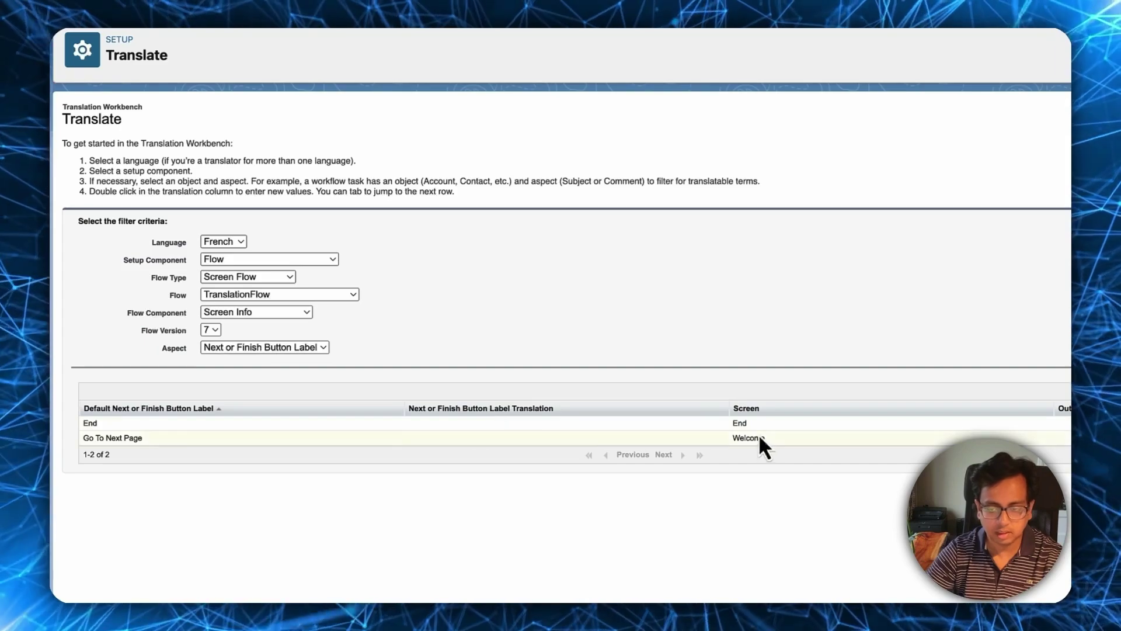
Step: Enter Fin as the French label for End, and copy the French translation of Go To Next Page from Google Translate
{"action": "double_click", "coordinate": [723, 424]}
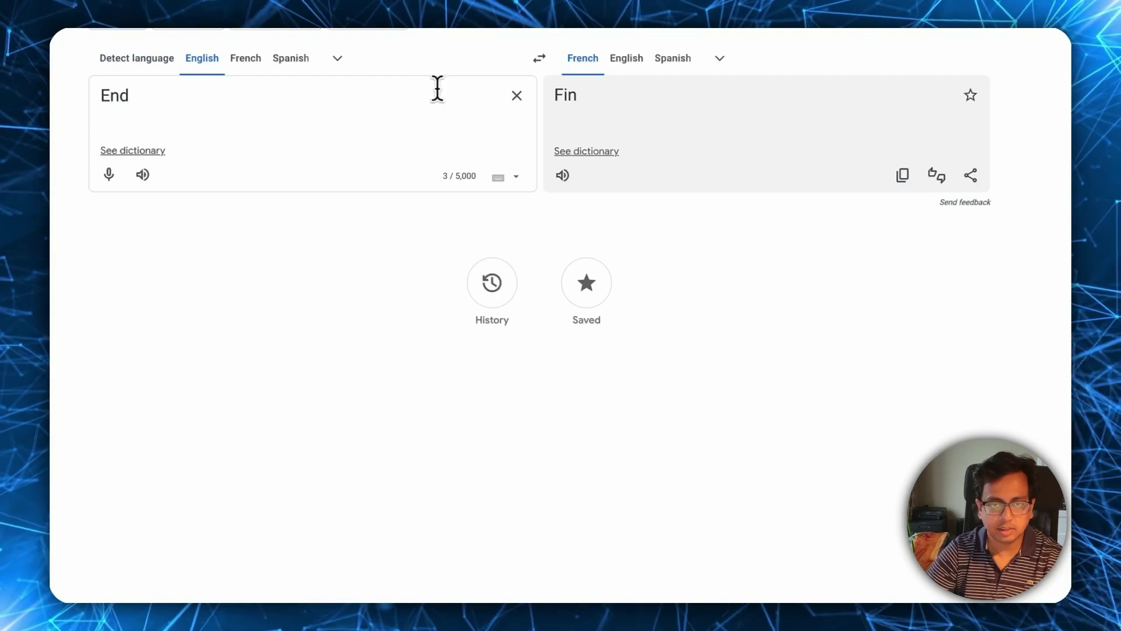
{"action": "left_click", "coordinate": [516, 96]}
{"action": "type", "text": "Go "}
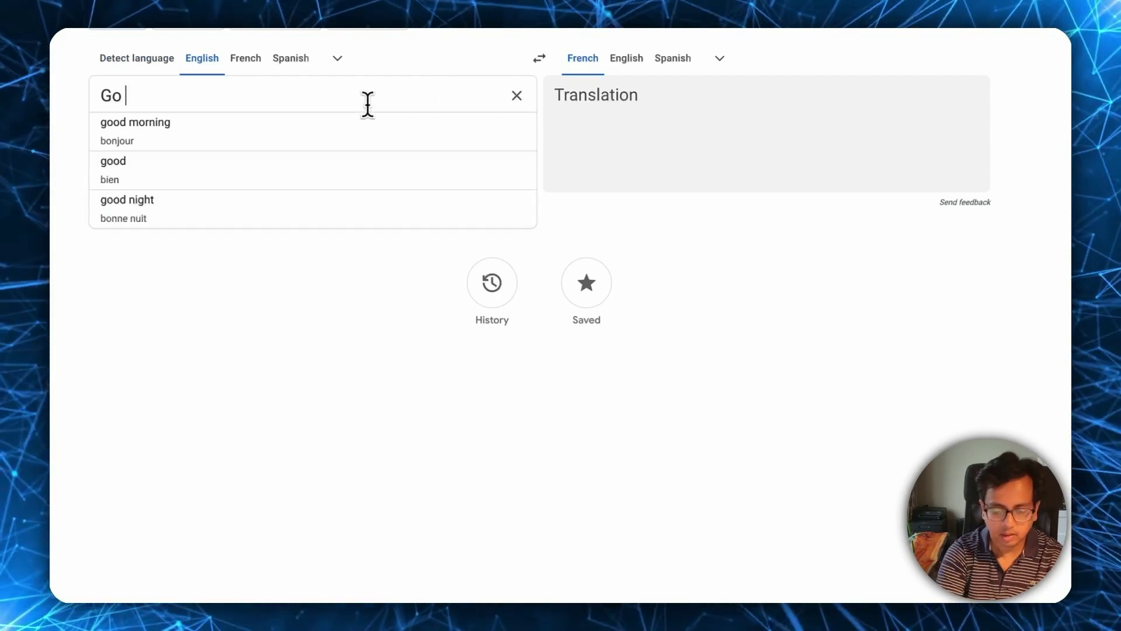
{"action": "type", "text": "To Next Pafe"}
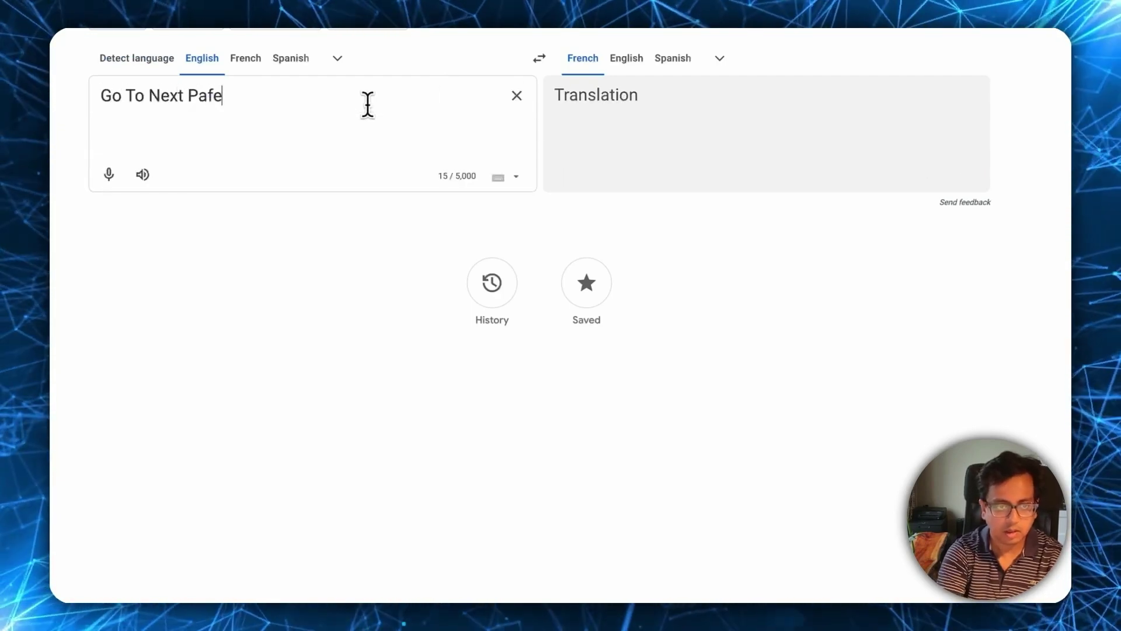
{"action": "key", "text": "BackSpace"}
{"action": "key", "text": "BackSpace"}
{"action": "type", "text": "ge"}
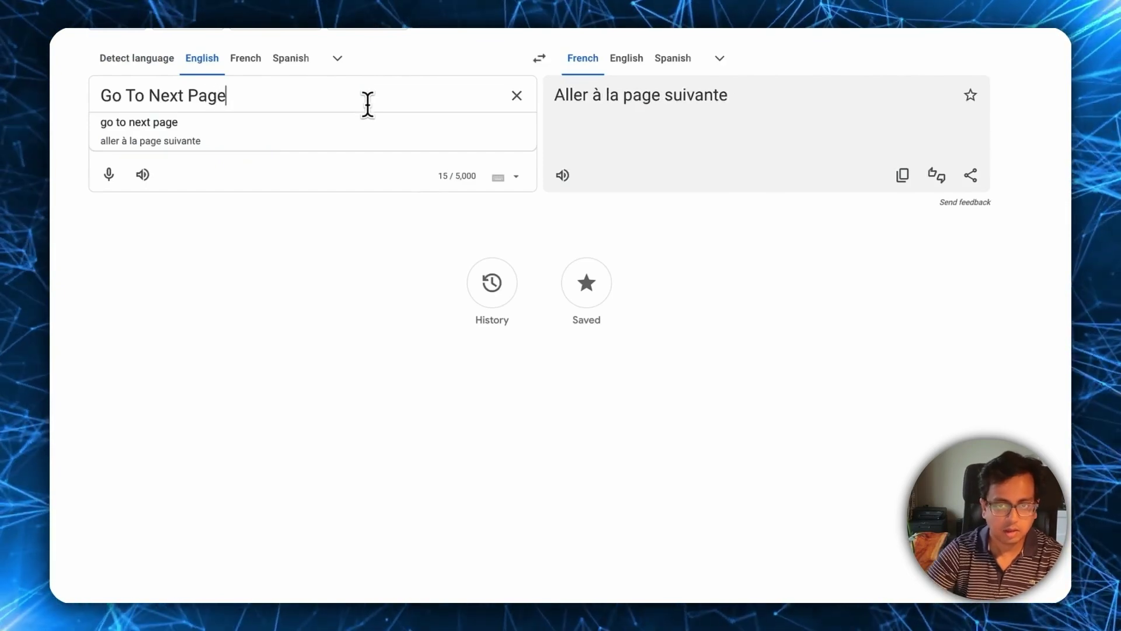
{"action": "left_click", "coordinate": [897, 180]}
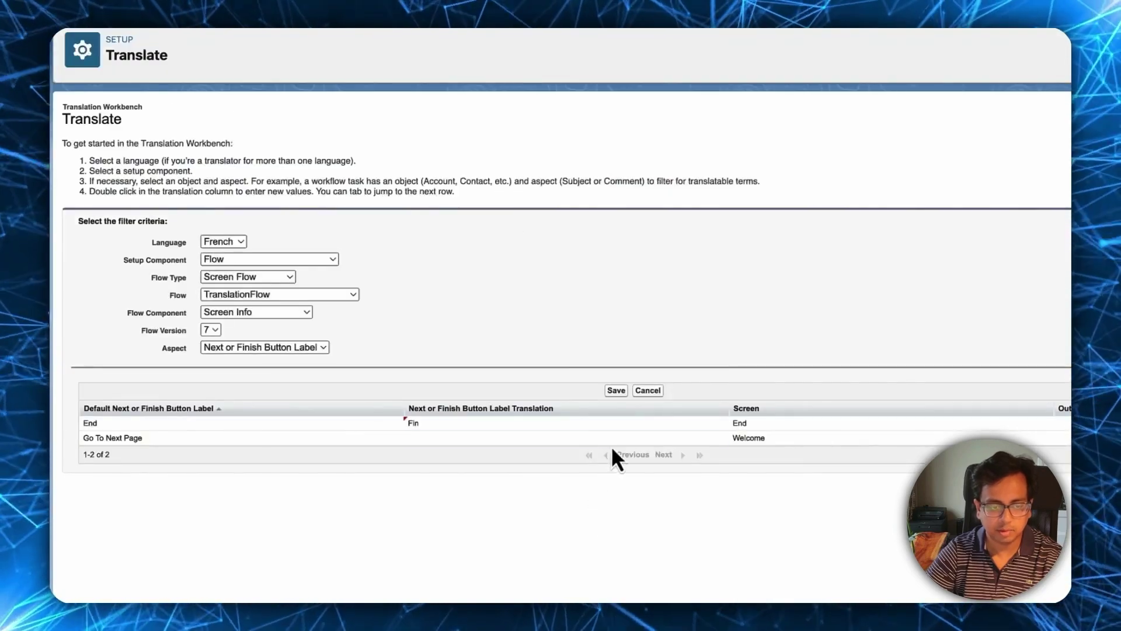
Step: Enter Aller à la page suivante as the translation of Go To Next Page and save the button label translations
{"action": "double_click", "coordinate": [722, 436]}
{"action": "key", "text": "ctrl+v"}
{"action": "left_click", "coordinate": [600, 508]}
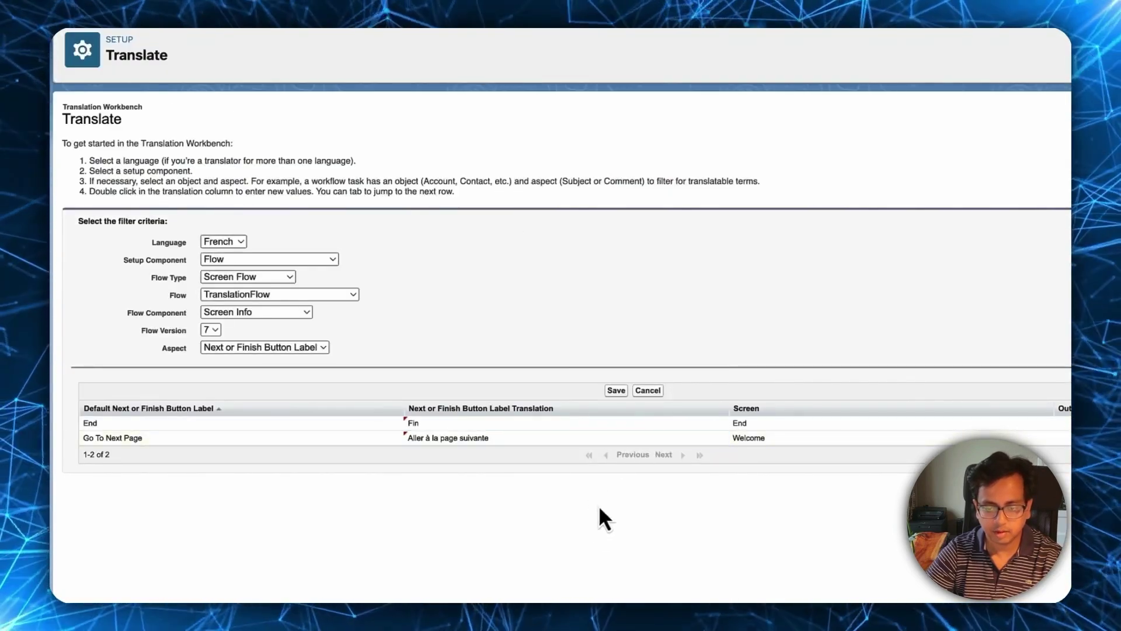
{"action": "left_click", "coordinate": [618, 391]}
Step: Translate the Back Button Label Go Back as Retourner with the help of Google Translate, and save it
{"action": "left_click", "coordinate": [285, 349]}
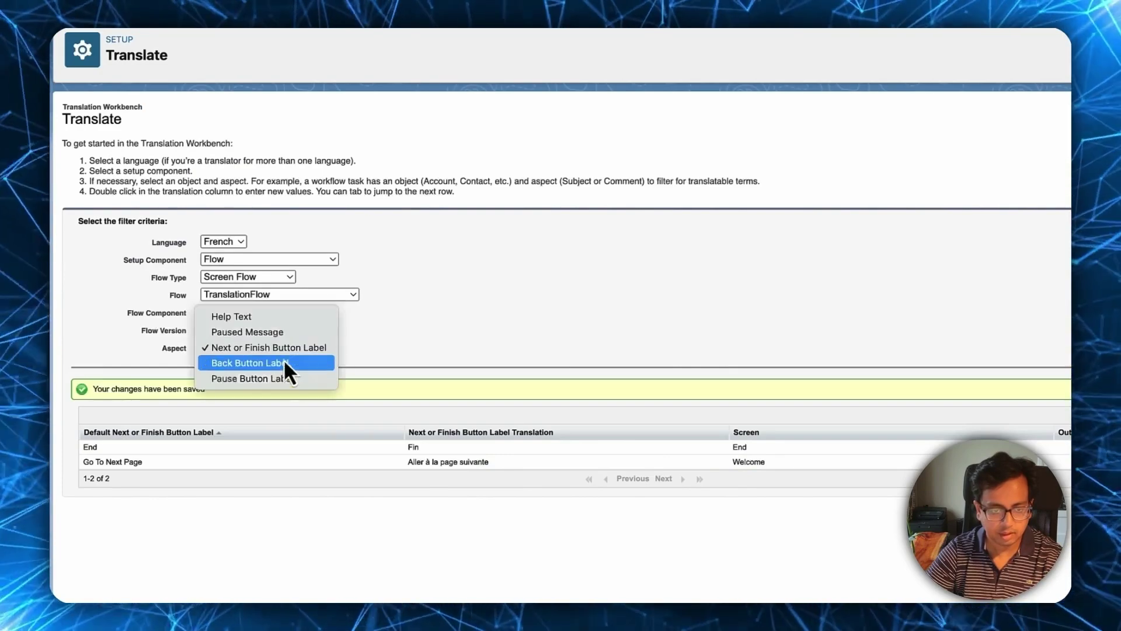
{"action": "left_click", "coordinate": [283, 364]}
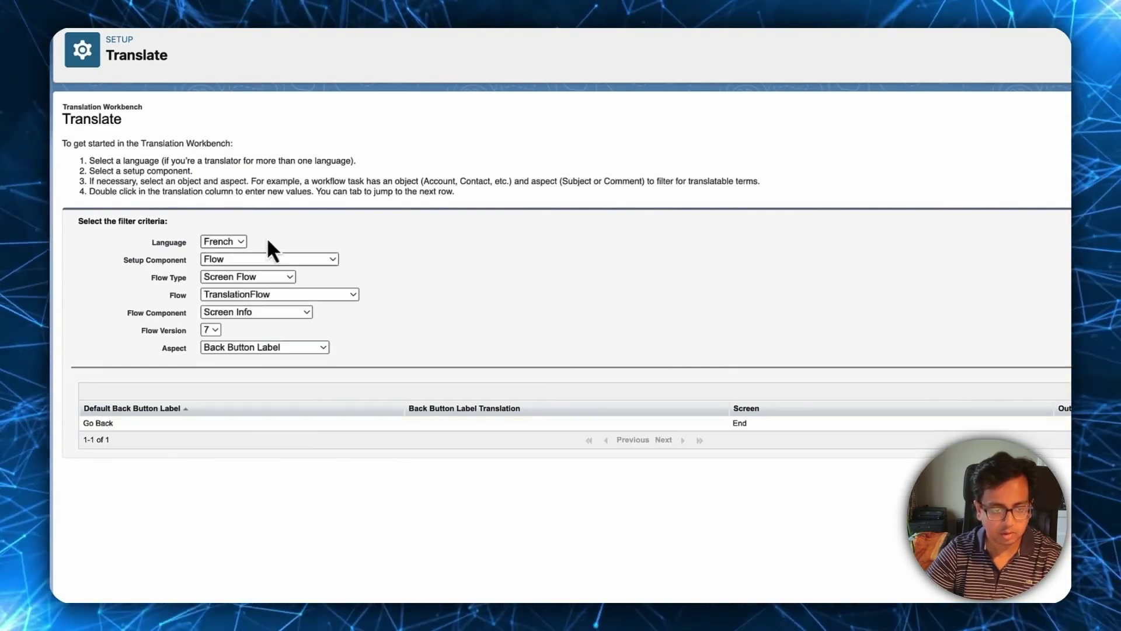
{"action": "key", "text": "ctrl+Tab"}
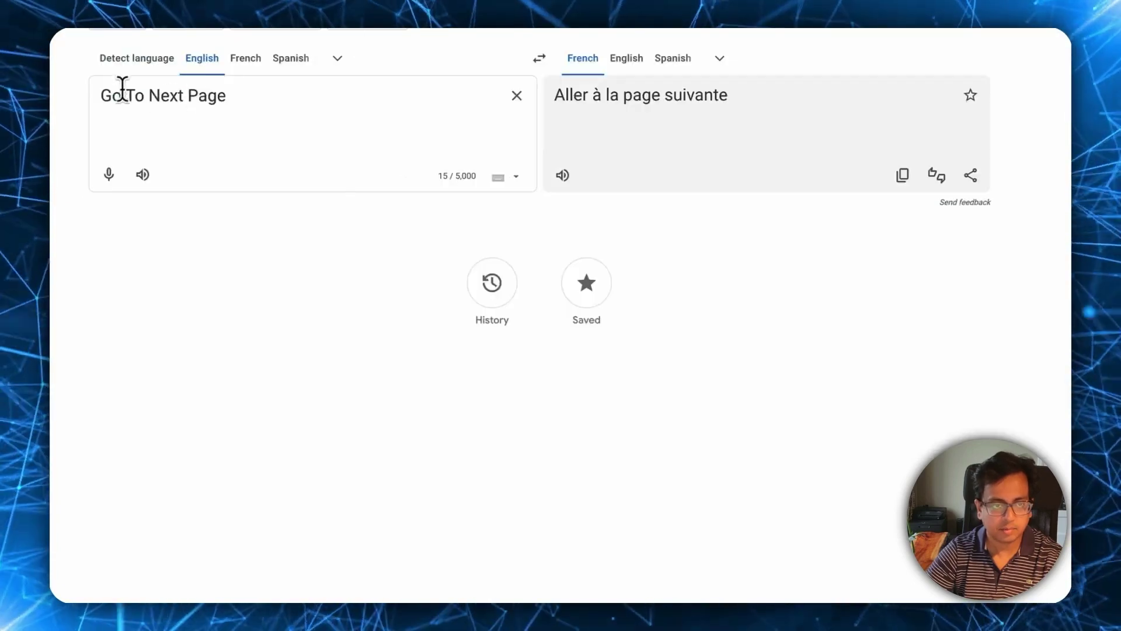
{"action": "left_click_drag", "start_coordinate": [124, 94], "coordinate": [383, 95]}
{"action": "type", "text": "Back"}
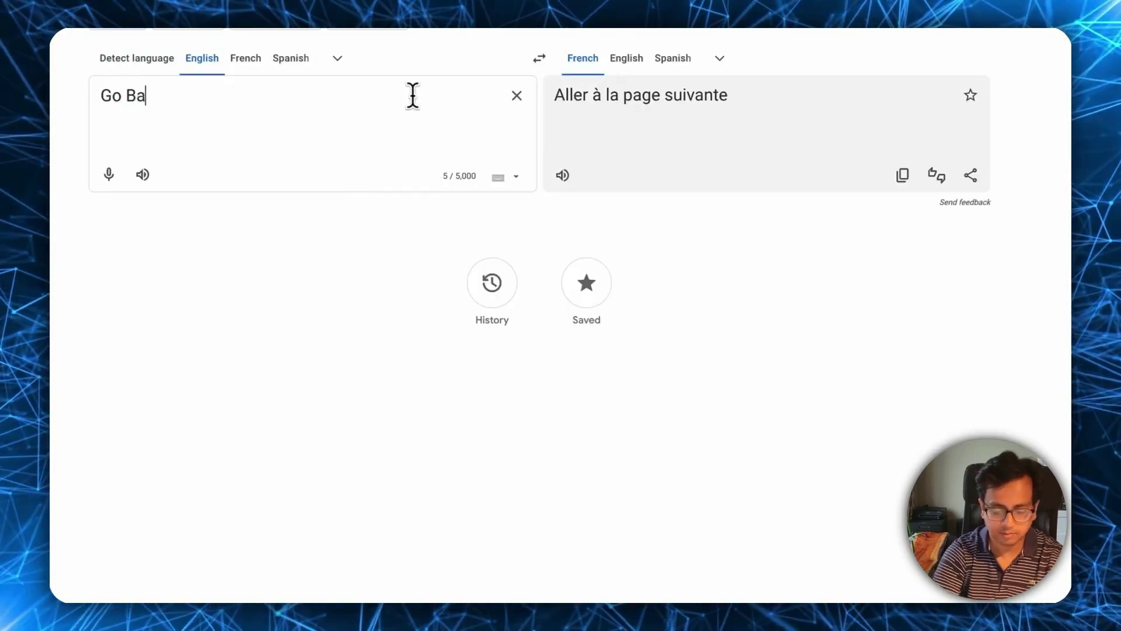
{"action": "left_click", "coordinate": [894, 181]}
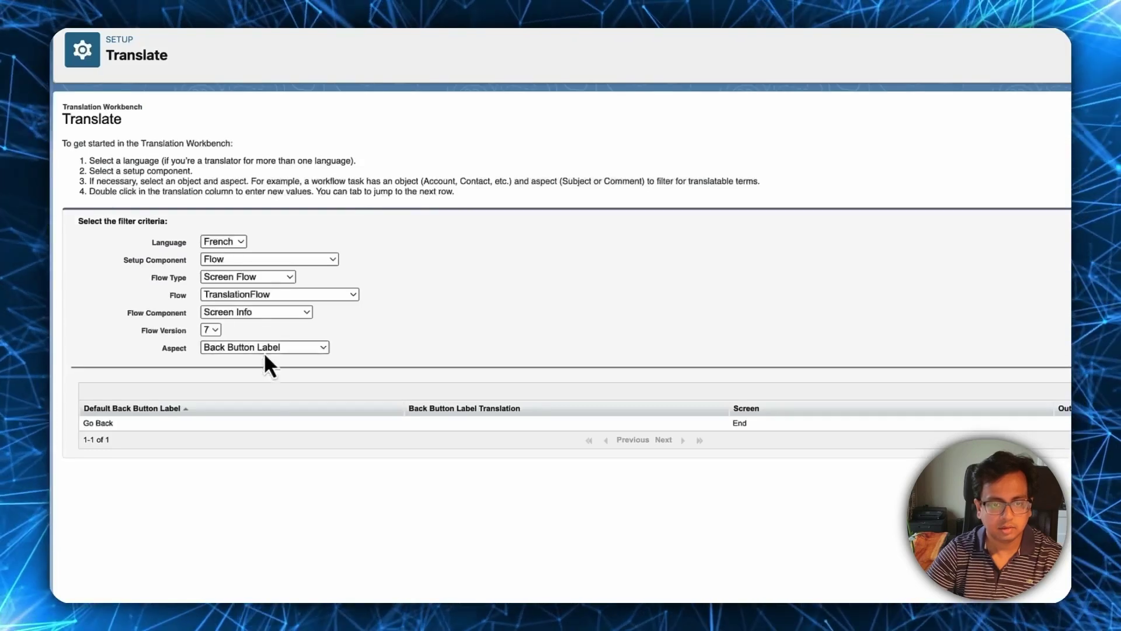
{"action": "double_click", "coordinate": [573, 422]}
{"action": "key", "text": "super+v"}
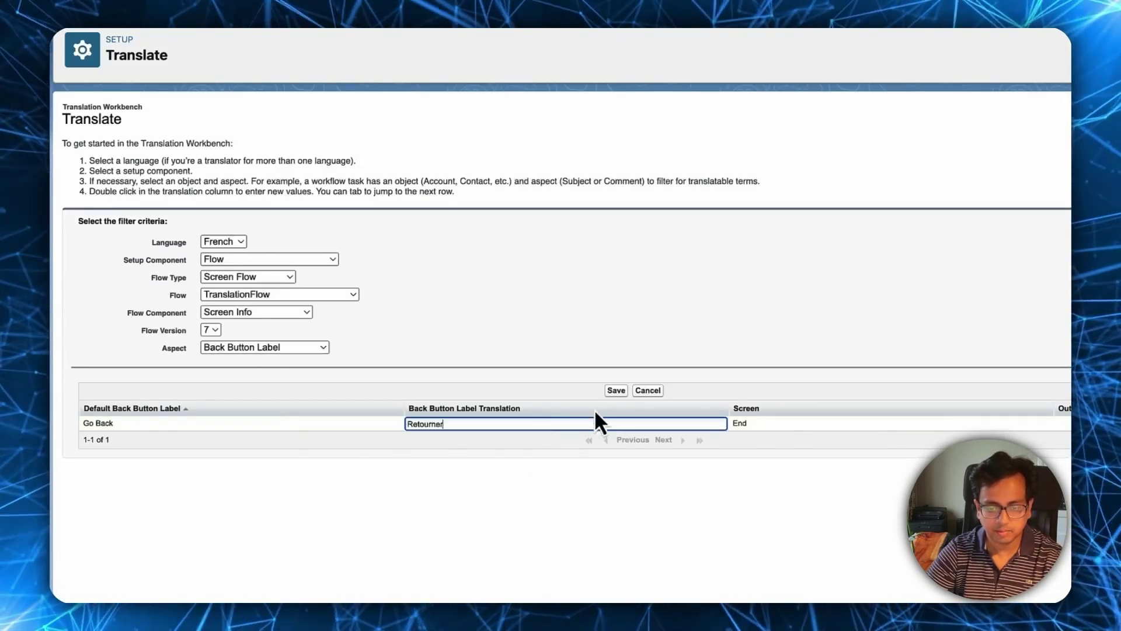
{"action": "left_click", "coordinate": [616, 390]}
Step: Translate the Pause Button Label Hold On as Attendez for the End and Welcome screens using Google Translate, and save
{"action": "left_click", "coordinate": [282, 348]}
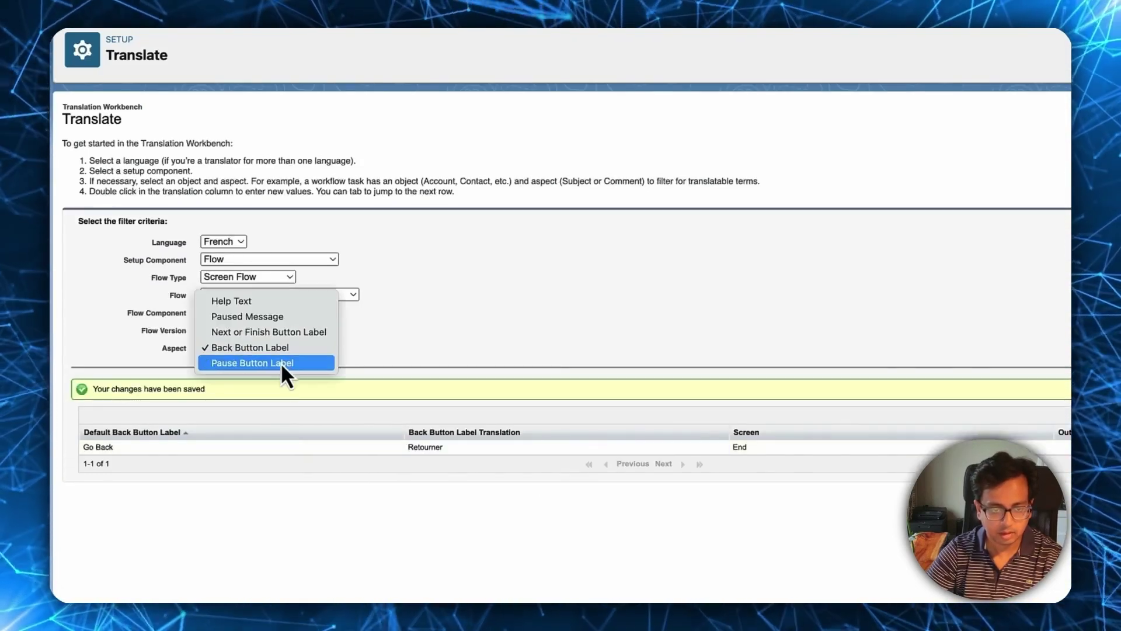
{"action": "left_click", "coordinate": [281, 362]}
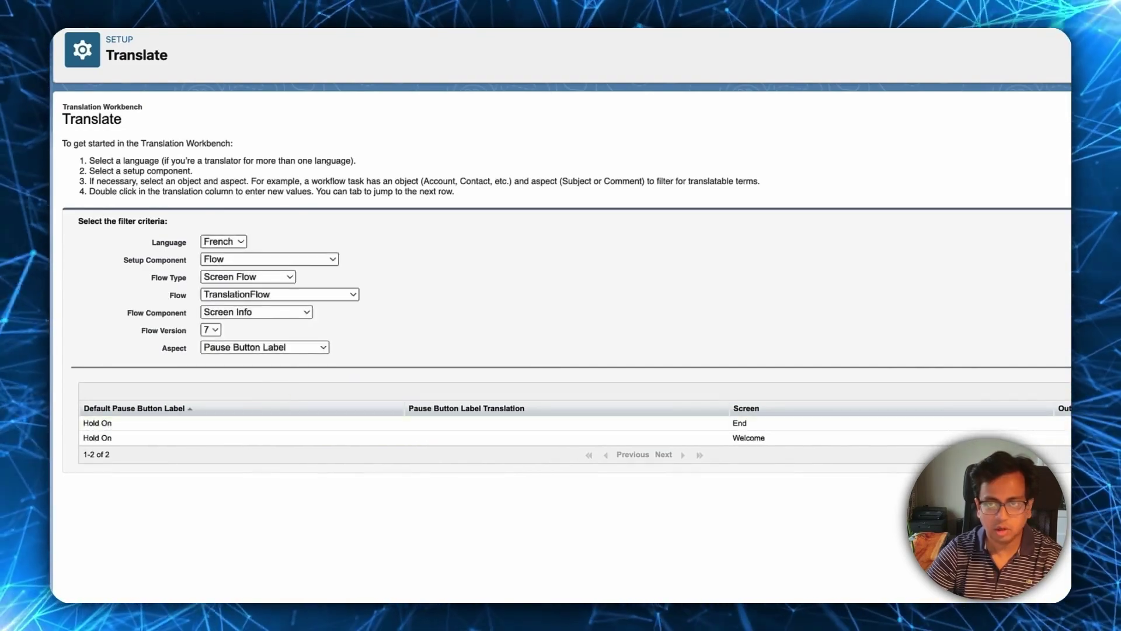
{"action": "key", "text": "ctrl+Tab"}
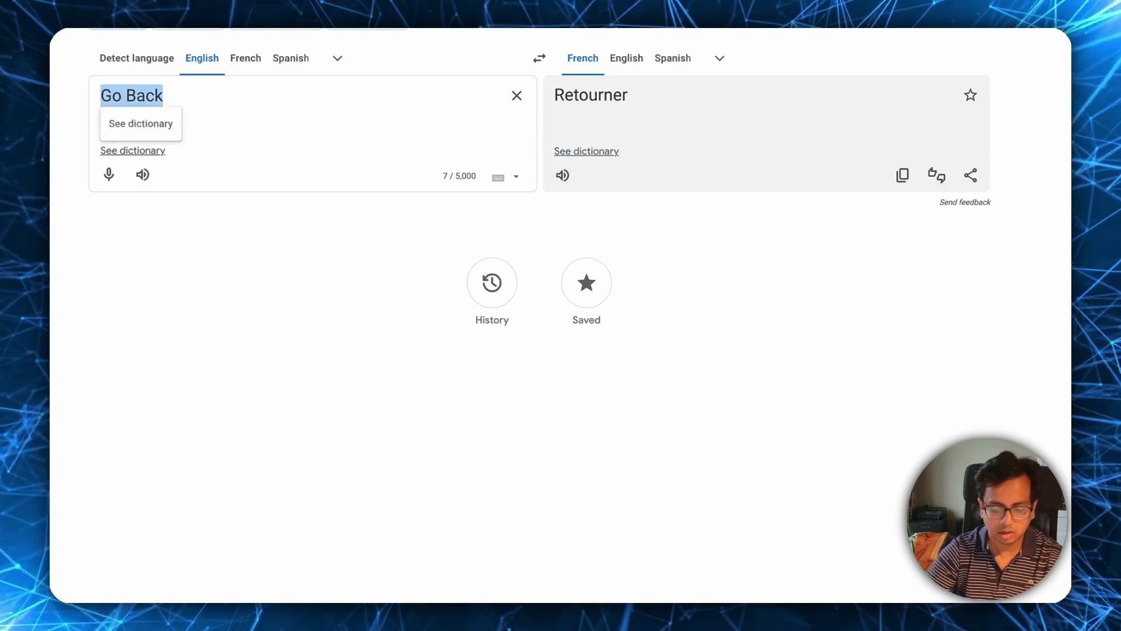
{"action": "type", "text": "ld ON"}
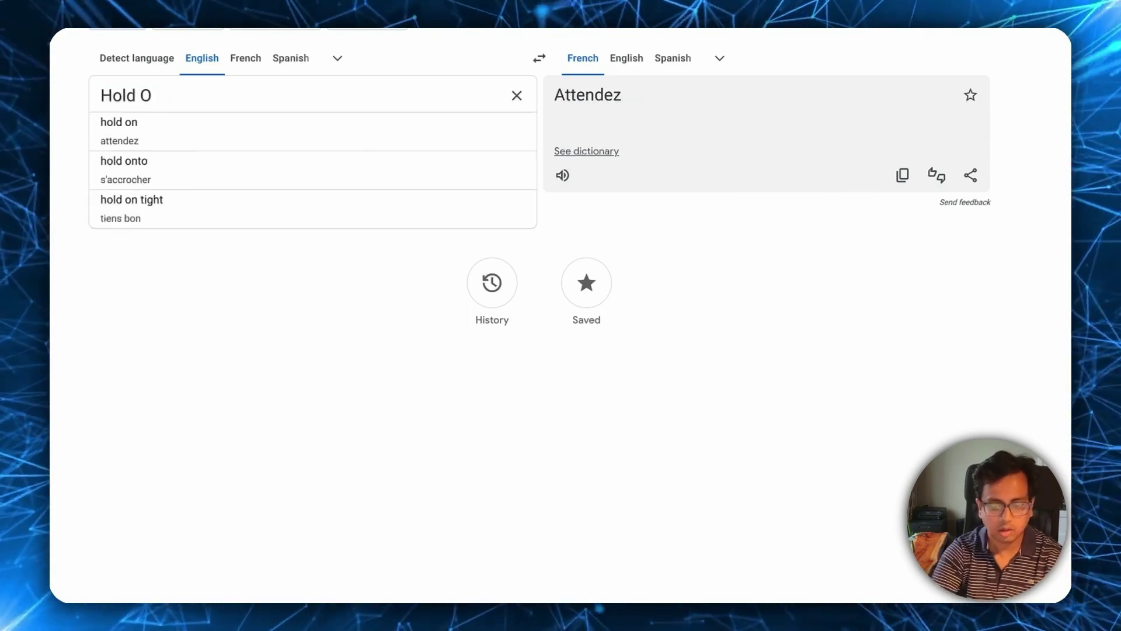
{"action": "key", "text": "Tab"}
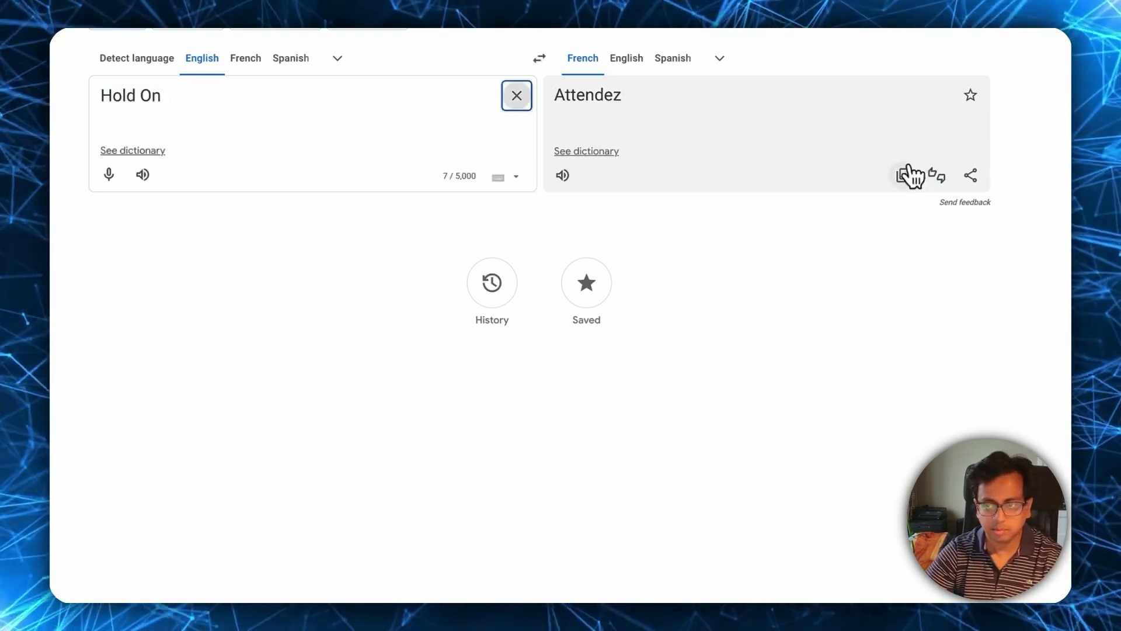
{"action": "key", "text": "ctrl+shift+Tab"}
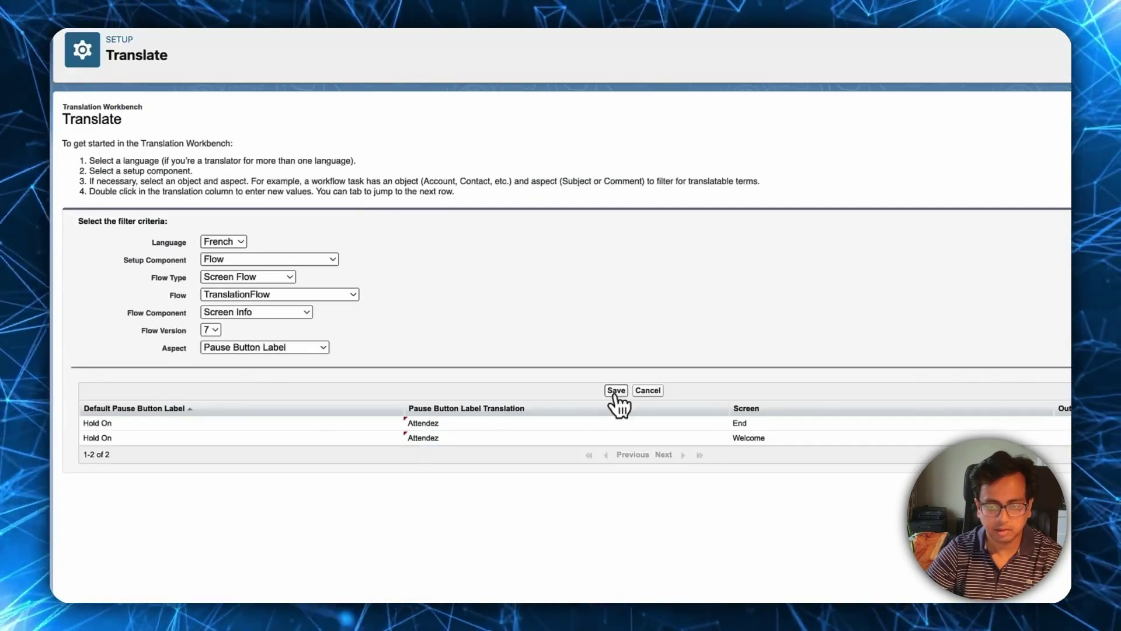
{"action": "left_click", "coordinate": [614, 390]}
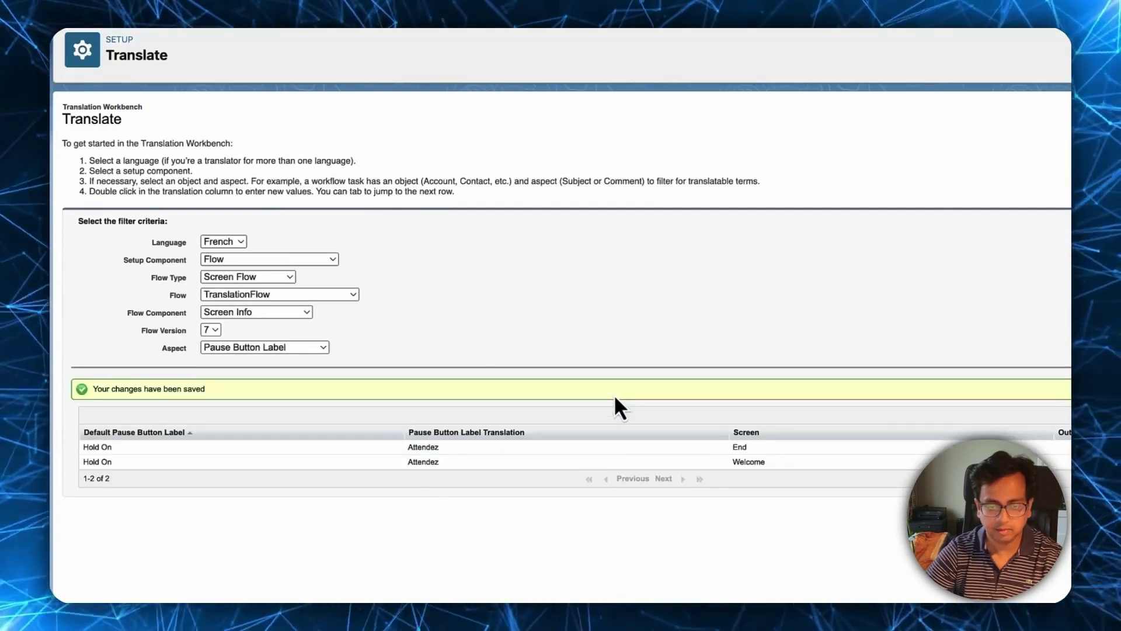
Step: Reload the French user's home page in the incognito window, submit the flow with a full name to check its buttons, and dismiss the window
{"action": "key", "text": "super+grave"}
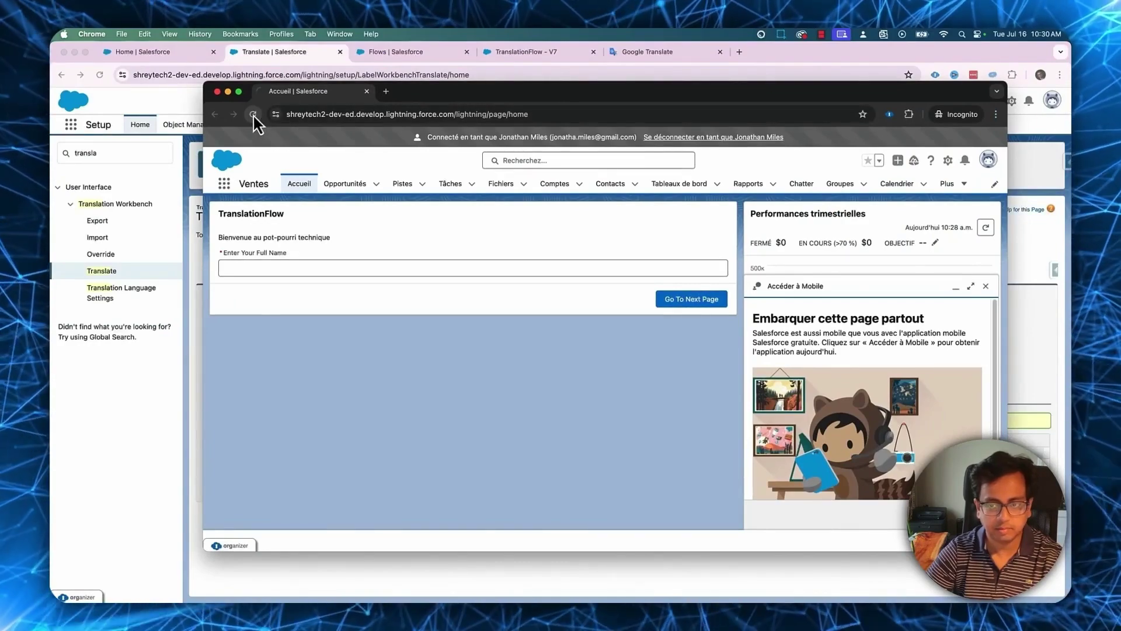
{"action": "left_click", "coordinate": [254, 115]}
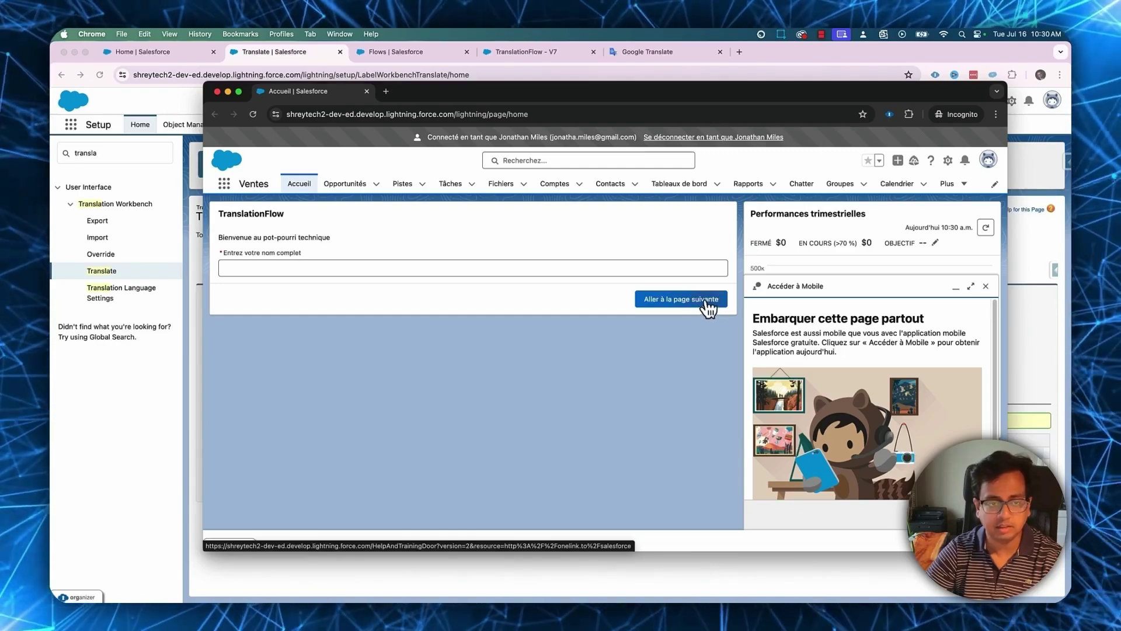
{"action": "left_click", "coordinate": [599, 273]}
{"action": "type", "text": "Shrey"}
{"action": "left_click", "coordinate": [660, 299]}
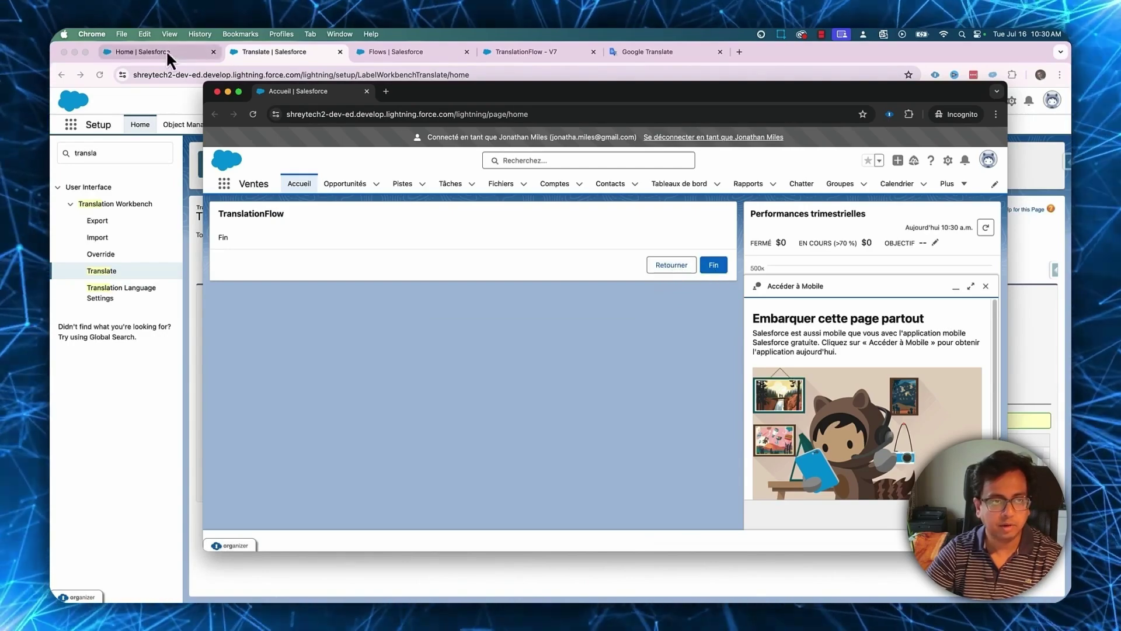
{"action": "key", "text": "super+w"}
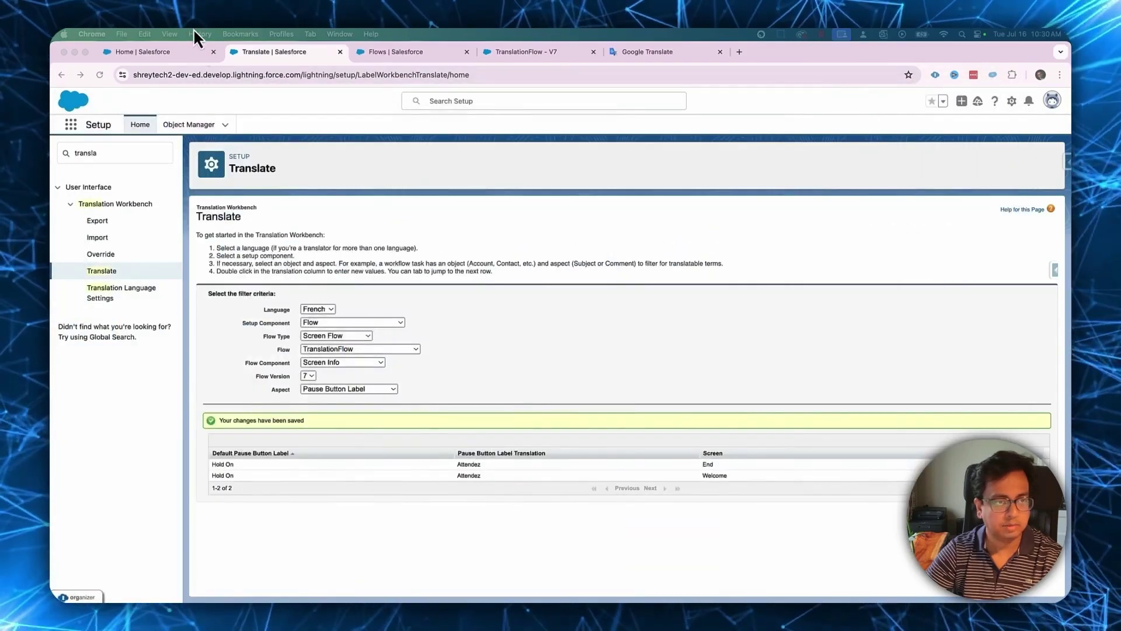
Step: Reload the English Sales home page to check the flow's default button labels
{"action": "left_click", "coordinate": [192, 53]}
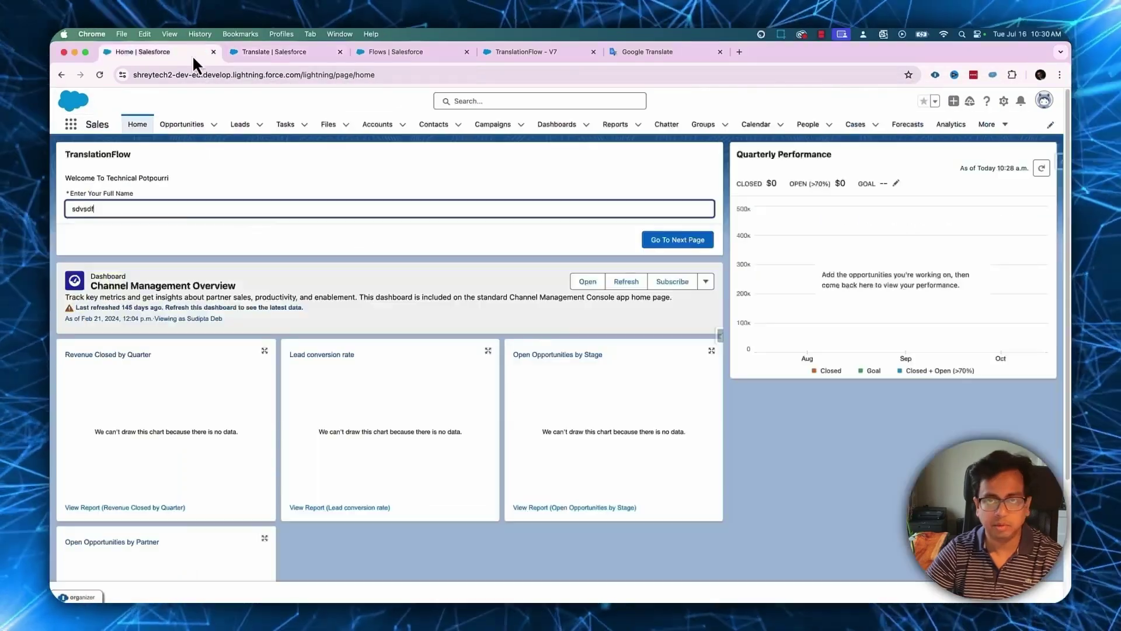
{"action": "left_click", "coordinate": [100, 74]}
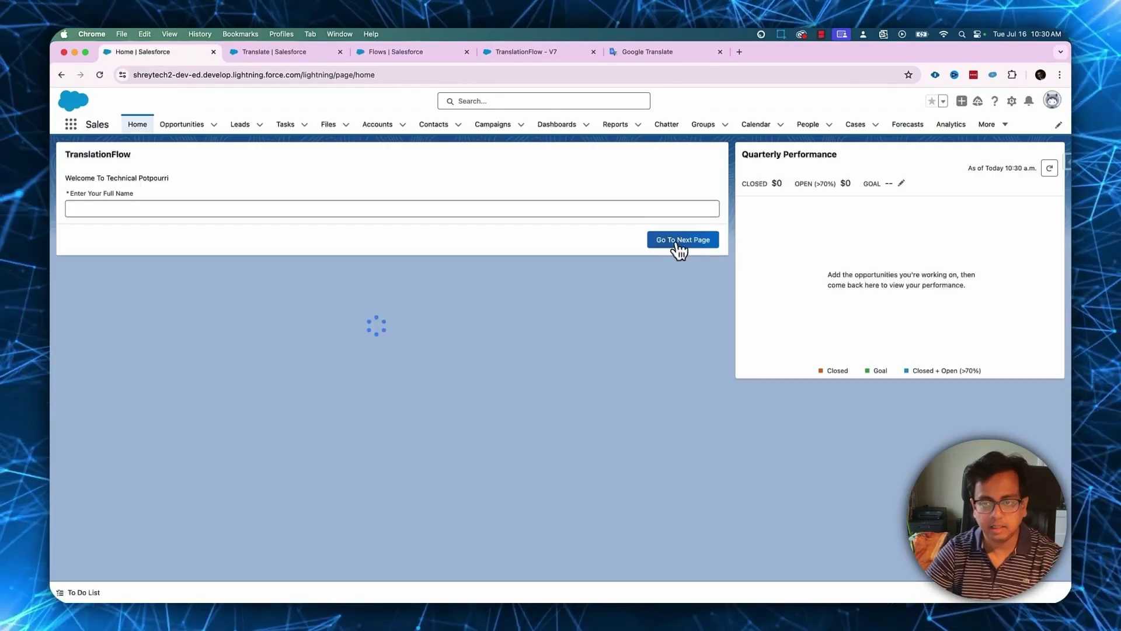